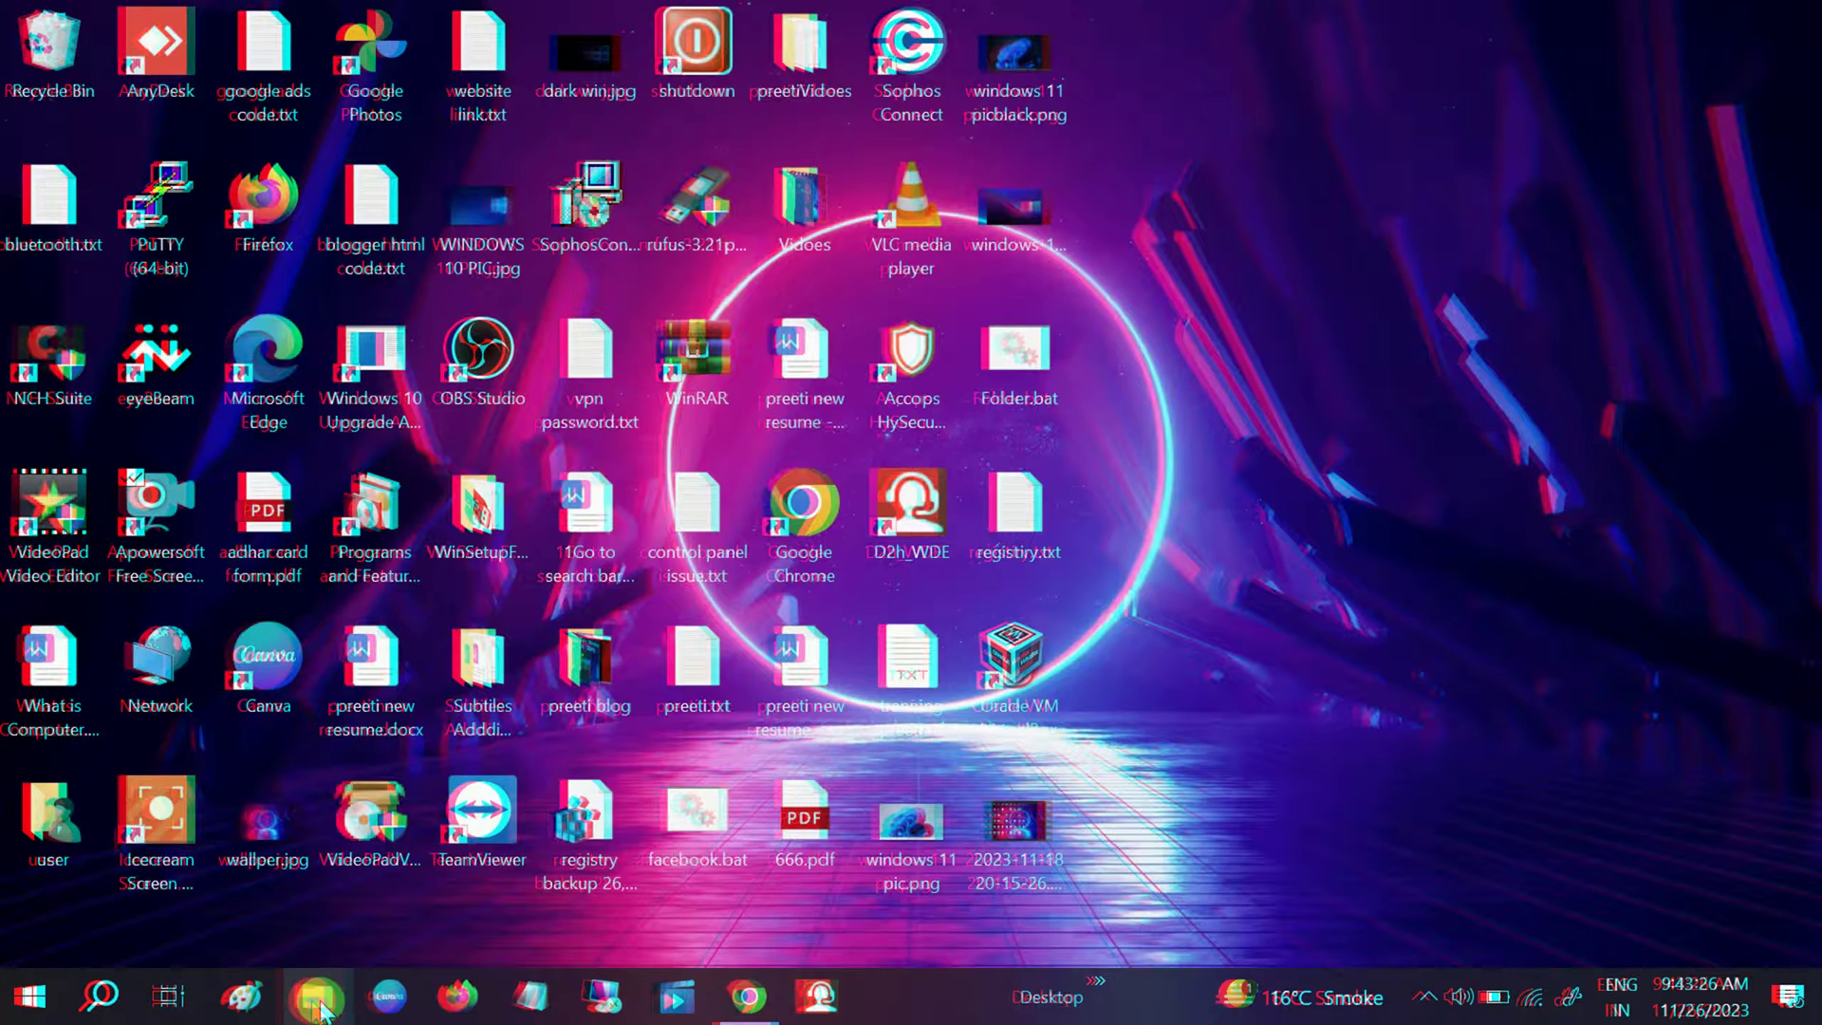
Step: Open File Explorer at Quick access, scroll the folder tree, and show the View options
{"action": "left_click", "coordinate": [316, 999]}
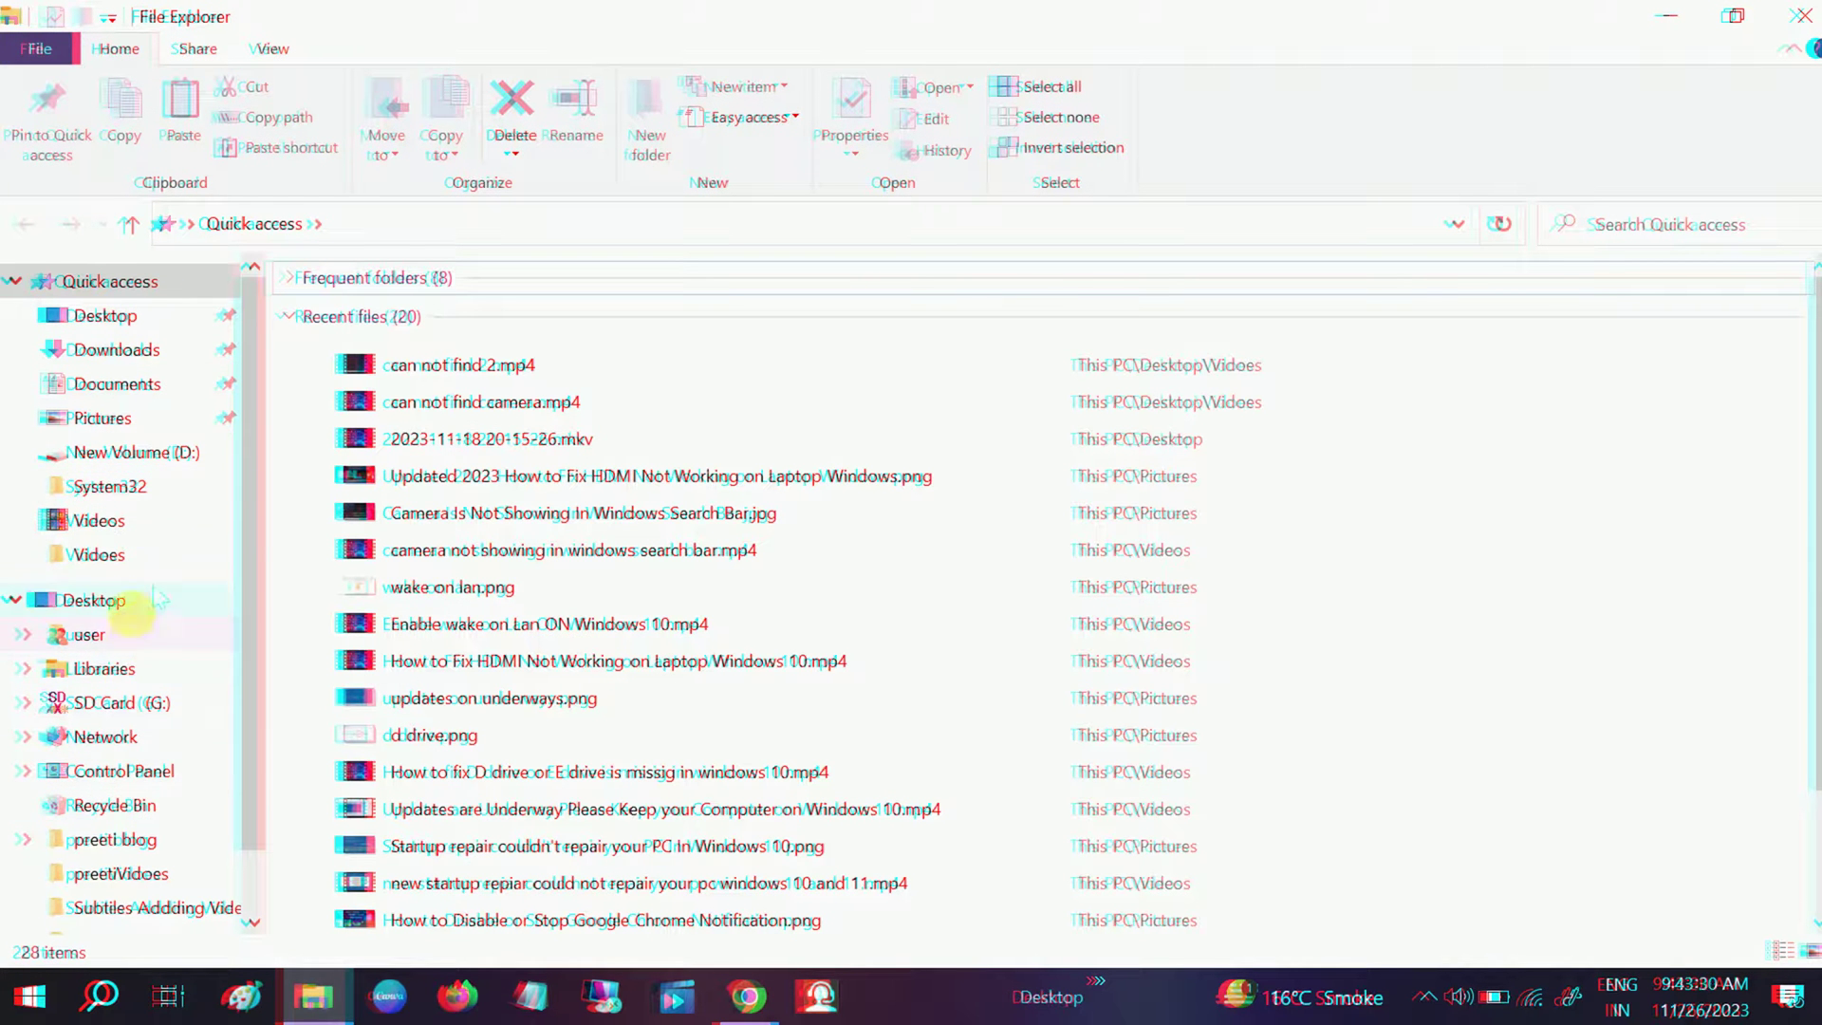
{"action": "scroll", "coordinate": [251, 560], "scroll_direction": "down", "scroll_amount": 2}
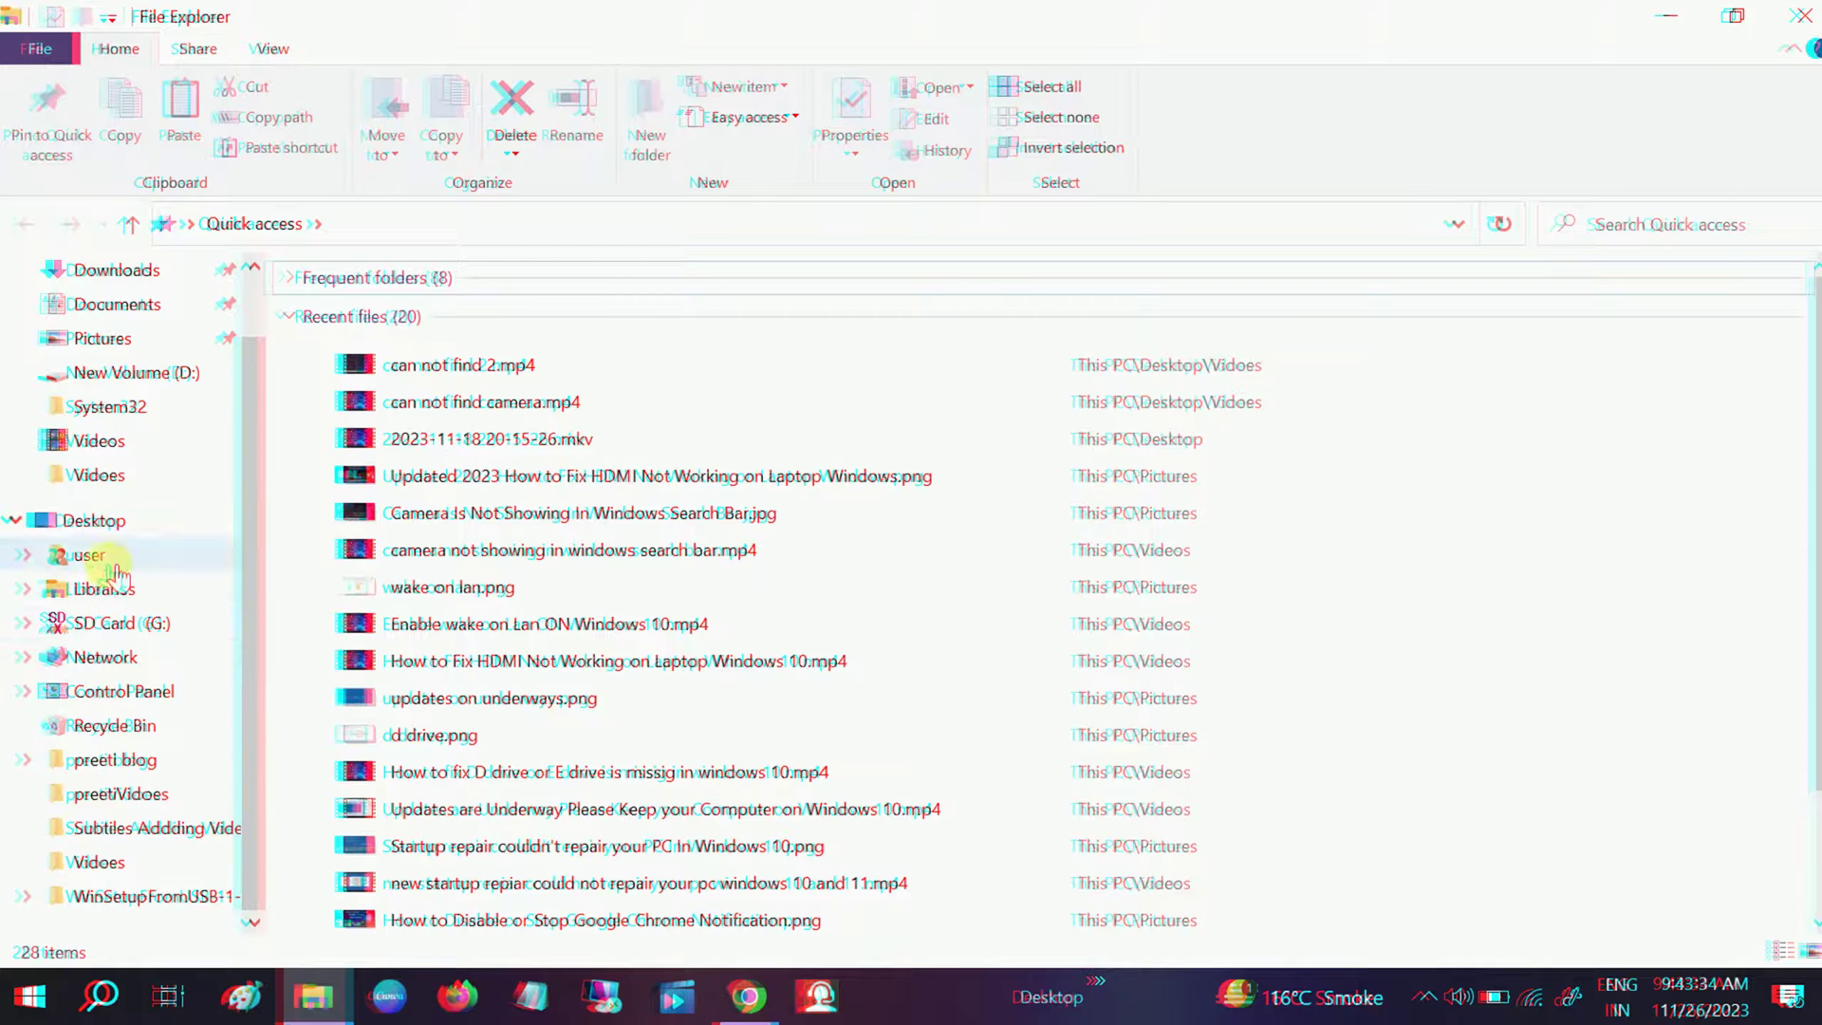
{"action": "scroll", "coordinate": [114, 569], "scroll_direction": "up", "scroll_amount": 2}
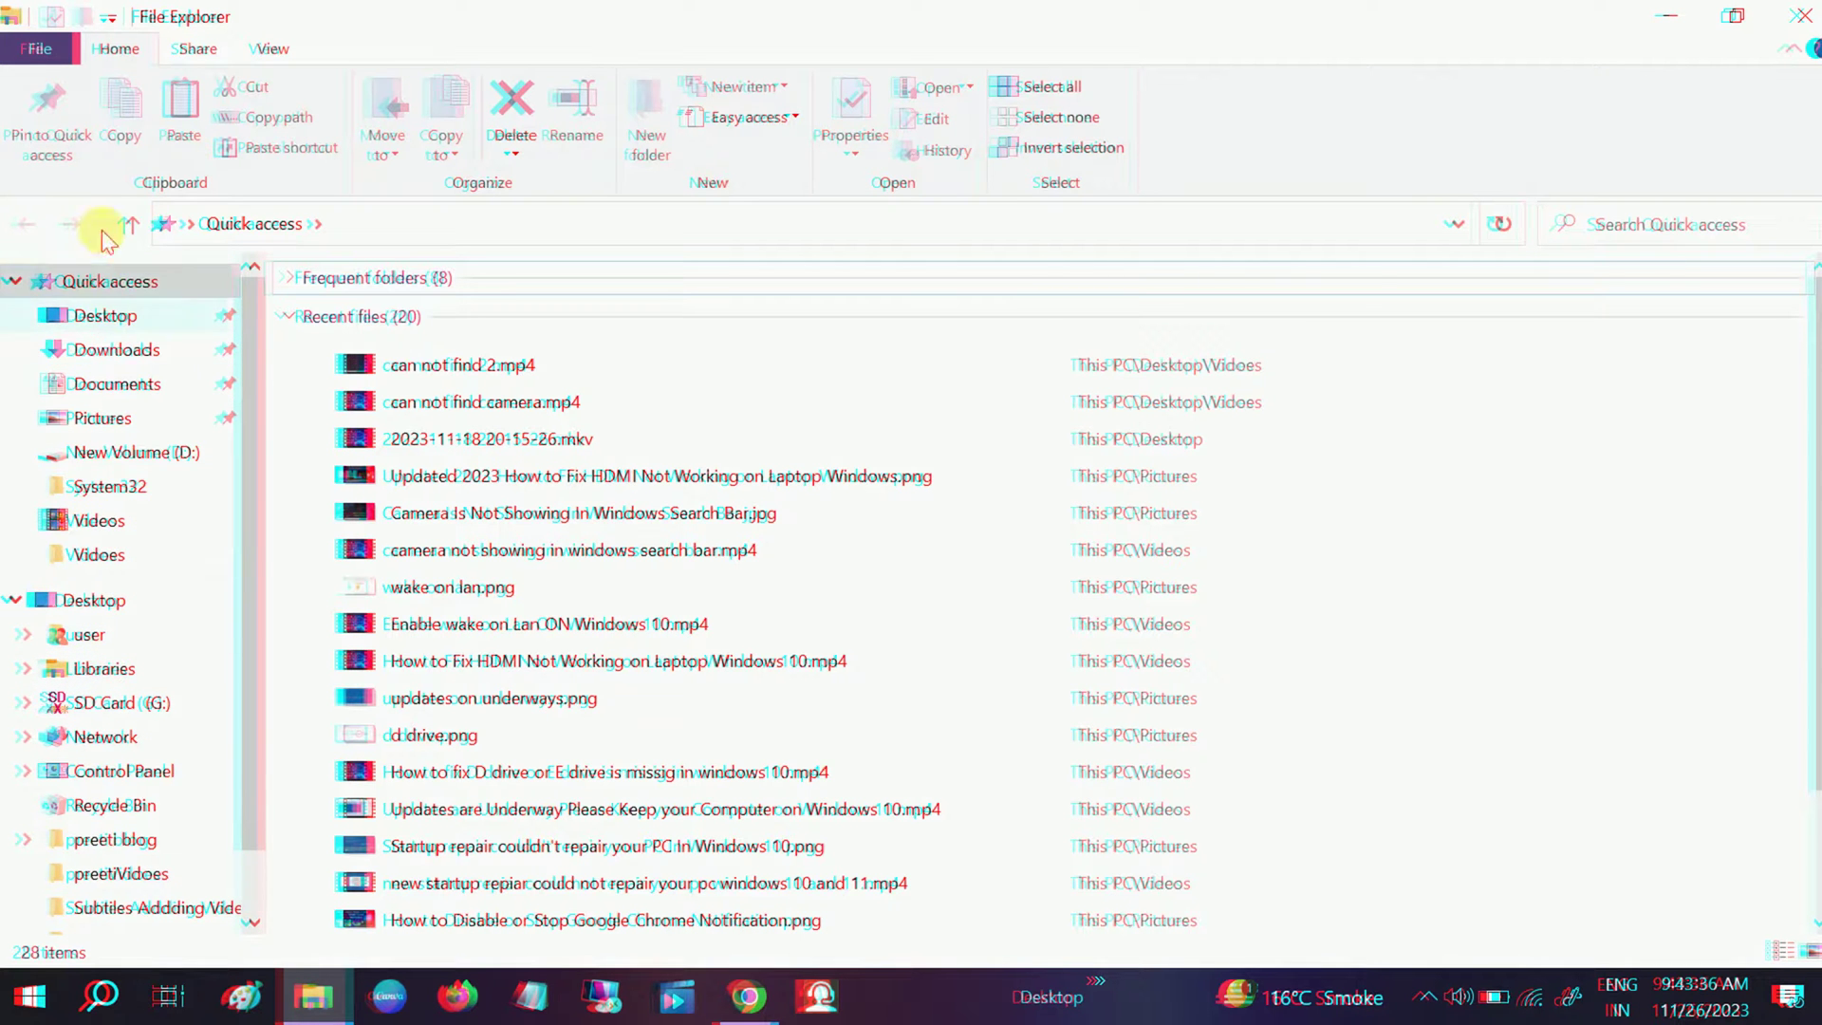
{"action": "left_click", "coordinate": [284, 52]}
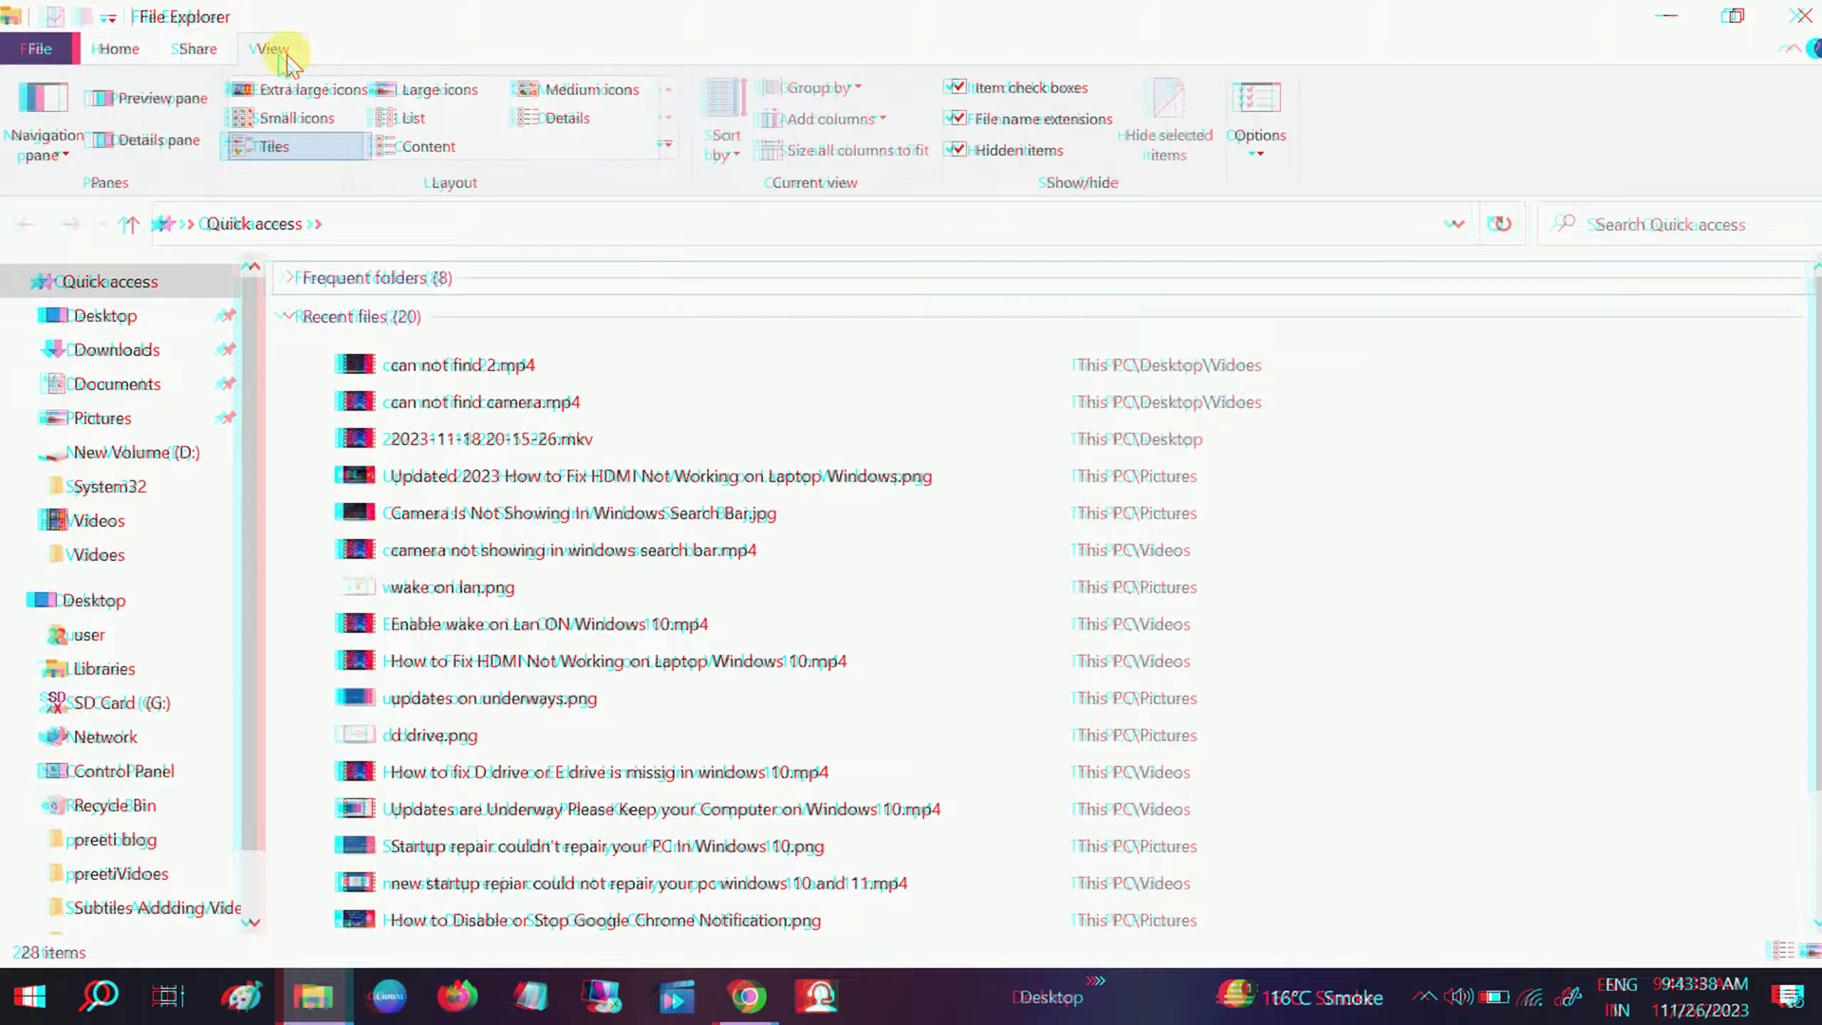
Step: Hide the navigation pane, then bring it back
{"action": "left_click", "coordinate": [72, 156]}
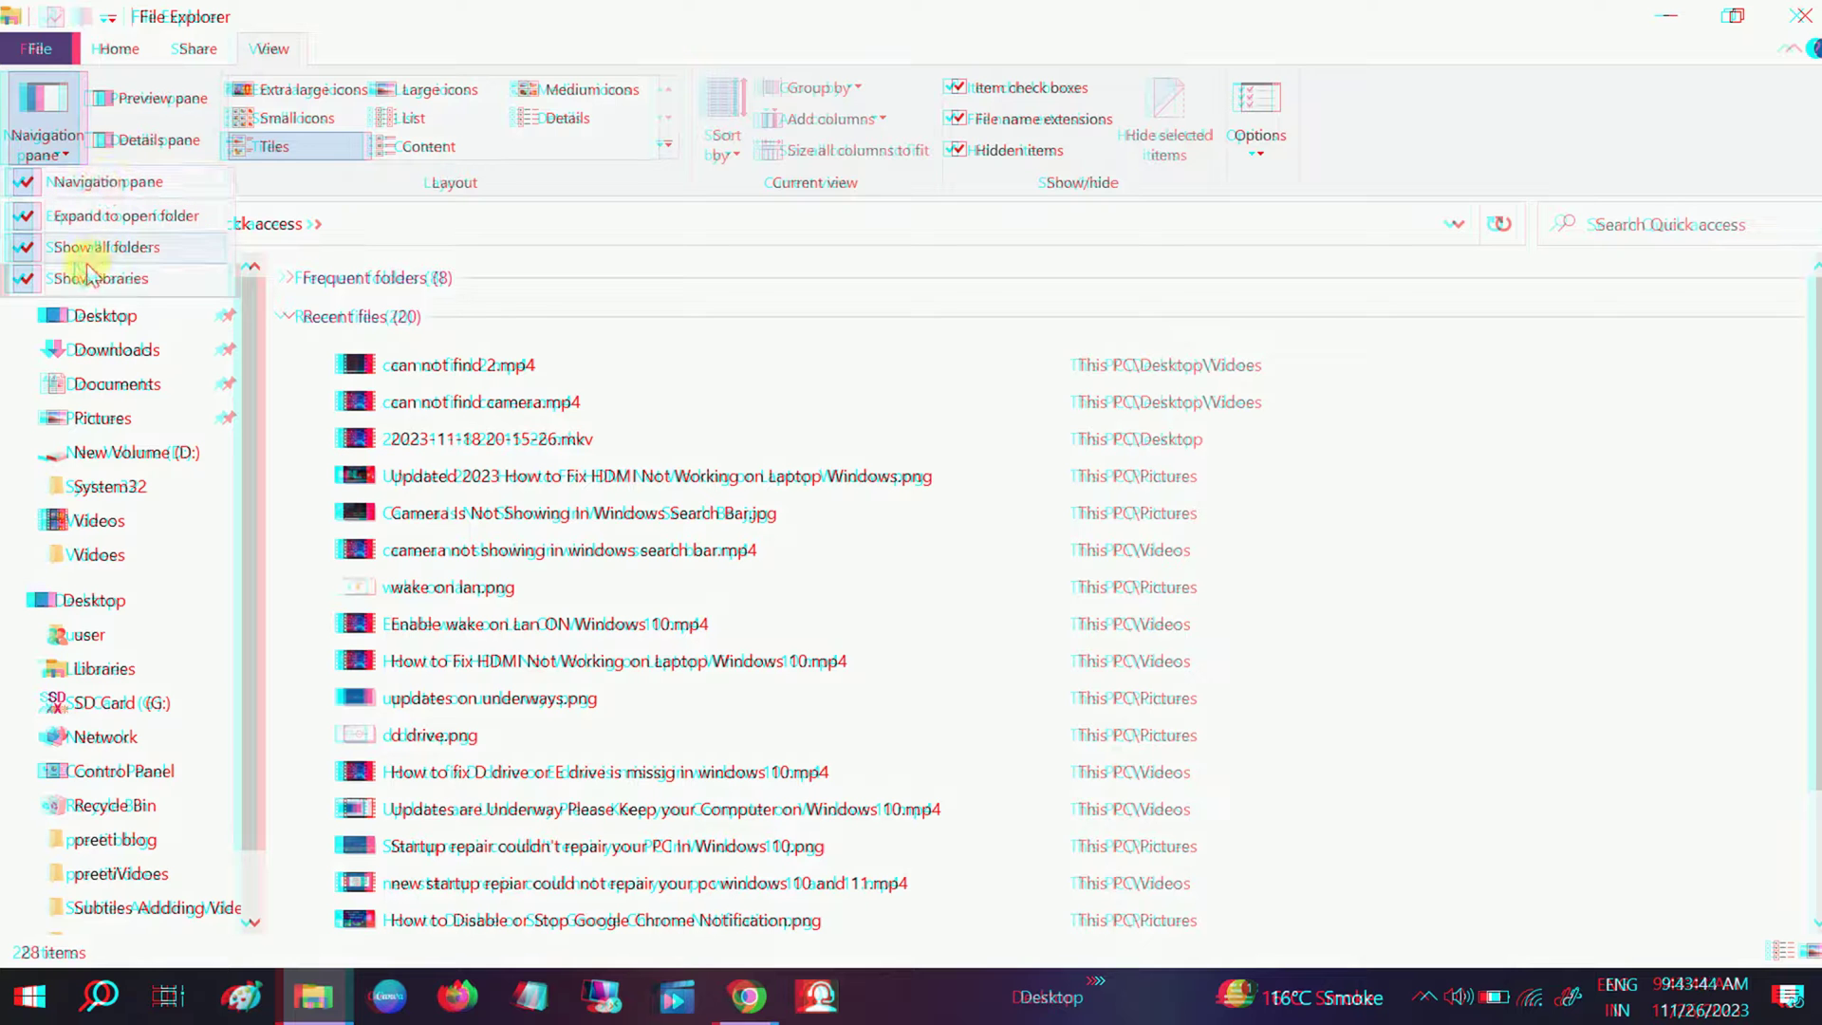
{"action": "left_click", "coordinate": [73, 188]}
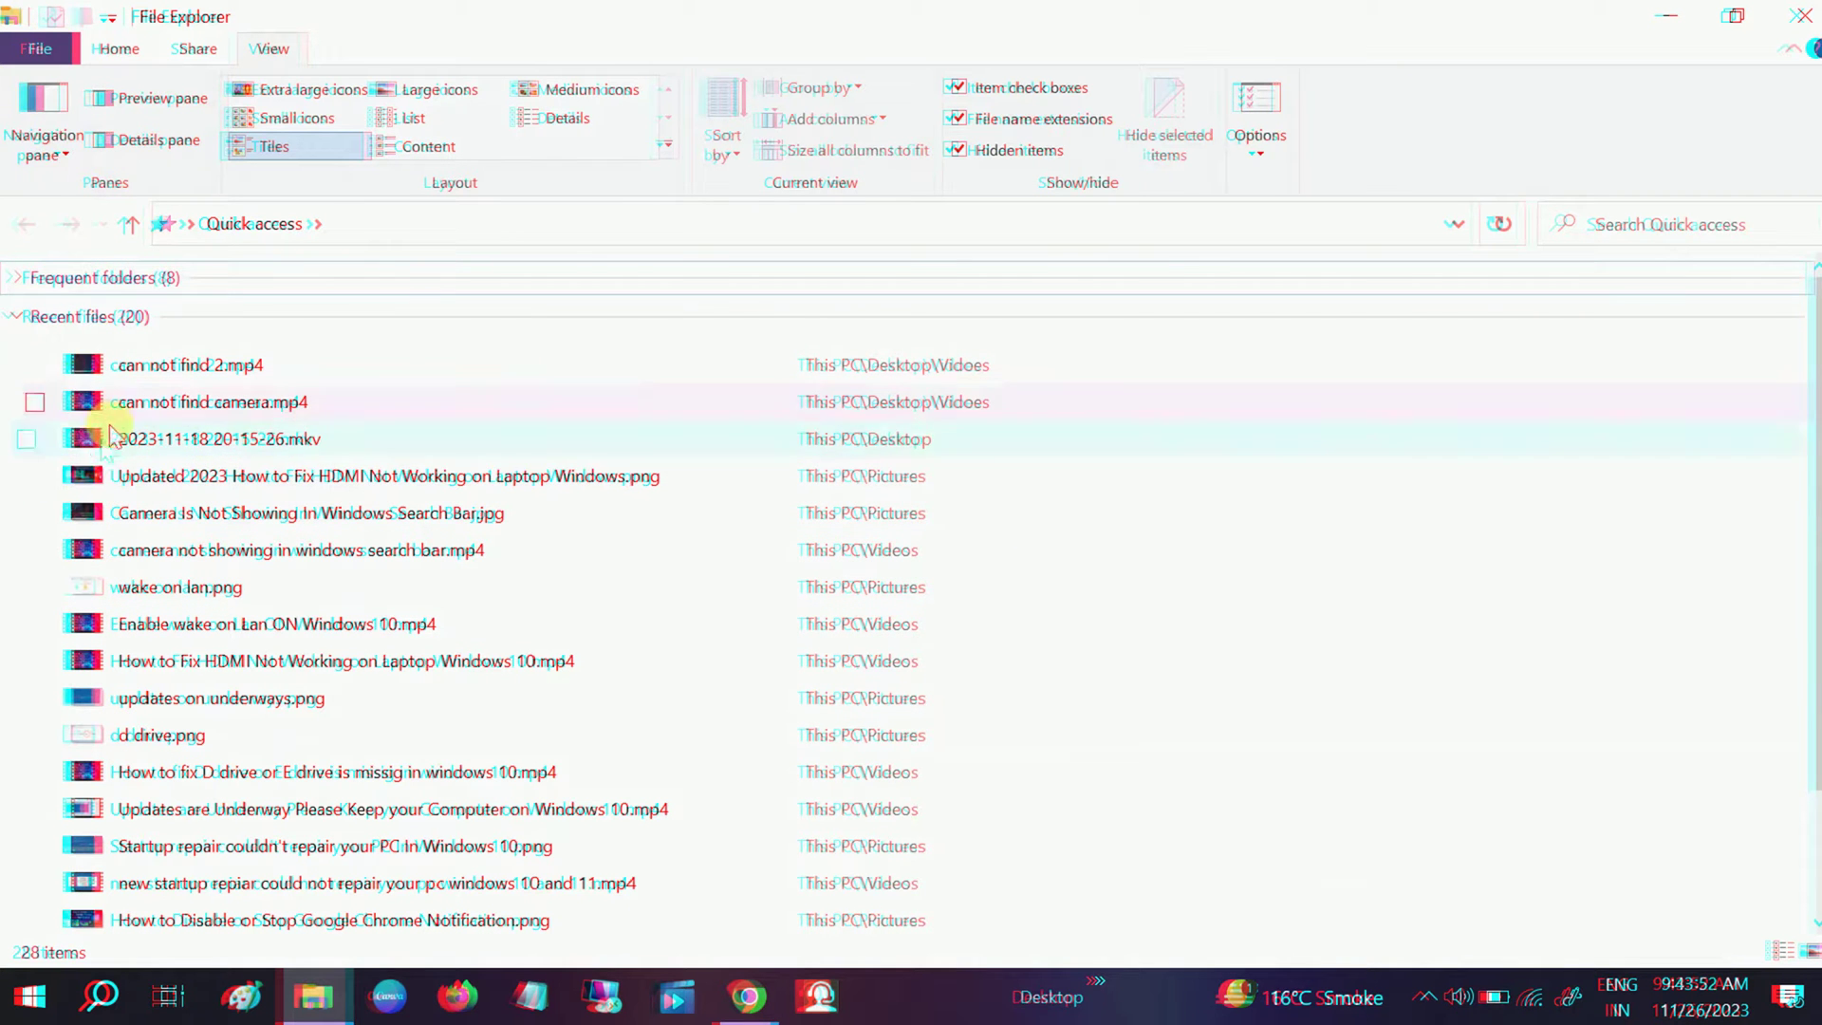
{"action": "left_click", "coordinate": [61, 160]}
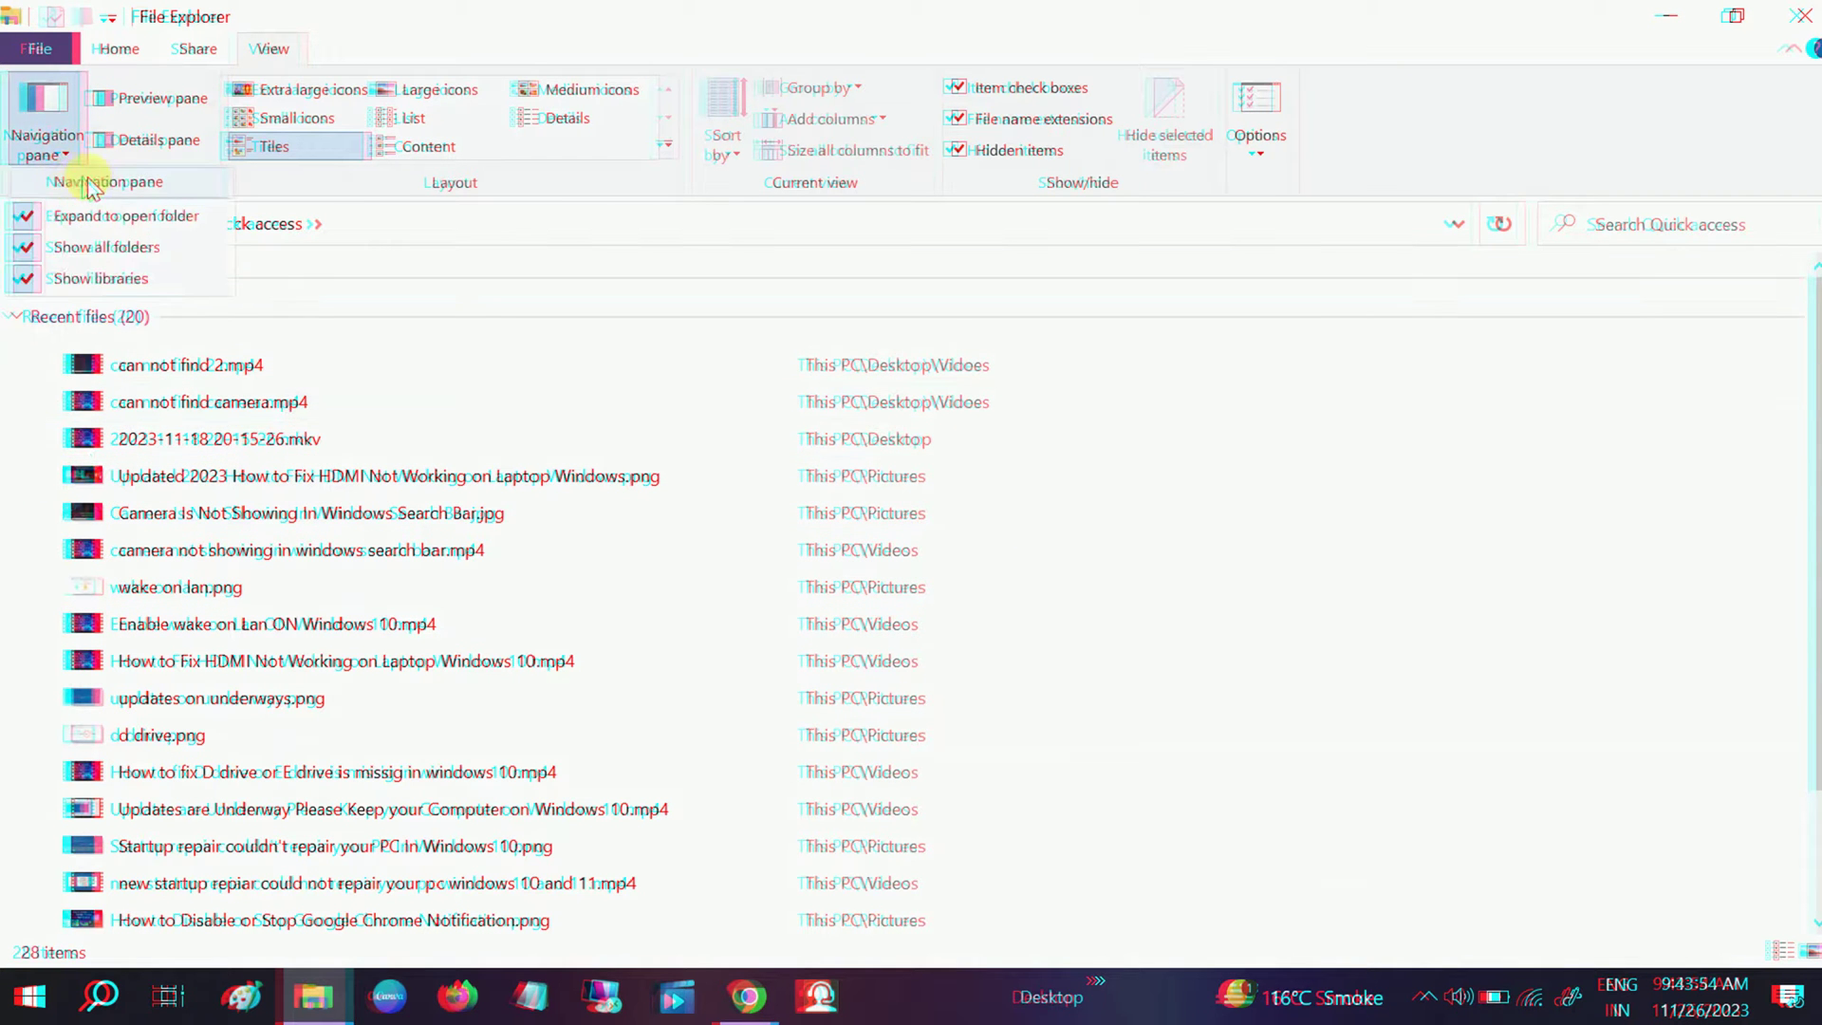
{"action": "left_click", "coordinate": [78, 183]}
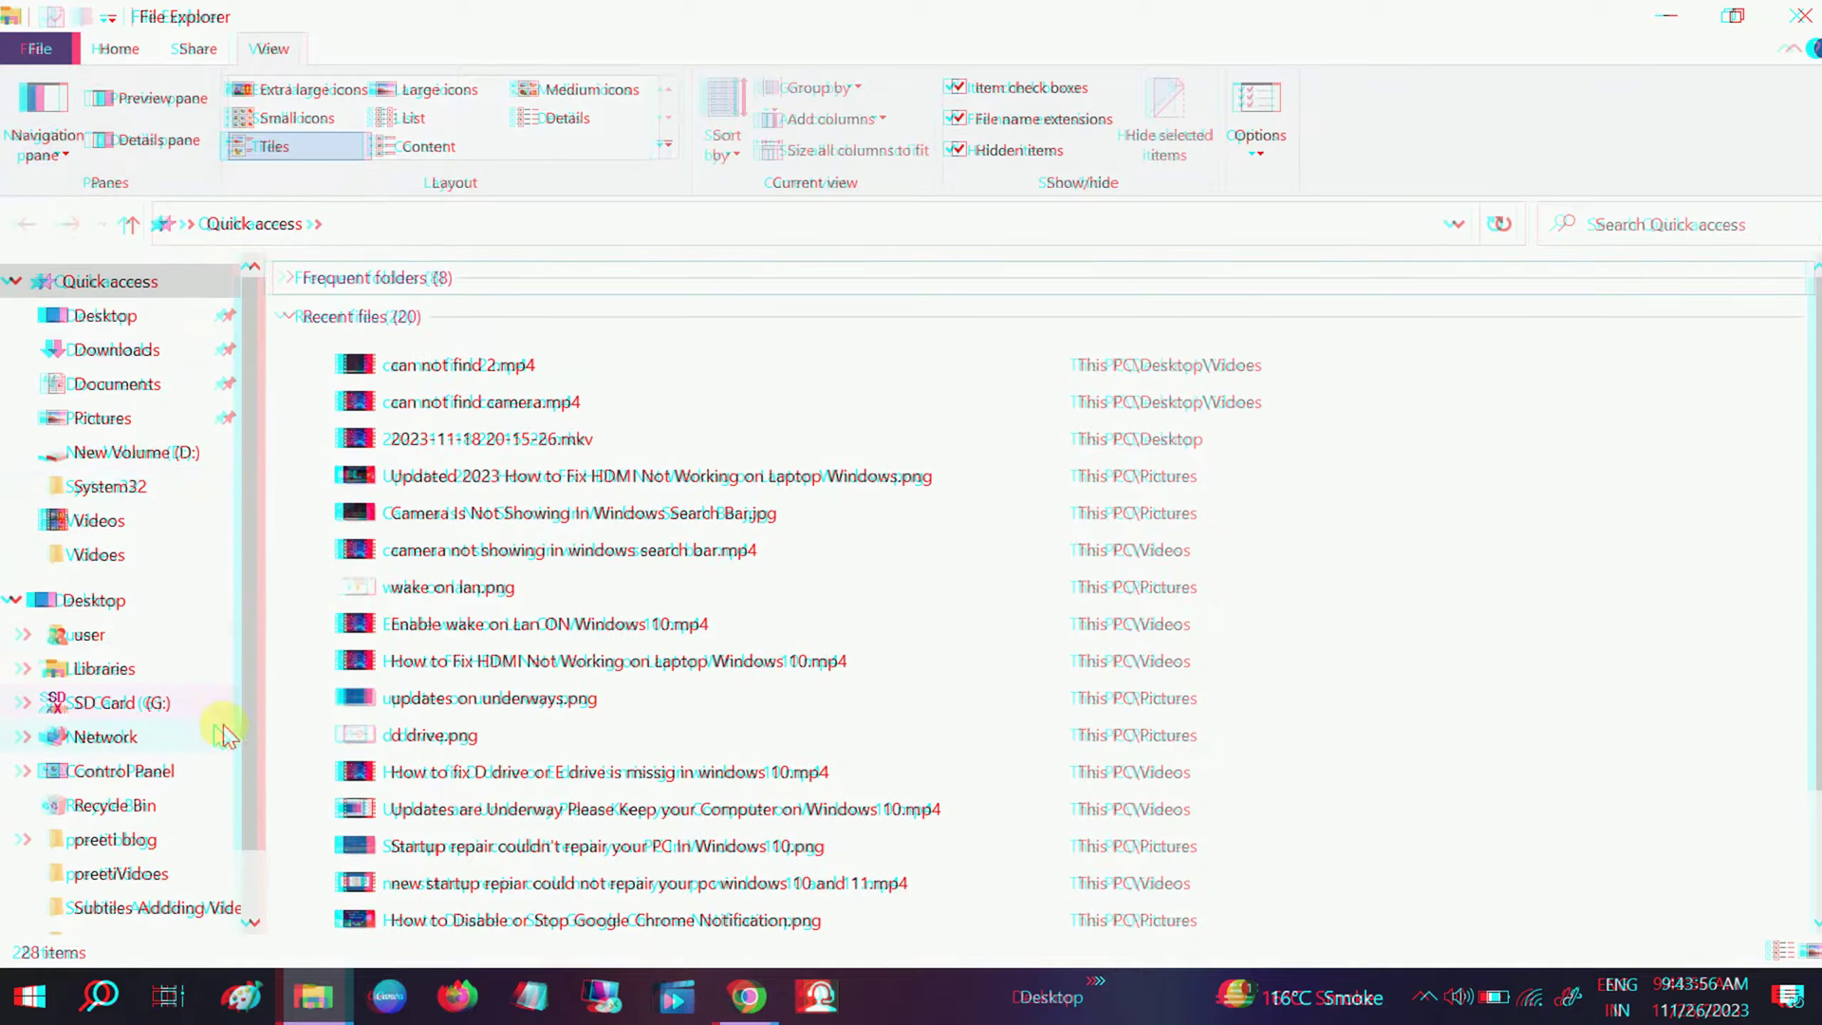
Step: Turn off Show all folders and Show libraries, then put File Explorer away to reveal the desktop
{"action": "left_click", "coordinate": [52, 148]}
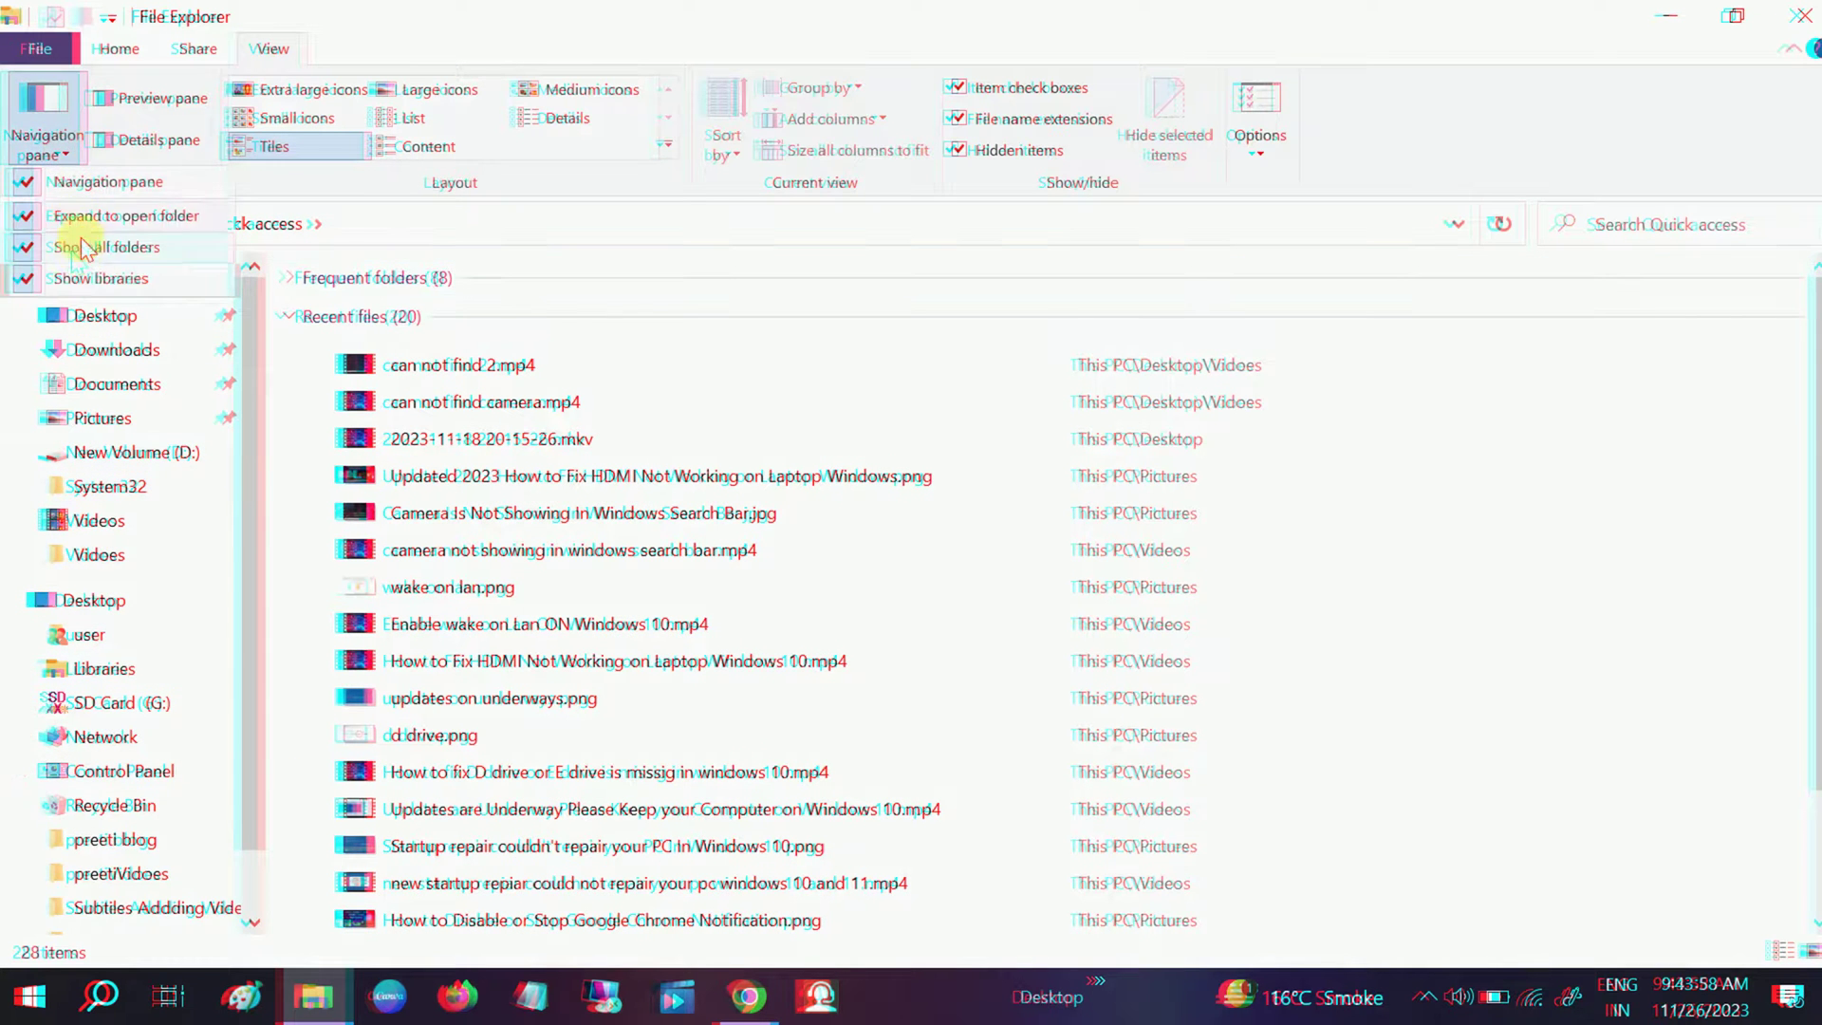
{"action": "left_click", "coordinate": [76, 249]}
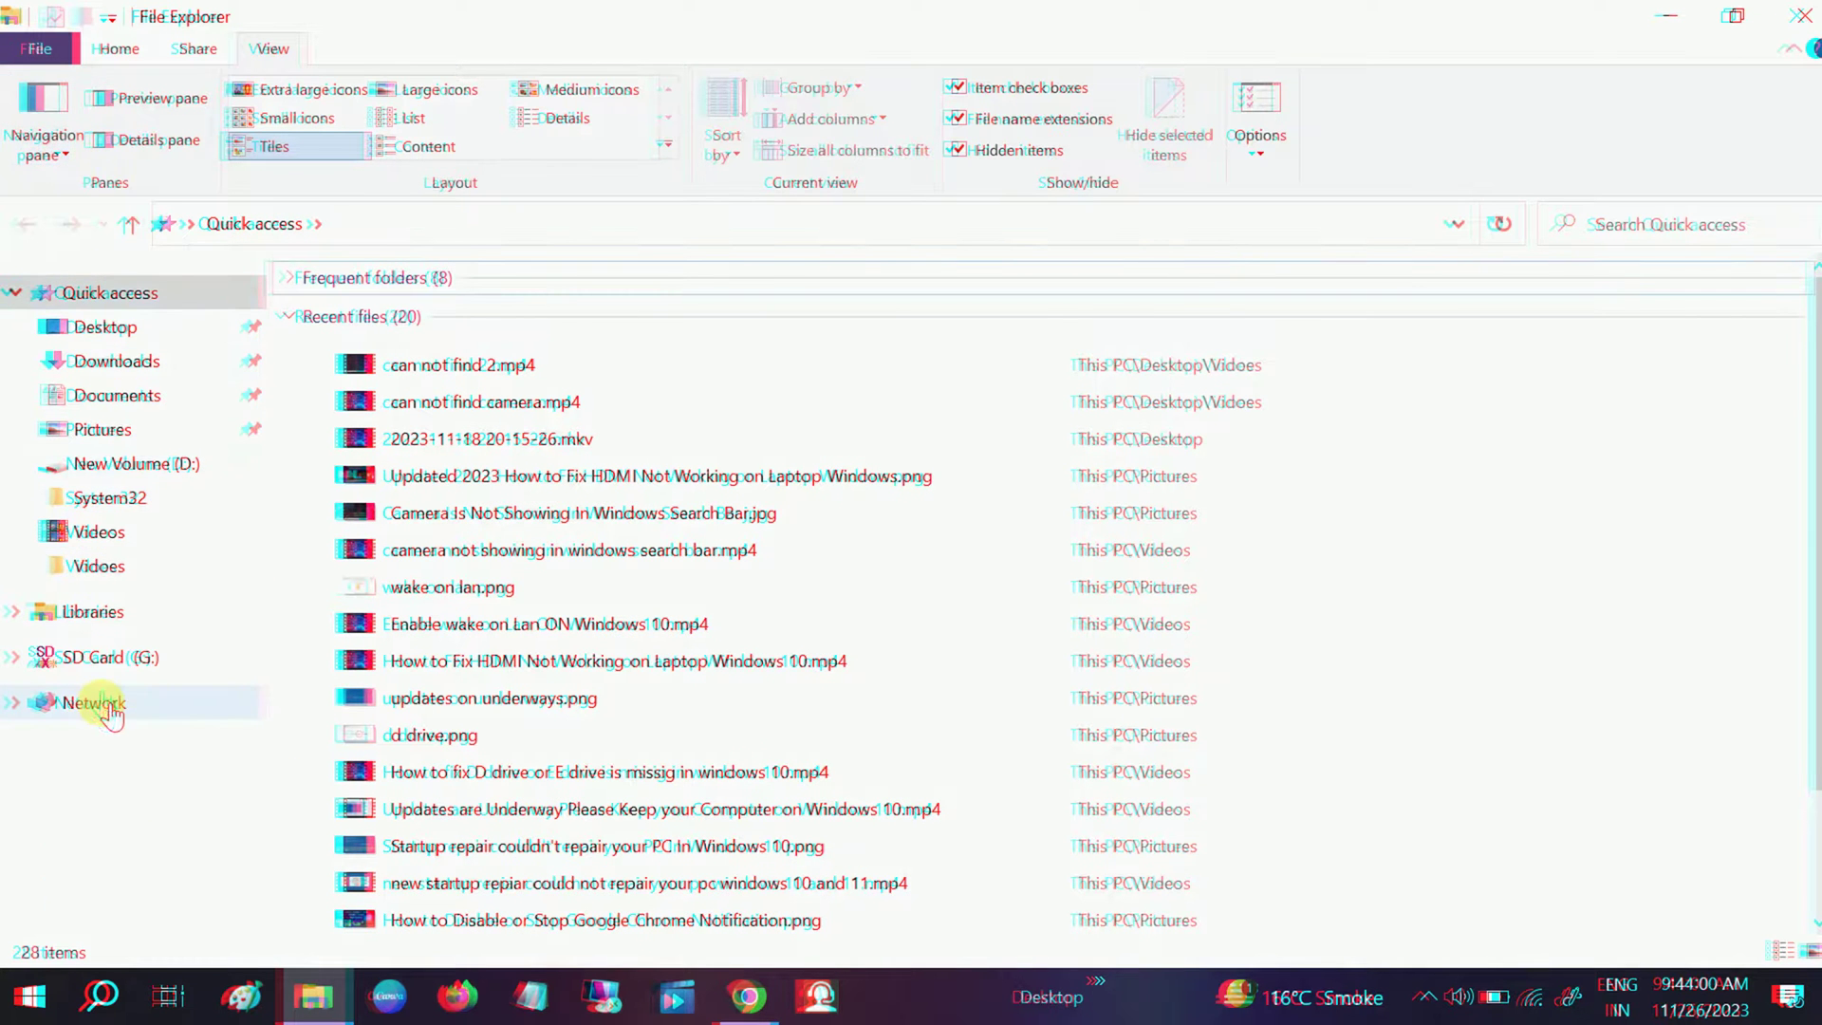
{"action": "left_click", "coordinate": [76, 159]}
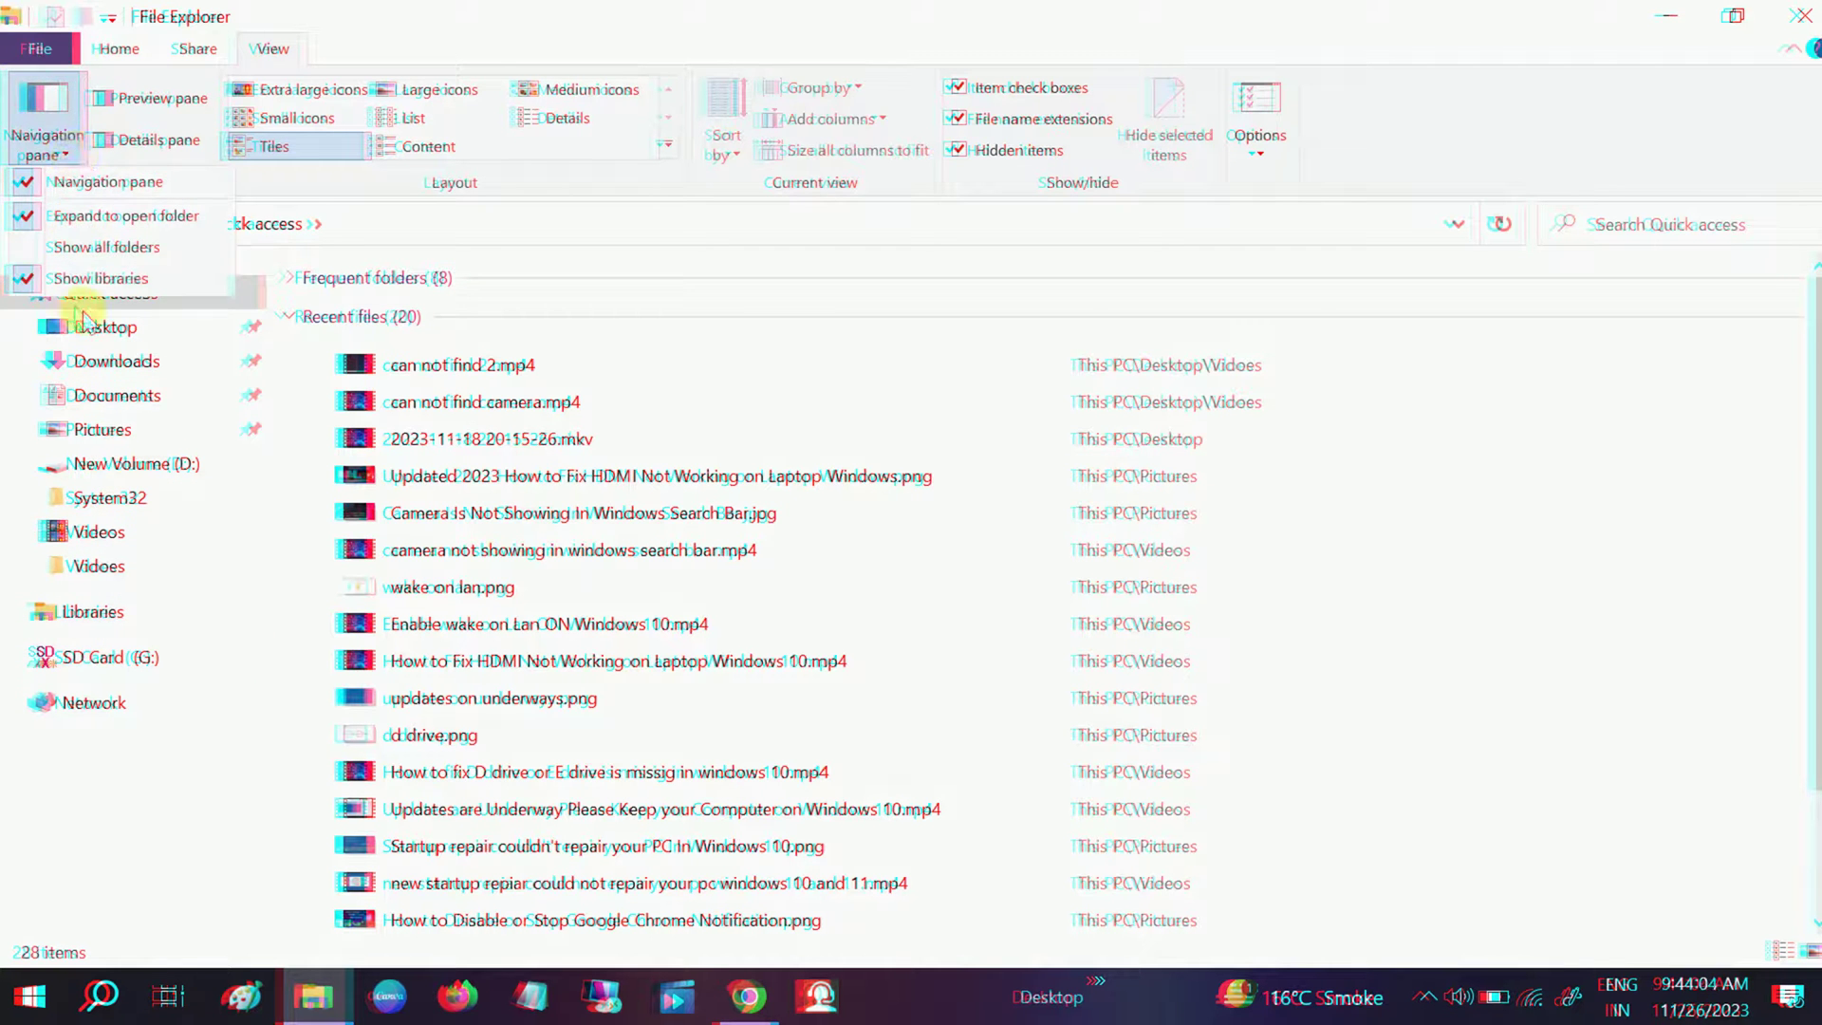
{"action": "left_click", "coordinate": [86, 279]}
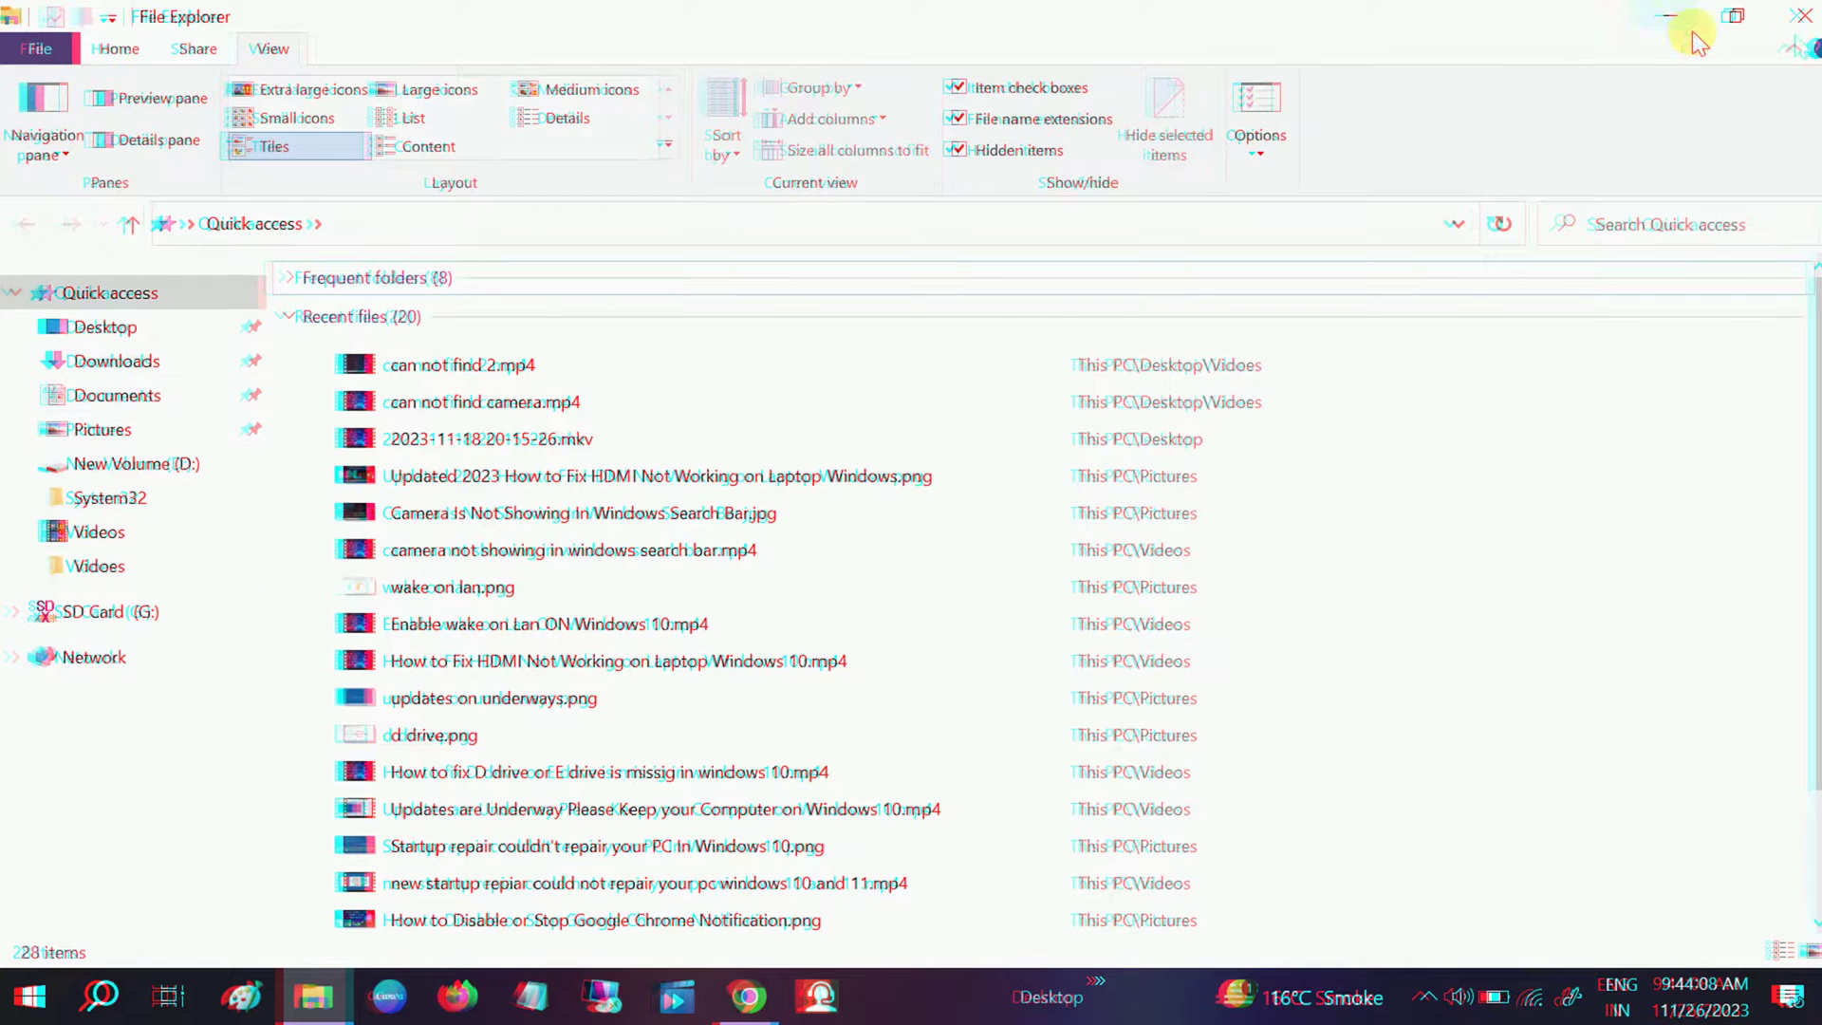
{"action": "left_click", "coordinate": [1800, 16]}
Step: Open Personalization settings from the desktop's right-click menu
{"action": "right_click", "coordinate": [1261, 65]}
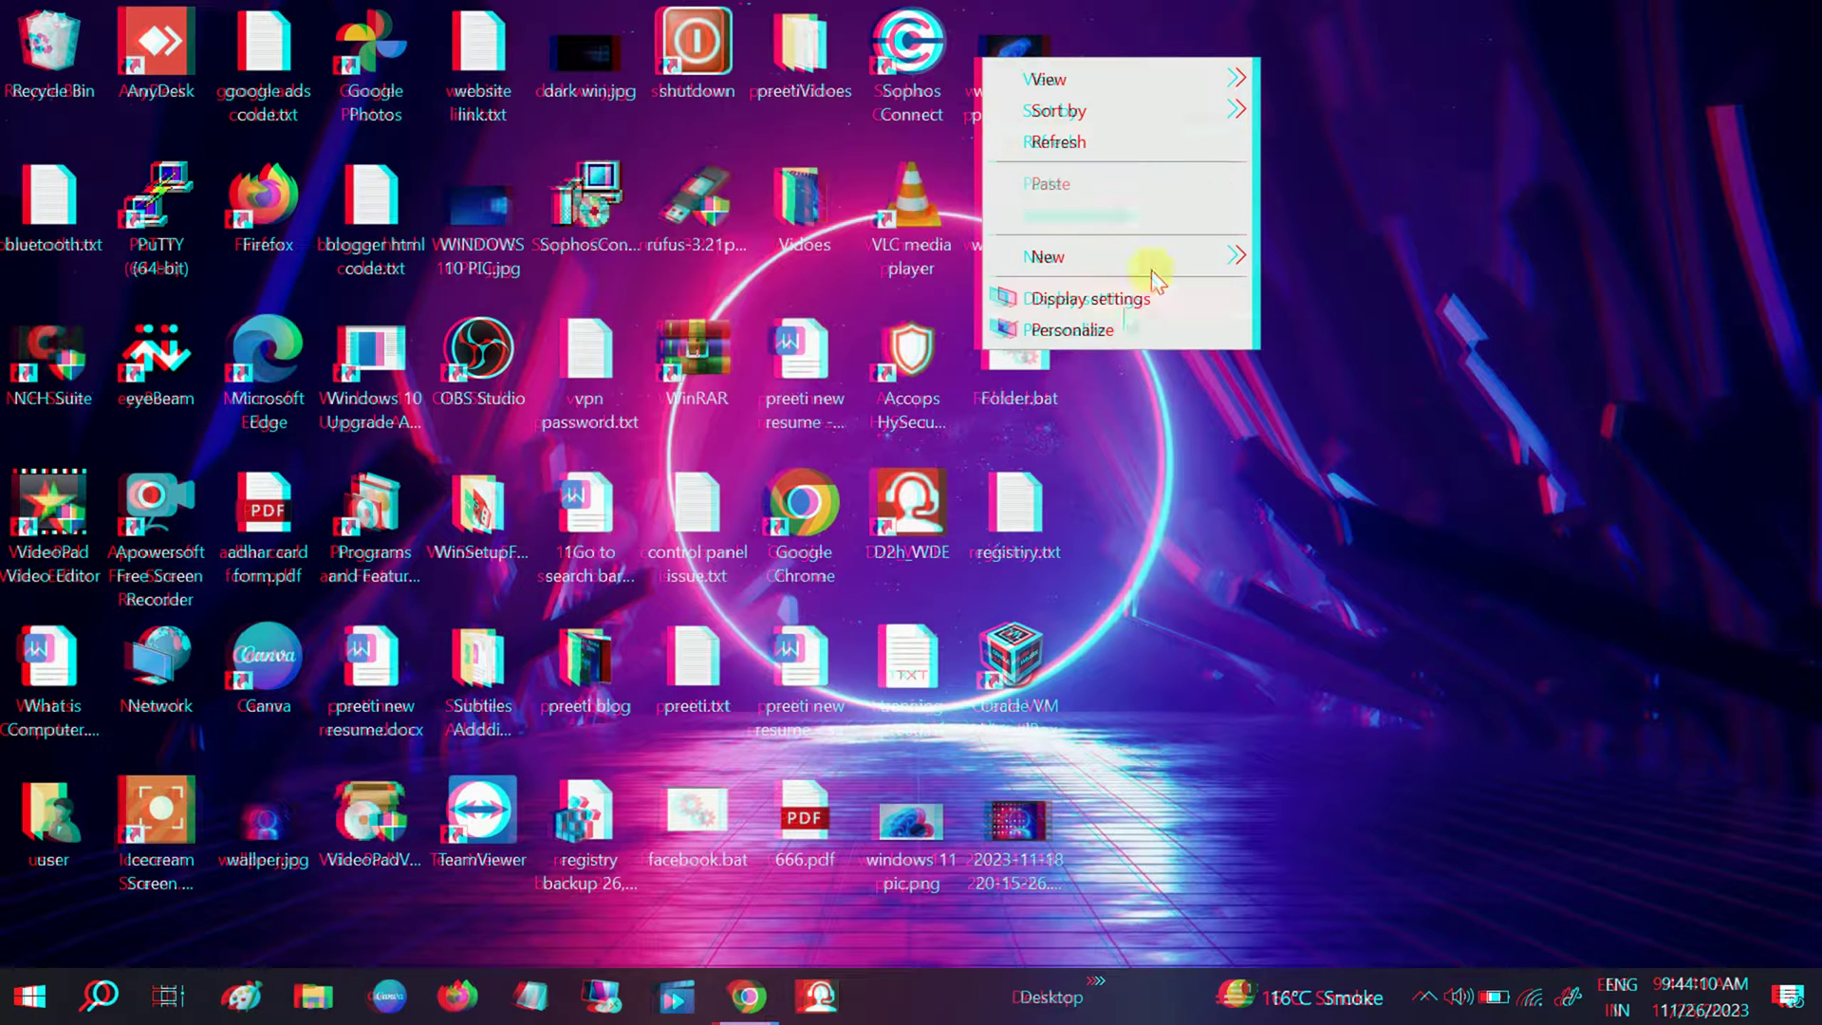
{"action": "left_click", "coordinate": [1057, 333]}
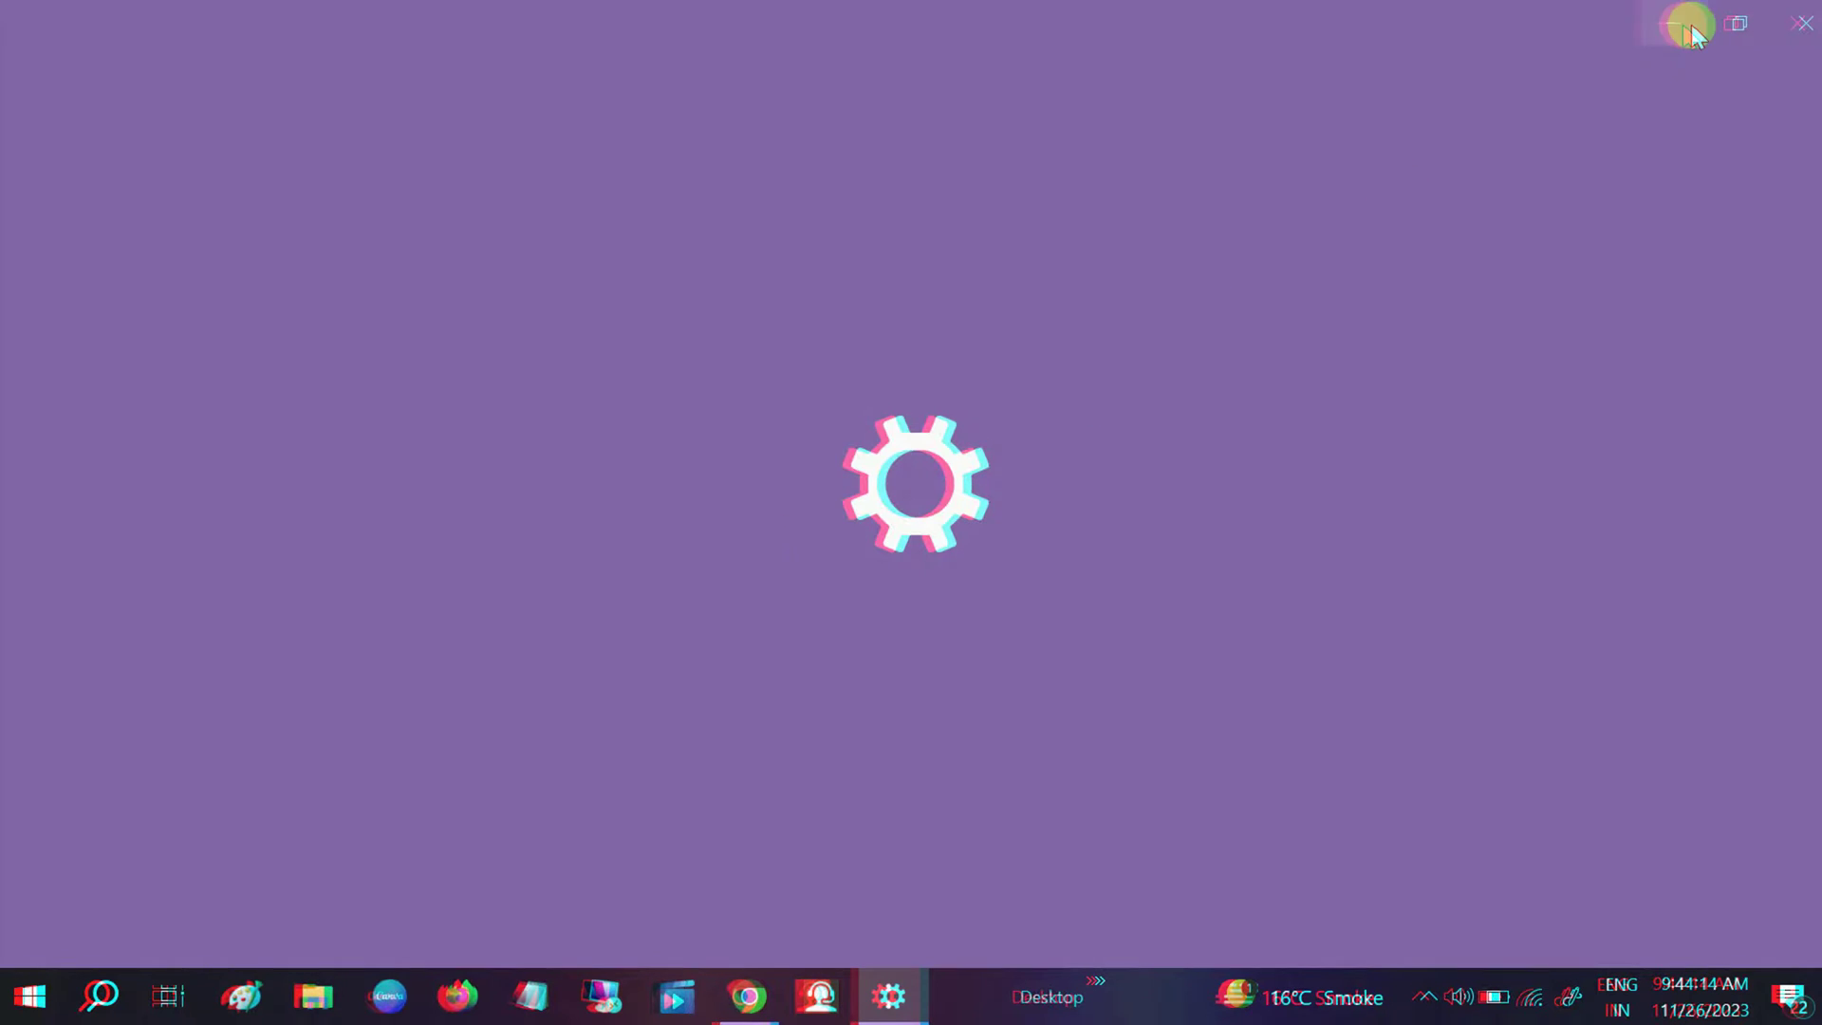
{"action": "left_click", "coordinate": [1678, 24]}
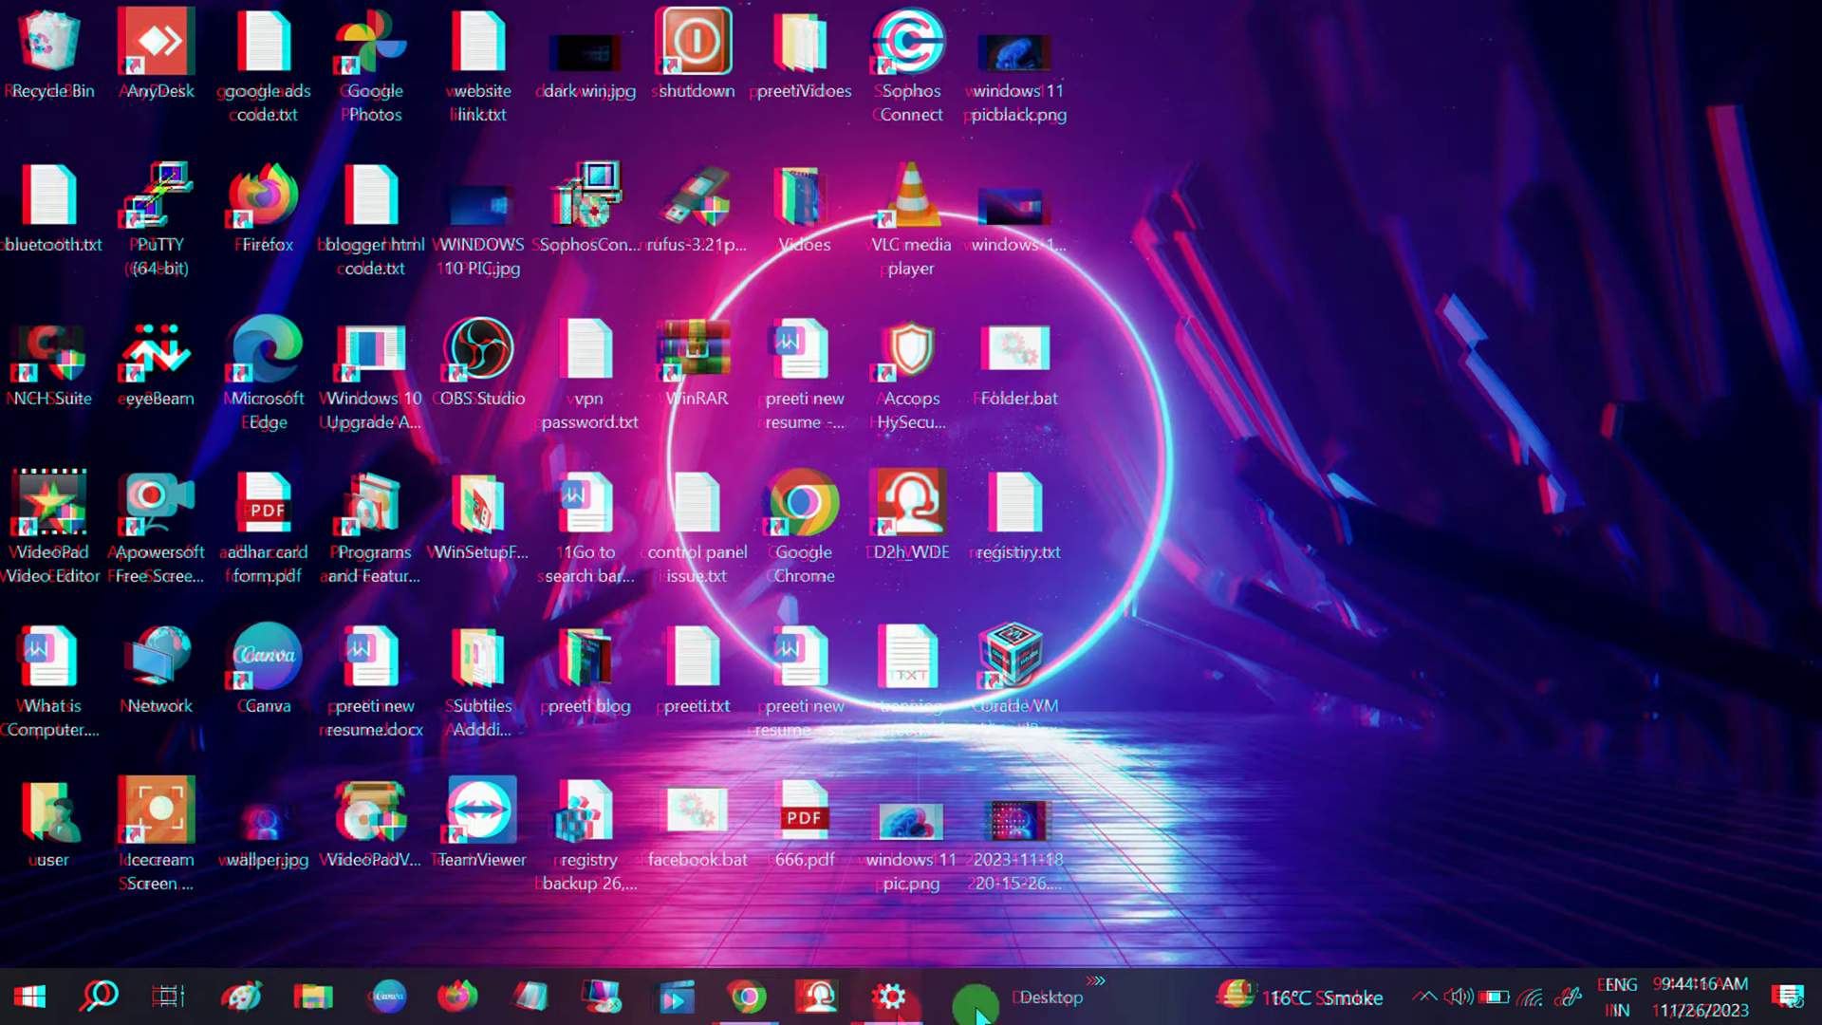
{"action": "left_click", "coordinate": [866, 1012]}
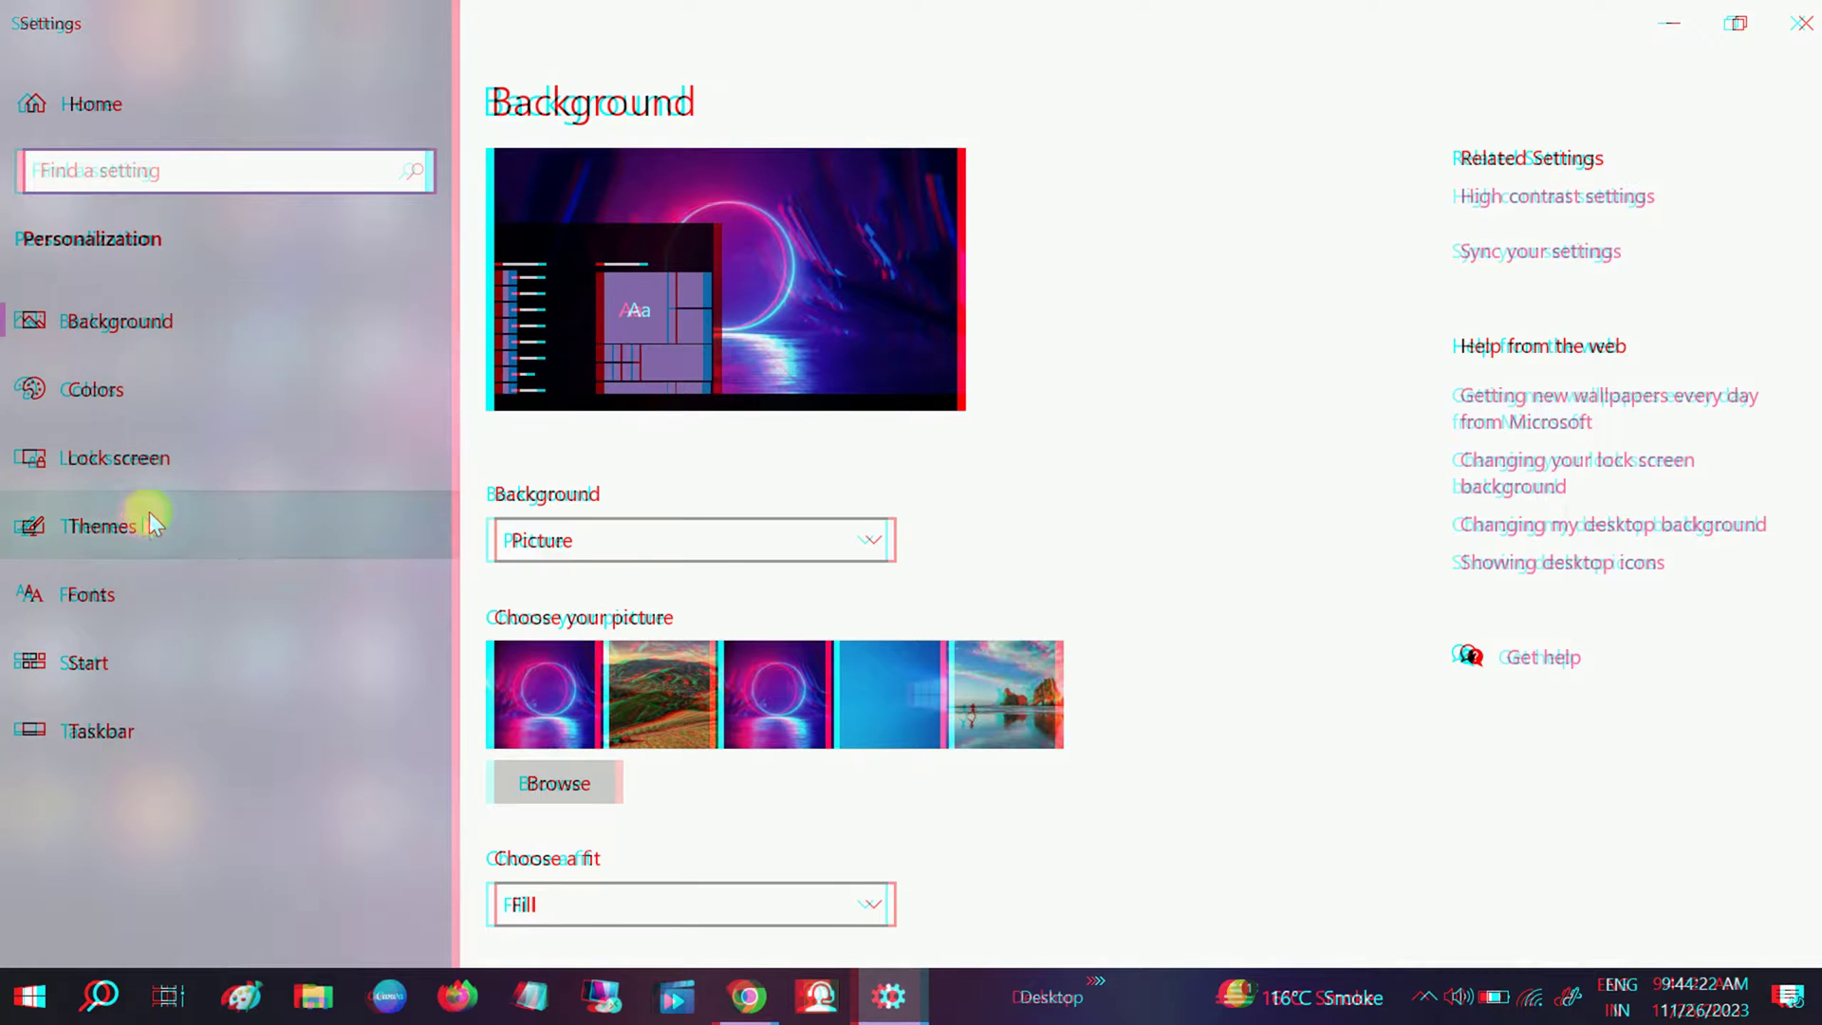
Step: Review Themes > Desktop icon settings, cancel without changes, and close Settings
{"action": "left_click", "coordinate": [231, 533]}
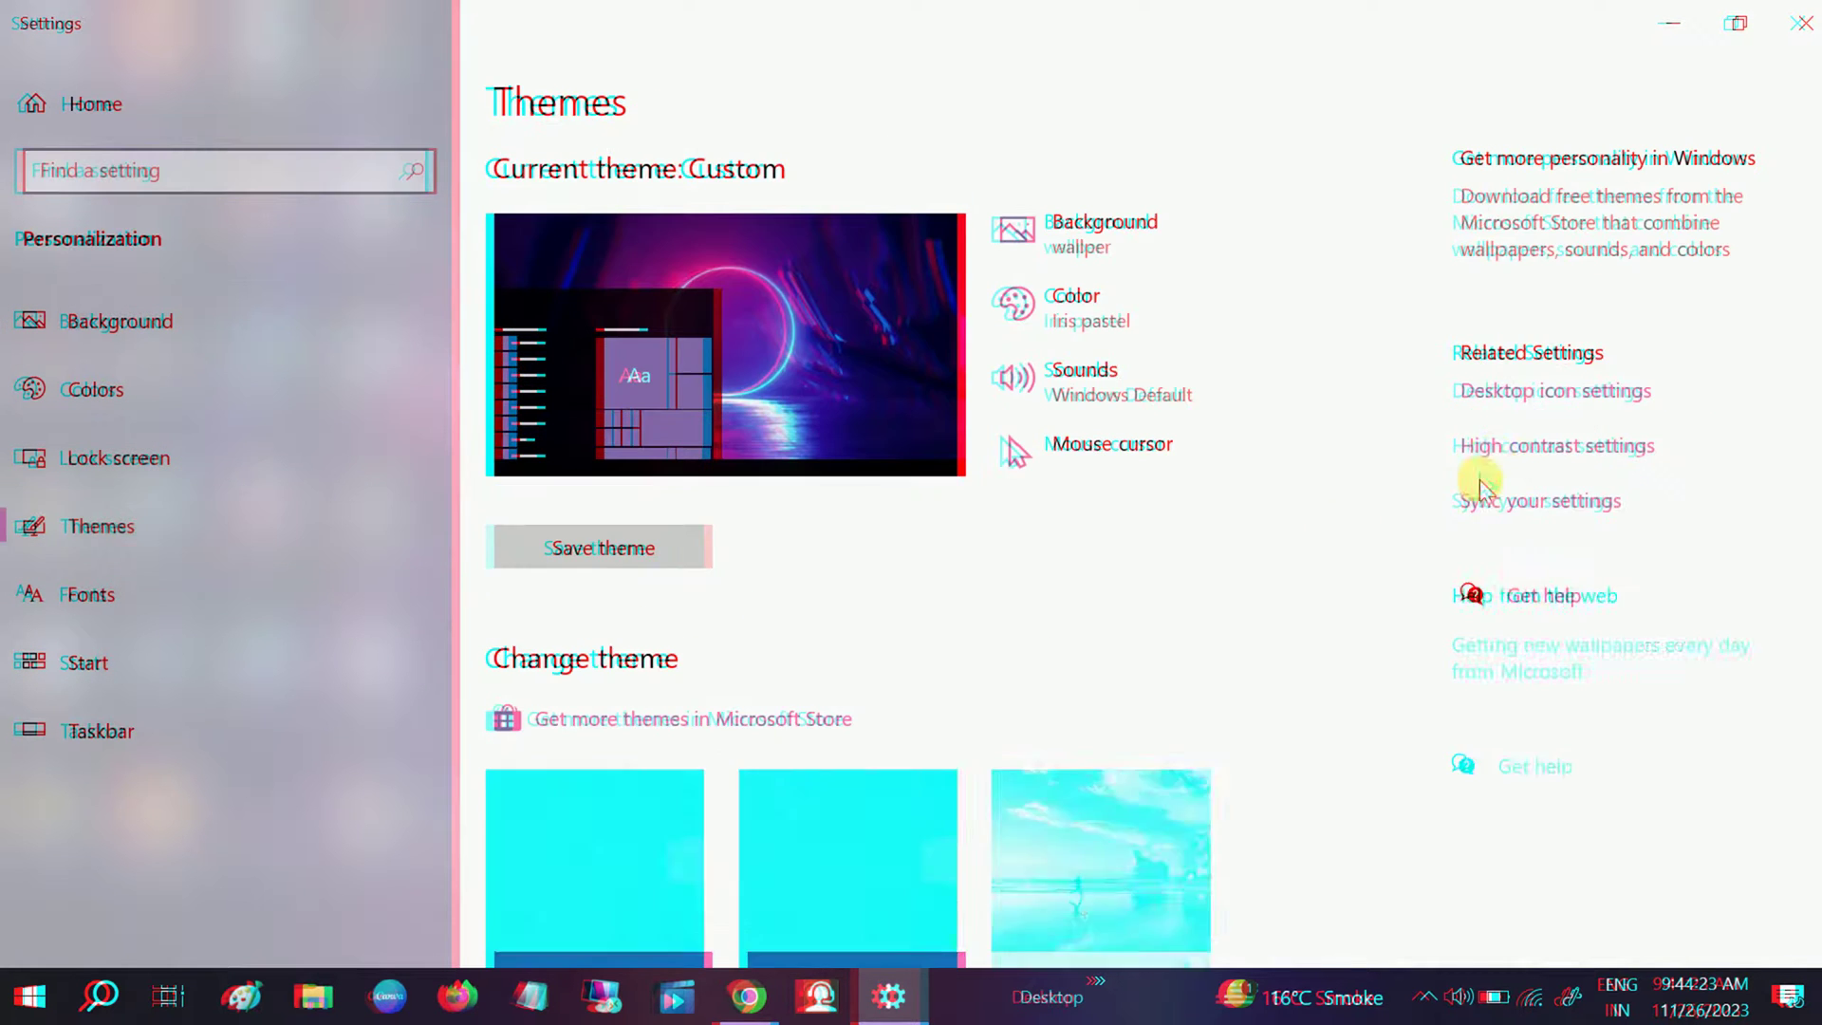
{"action": "left_click", "coordinate": [1531, 392]}
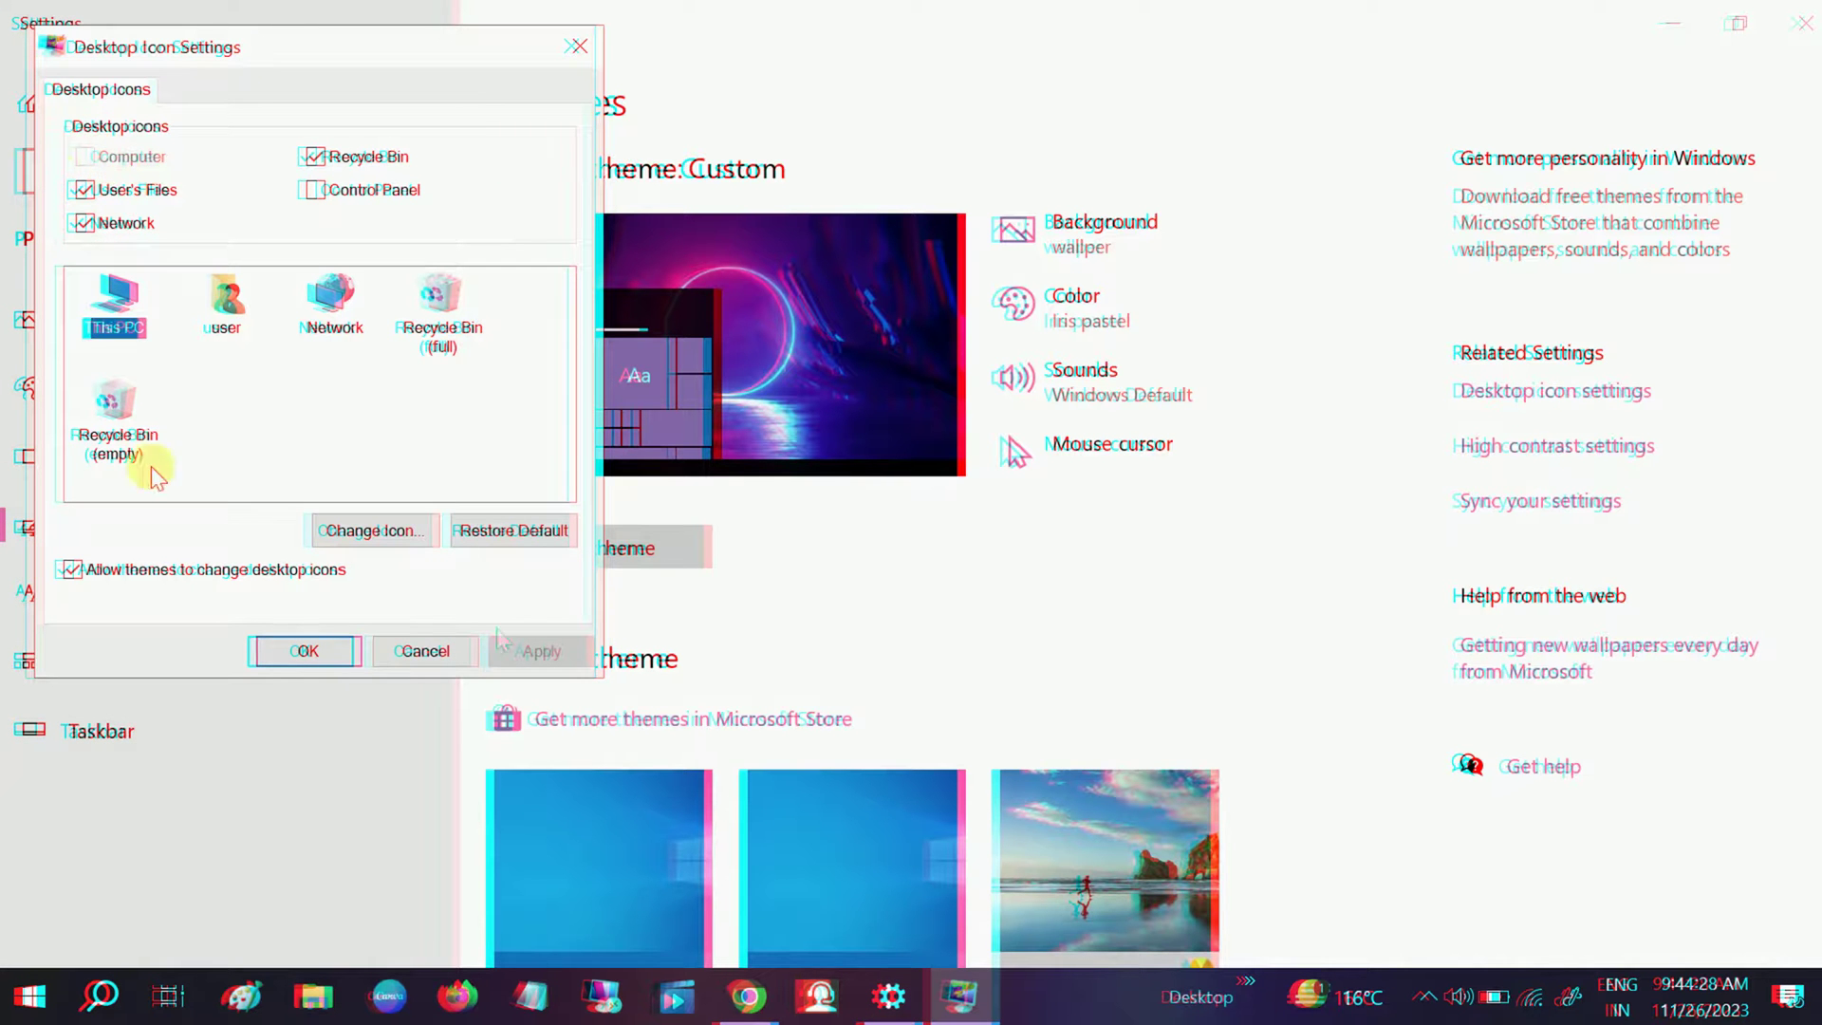
{"action": "left_click", "coordinate": [429, 651]}
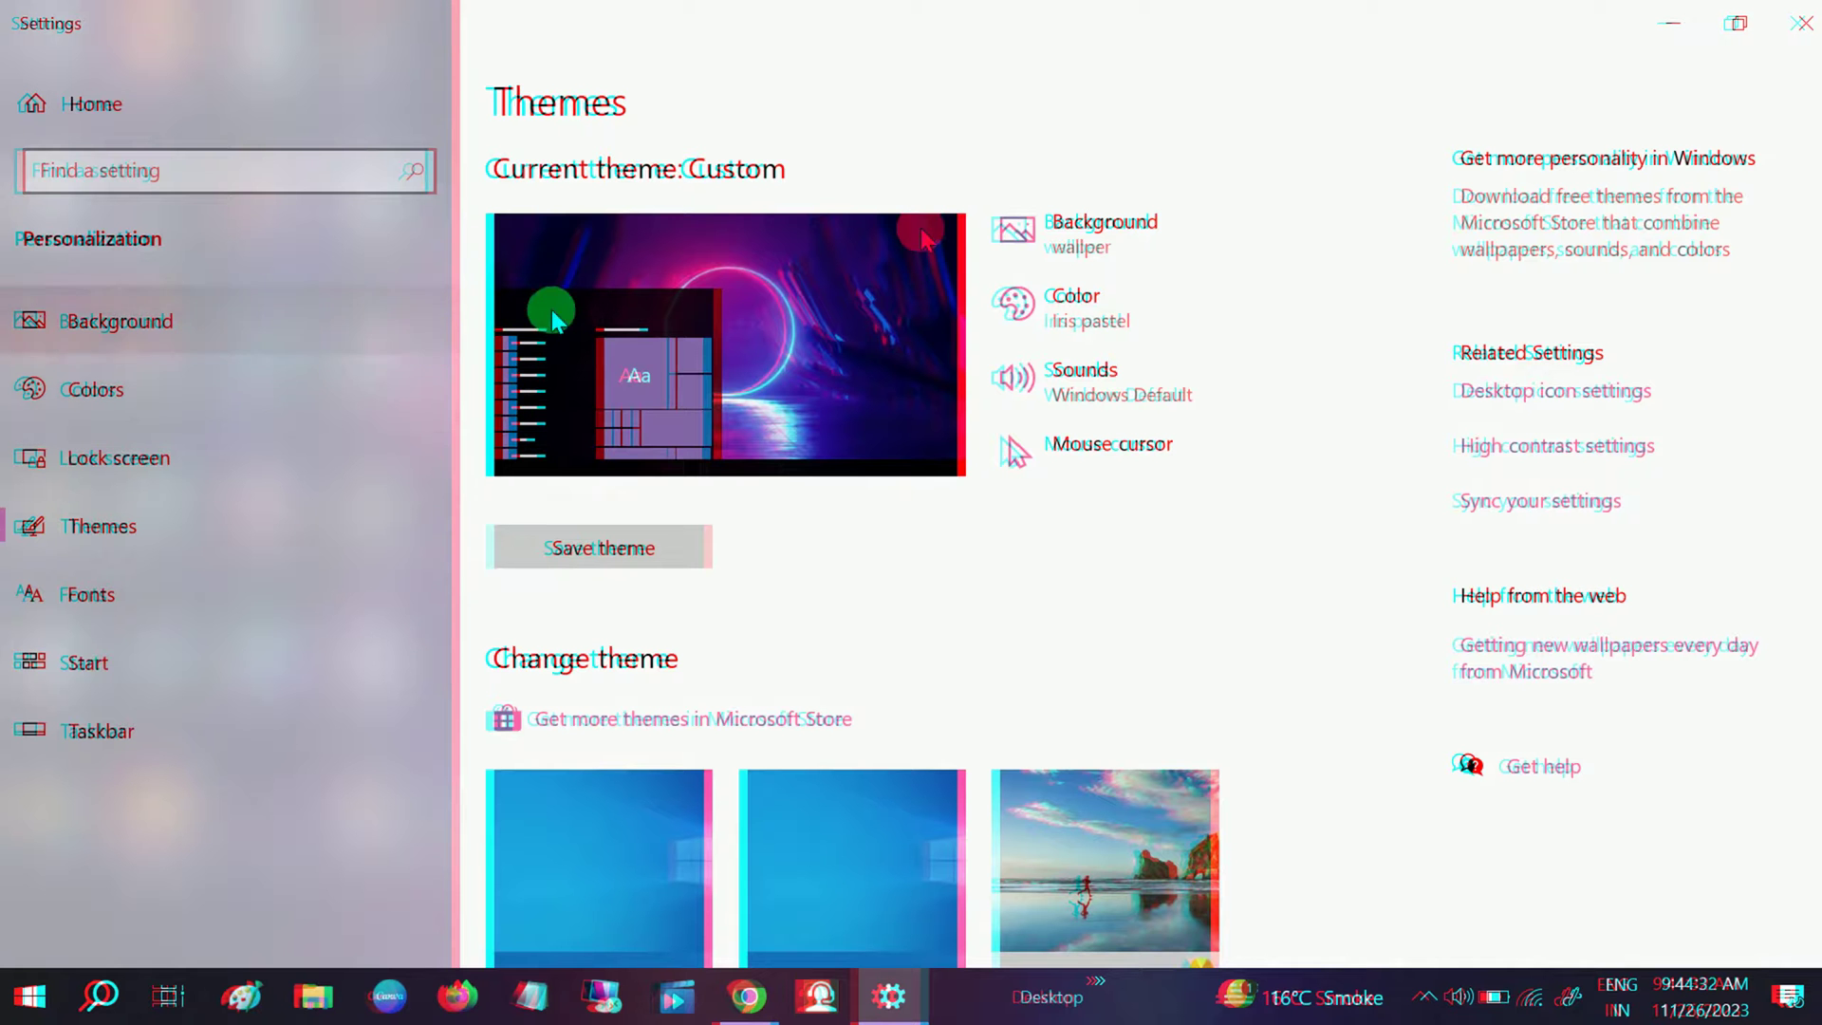
{"action": "left_click", "coordinate": [1802, 22]}
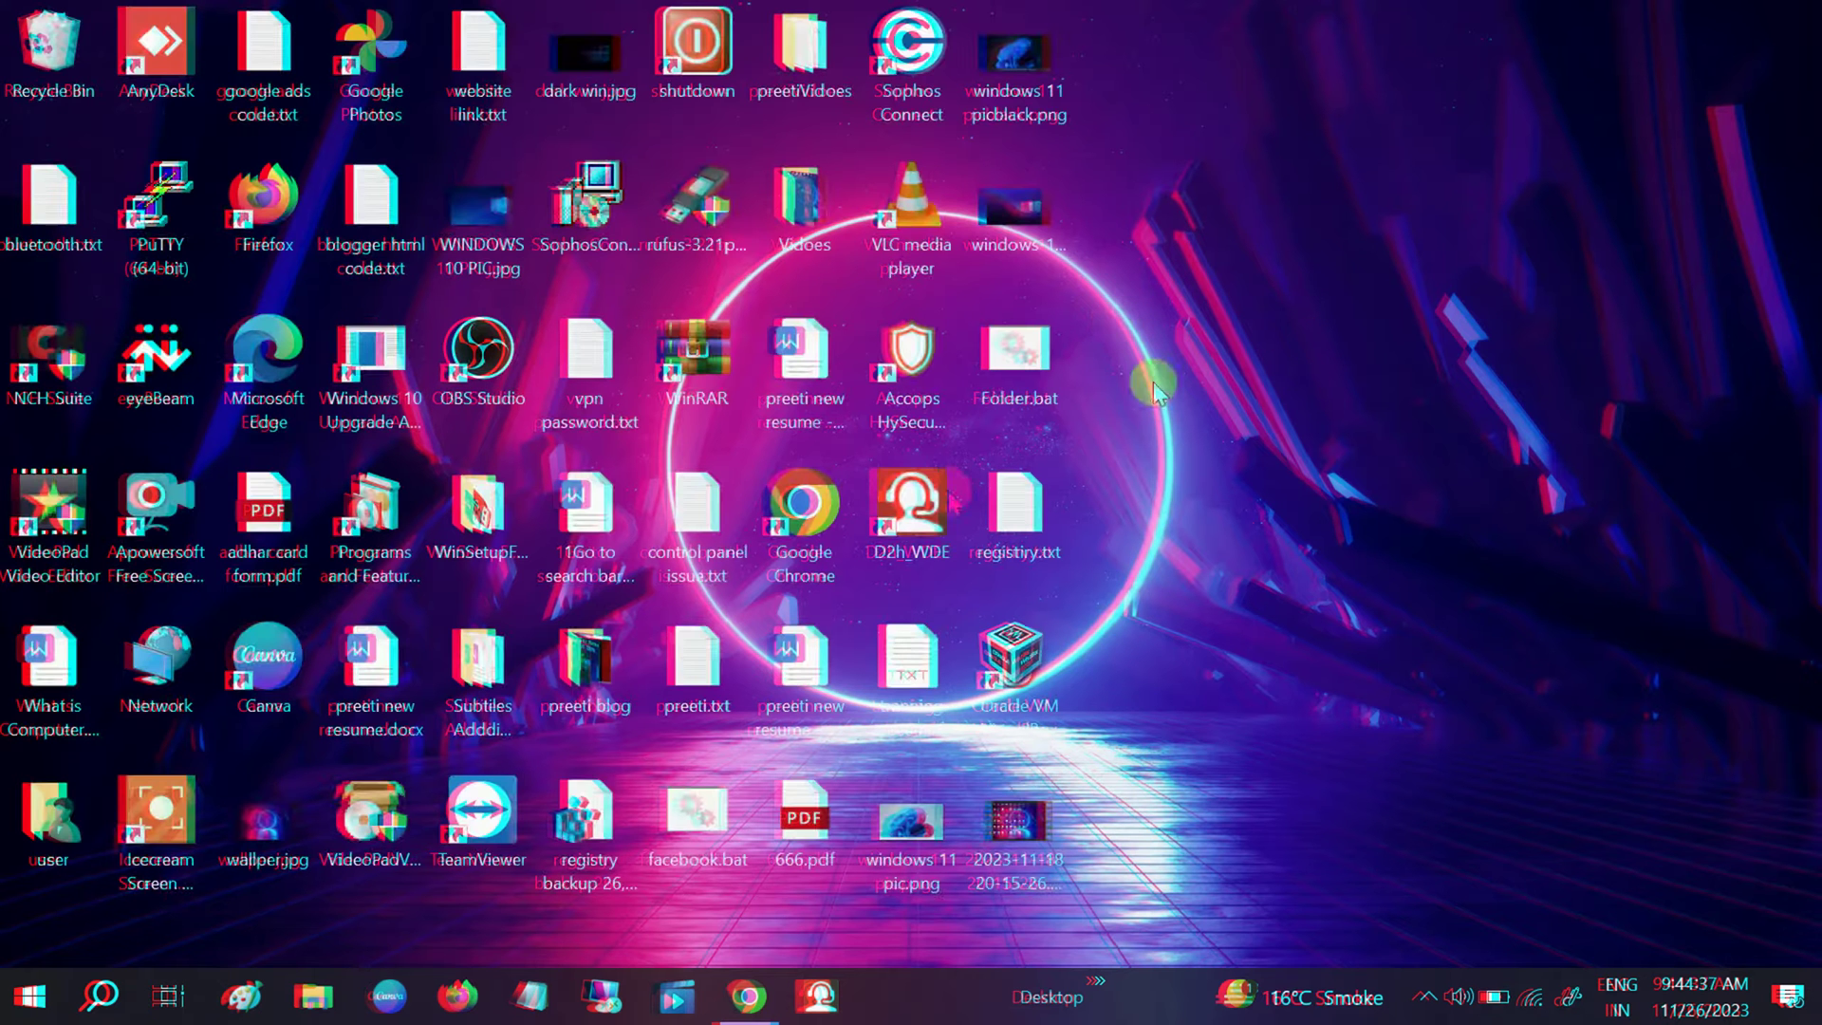
Step: Search for 'group', launch Edit group policy, and maximize the editor window
{"action": "left_click", "coordinate": [108, 1010]}
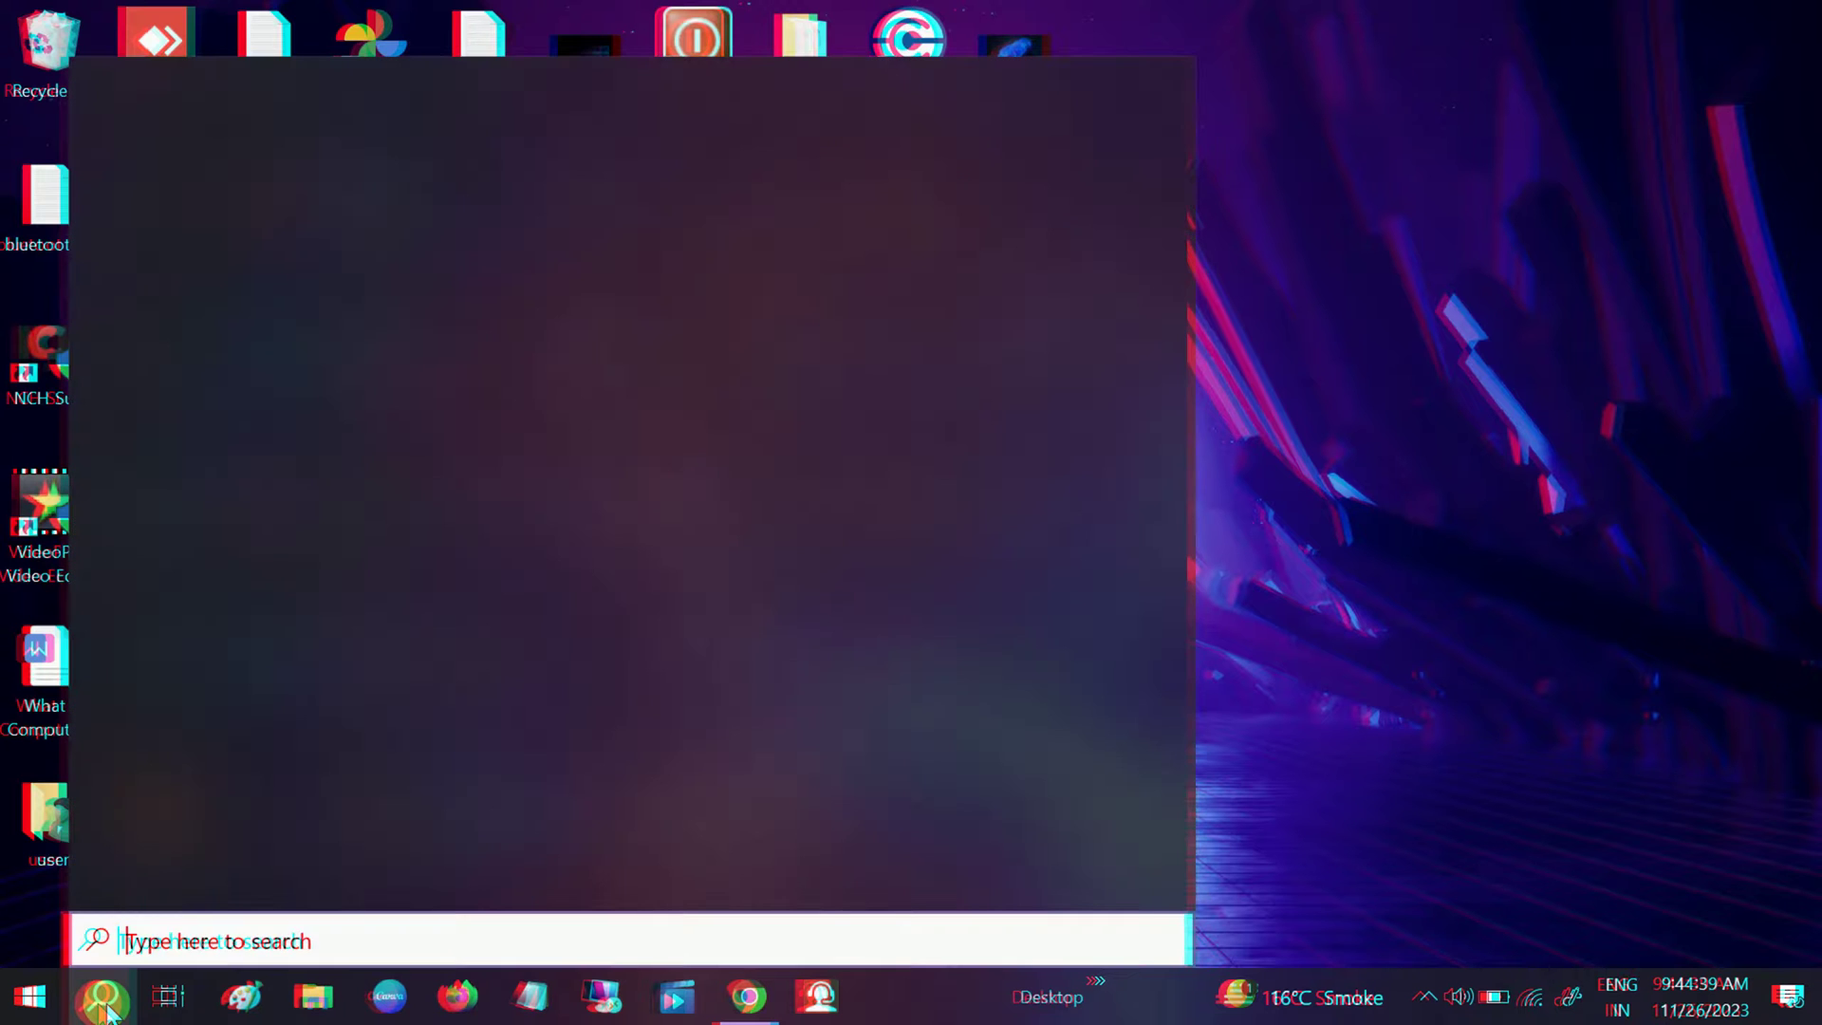
{"action": "type", "text": "grou"}
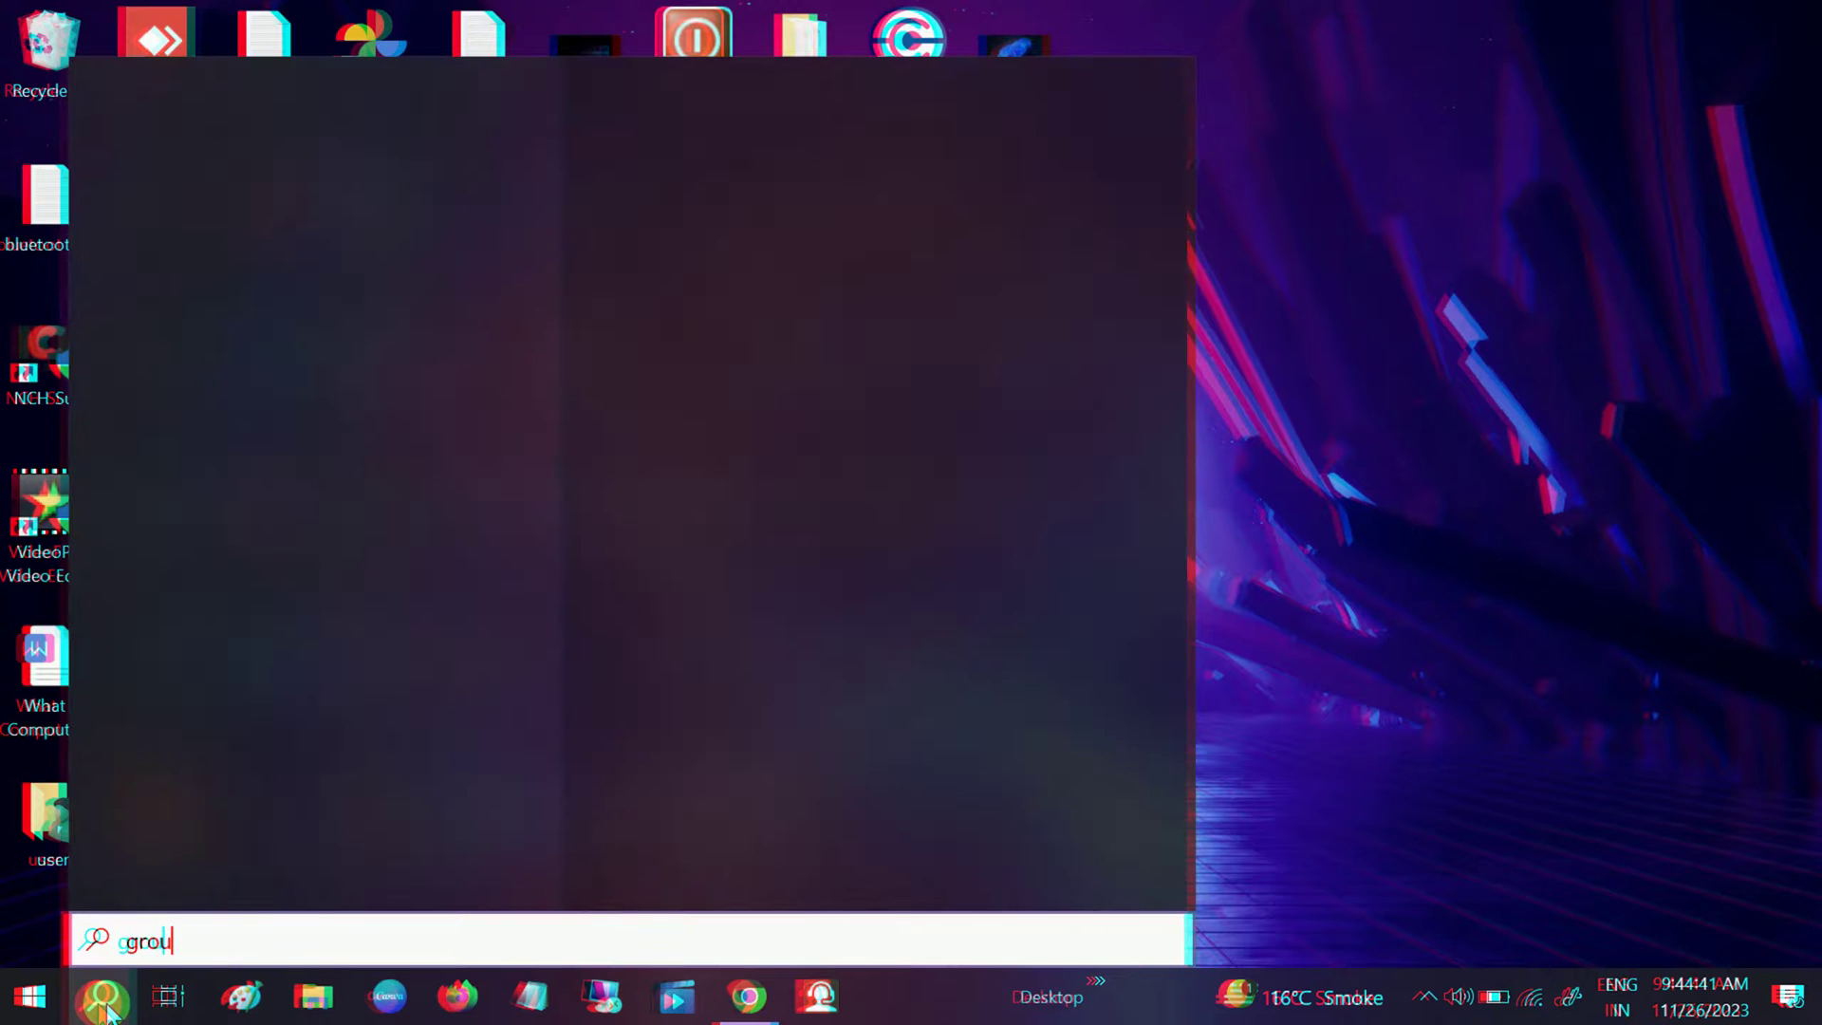
{"action": "type", "text": "p"}
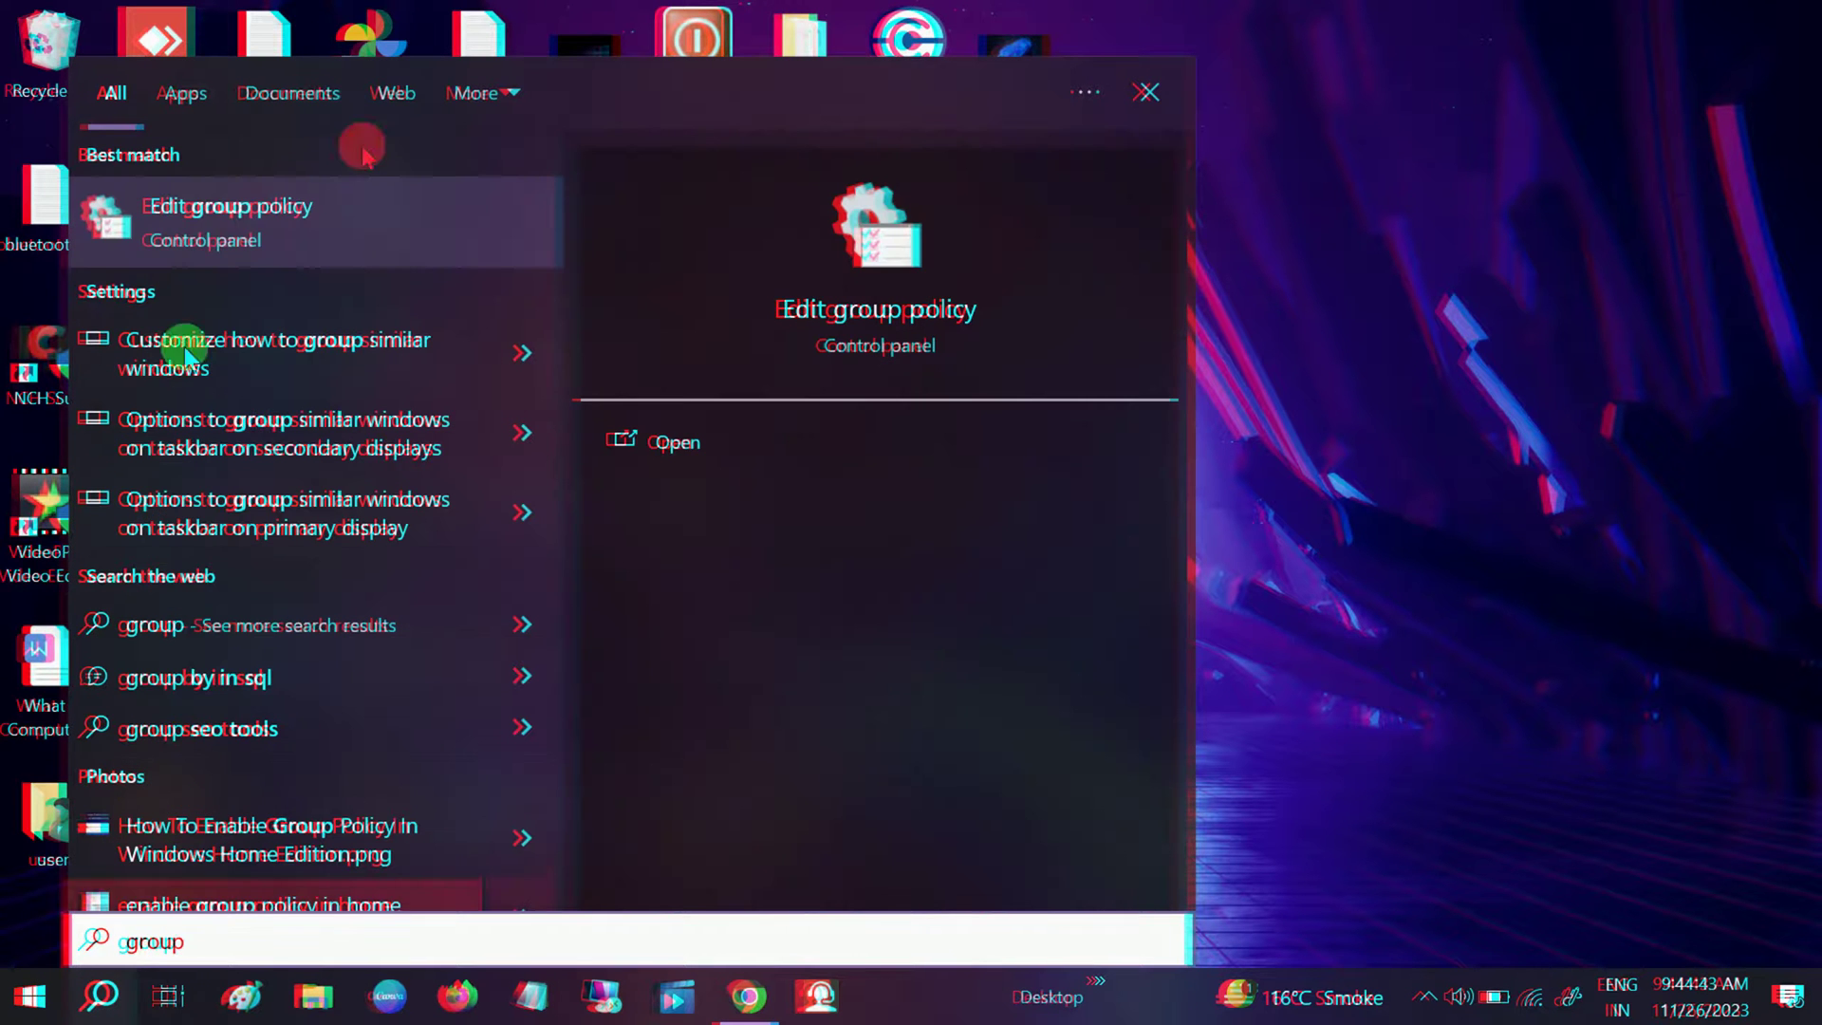
{"action": "left_click", "coordinate": [271, 230]}
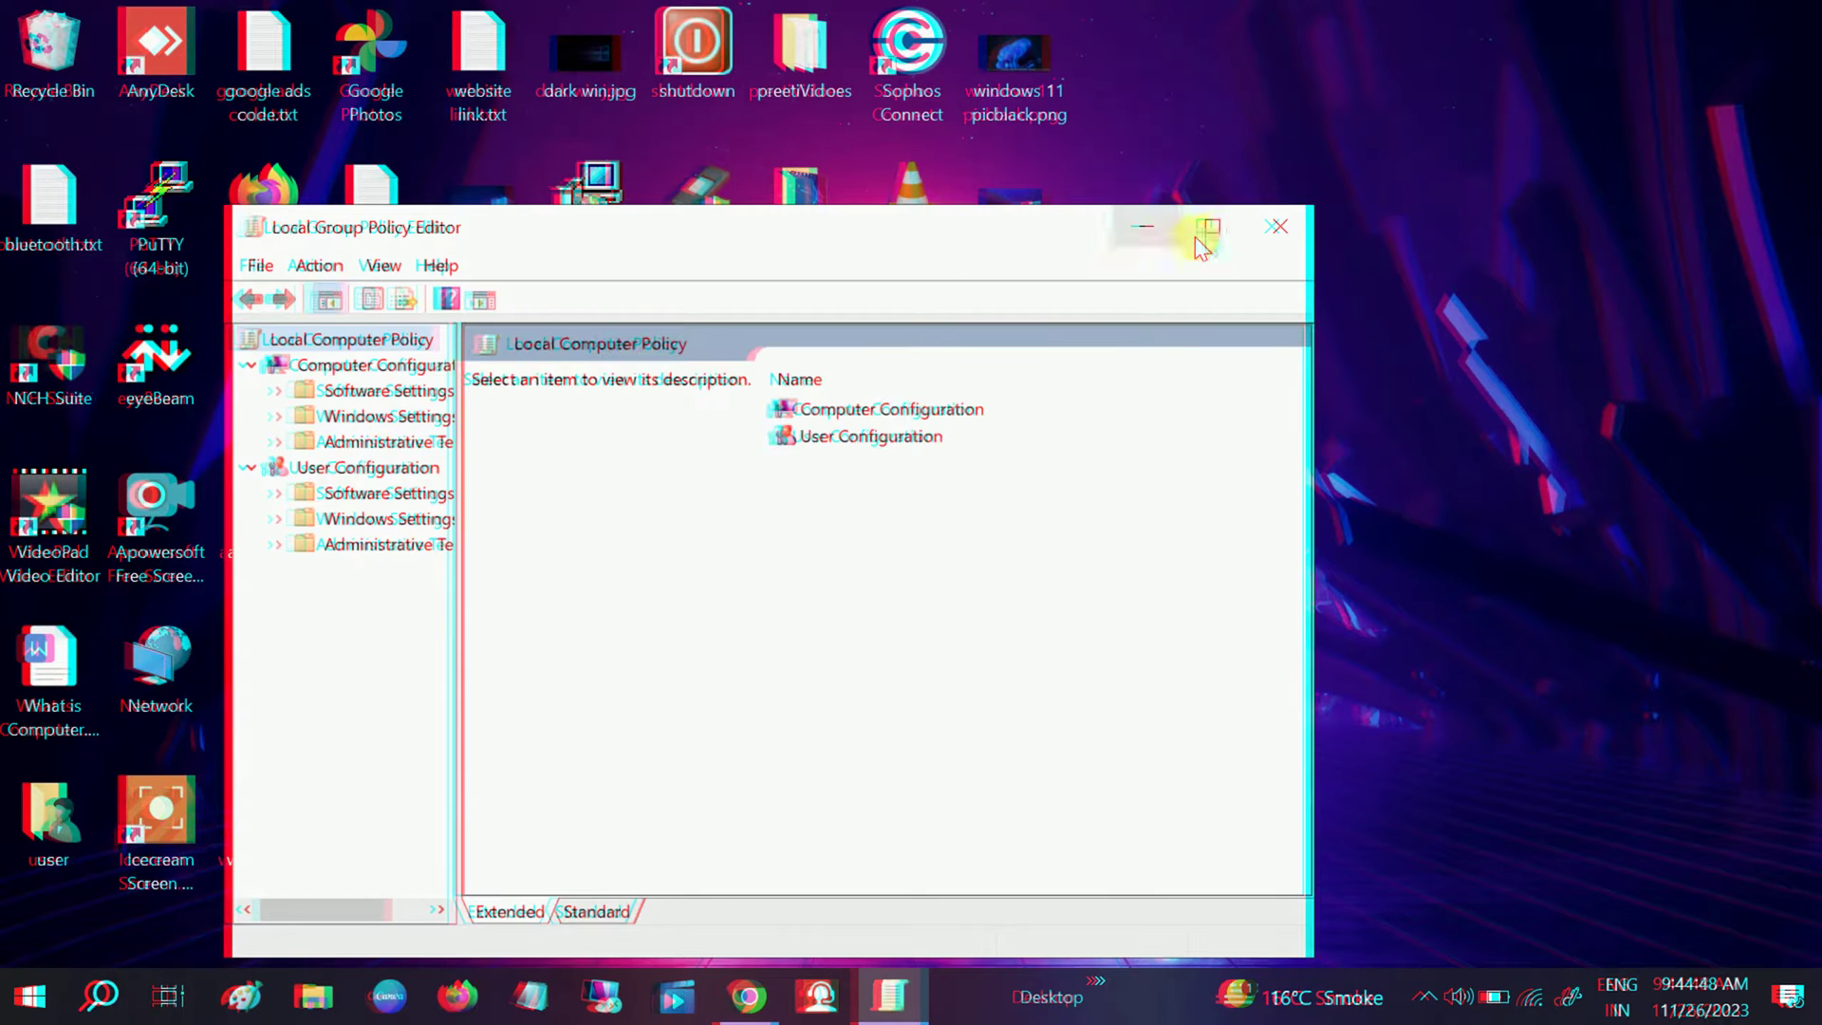
{"action": "left_click", "coordinate": [1207, 227]}
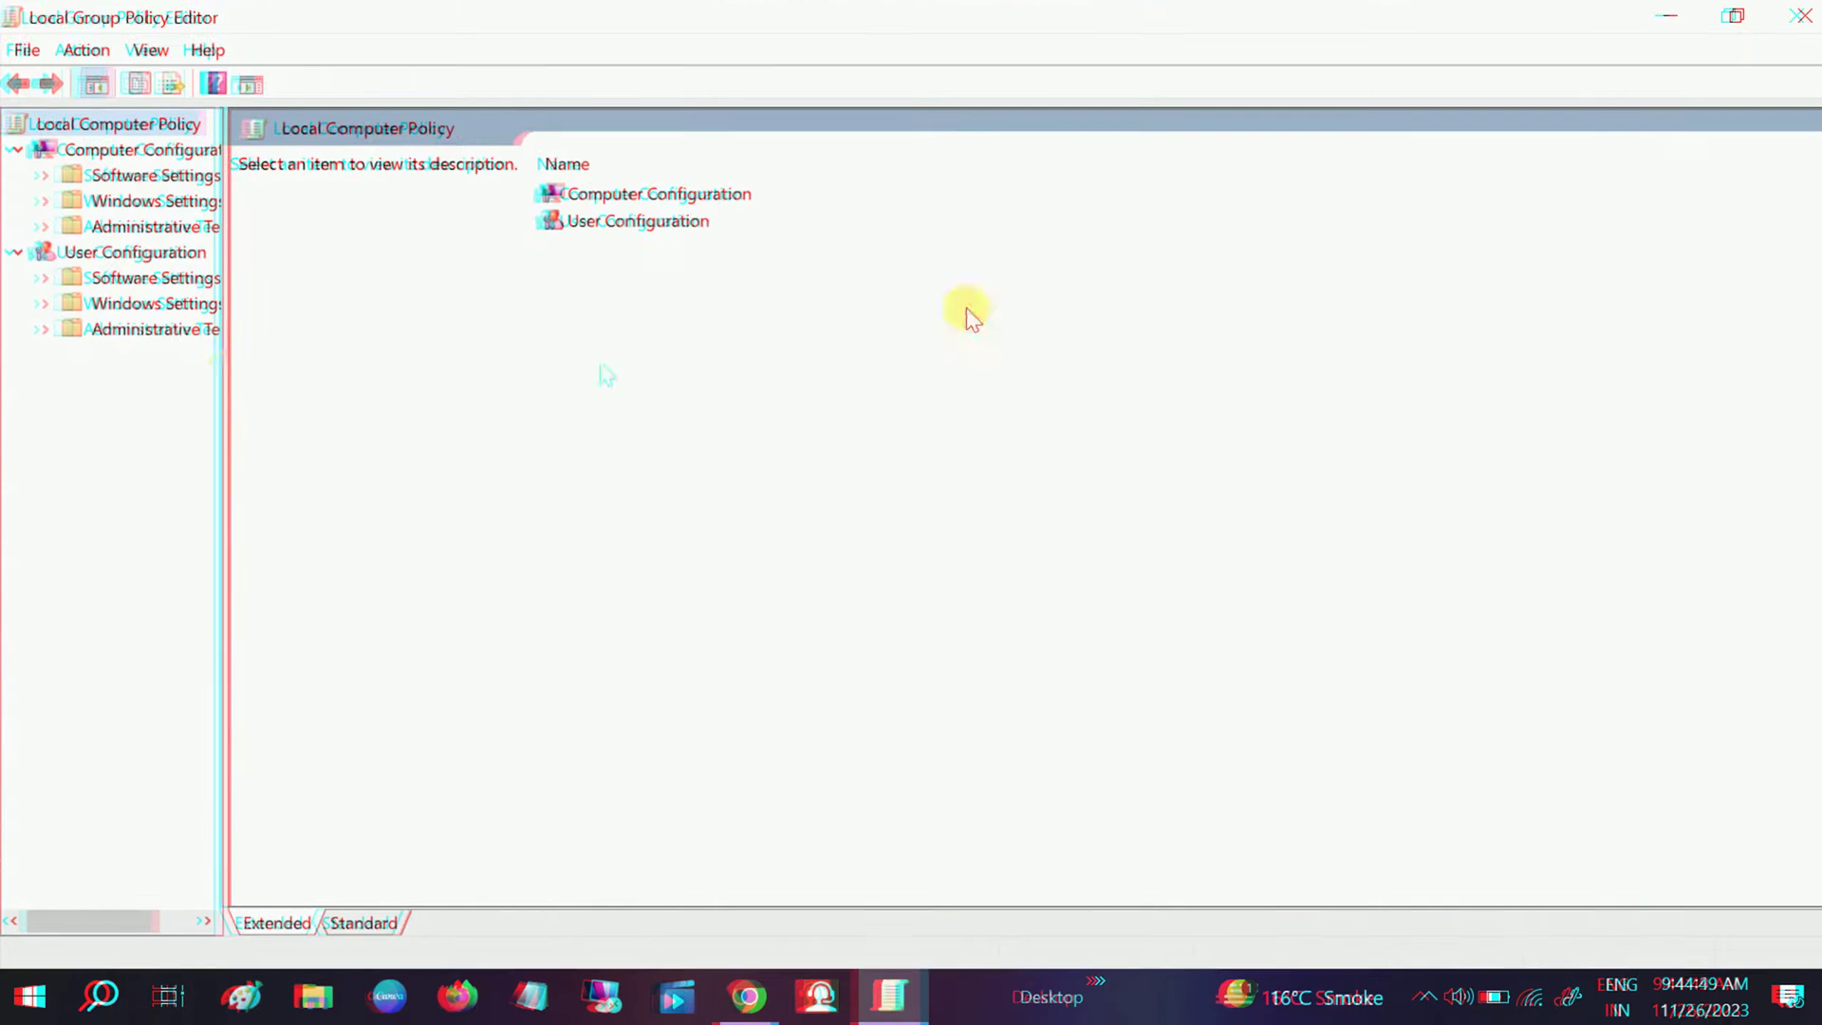
Step: Widen the policy tree pane, and dismiss a stray Run dialog
{"action": "left_click_drag", "start_coordinate": [233, 364], "coordinate": [482, 361]}
{"action": "key", "text": "super+r"}
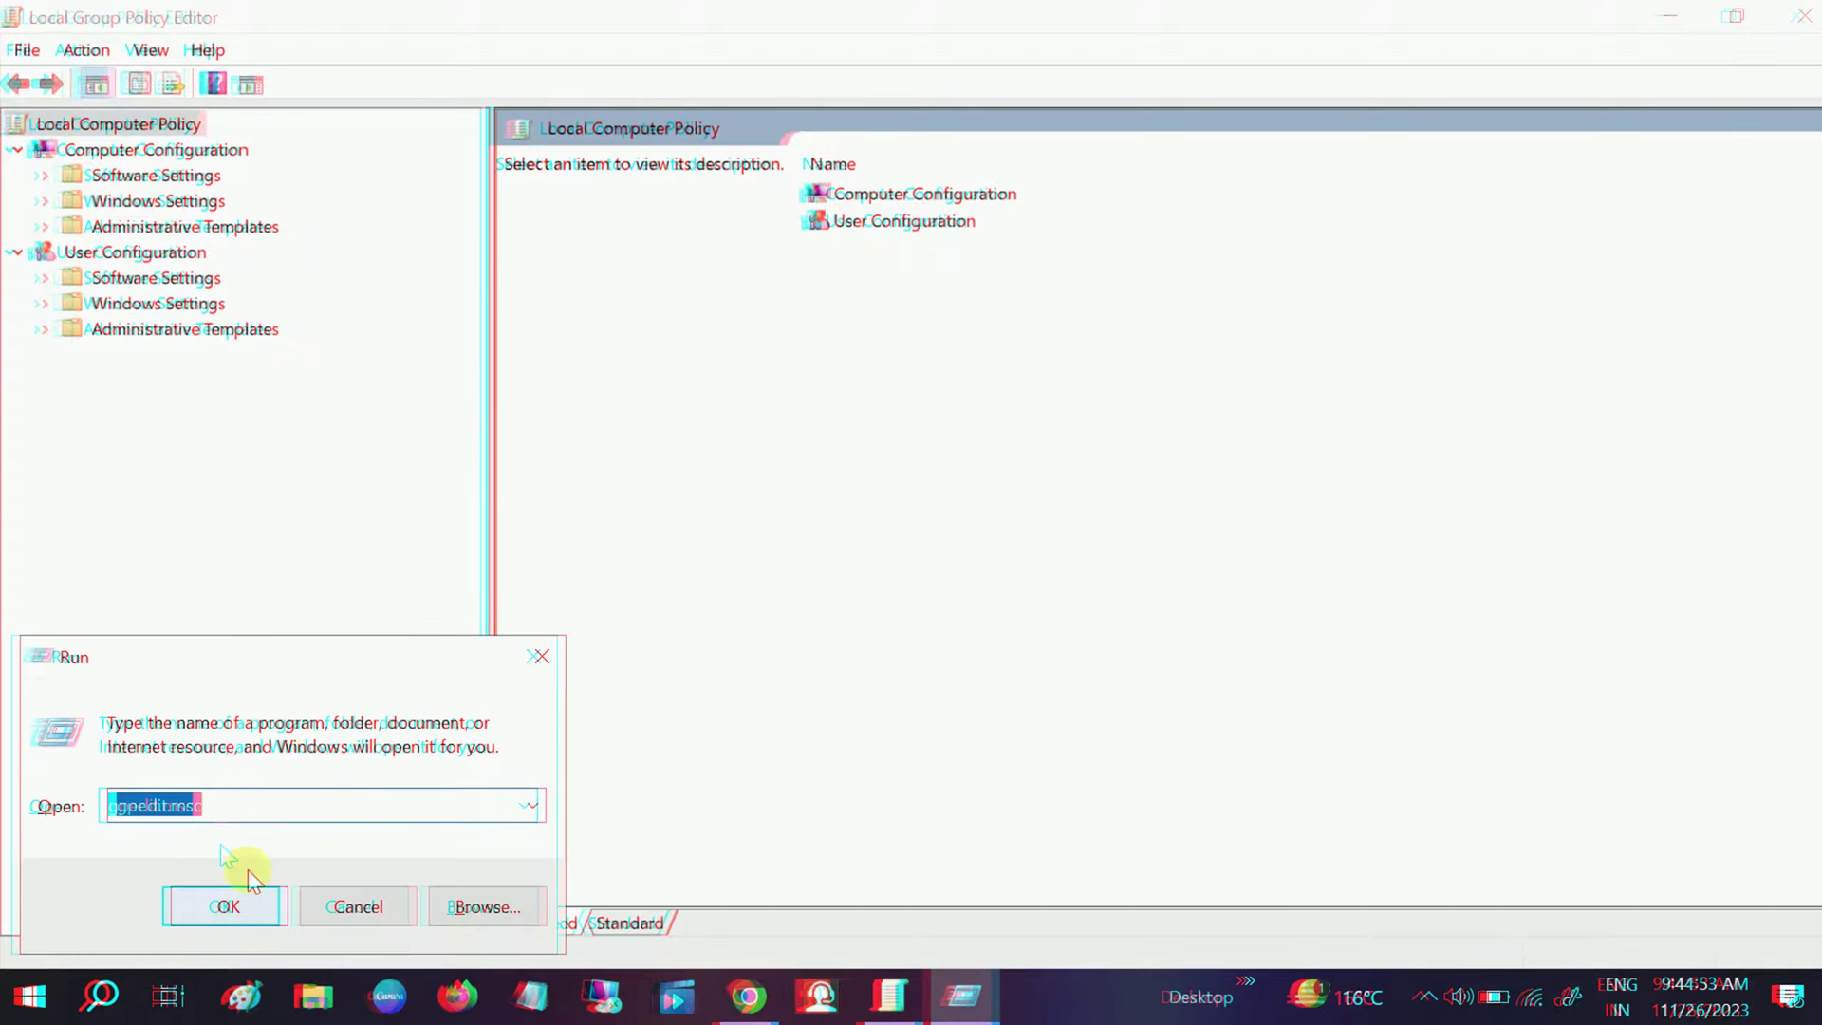
{"action": "left_click", "coordinate": [242, 814]}
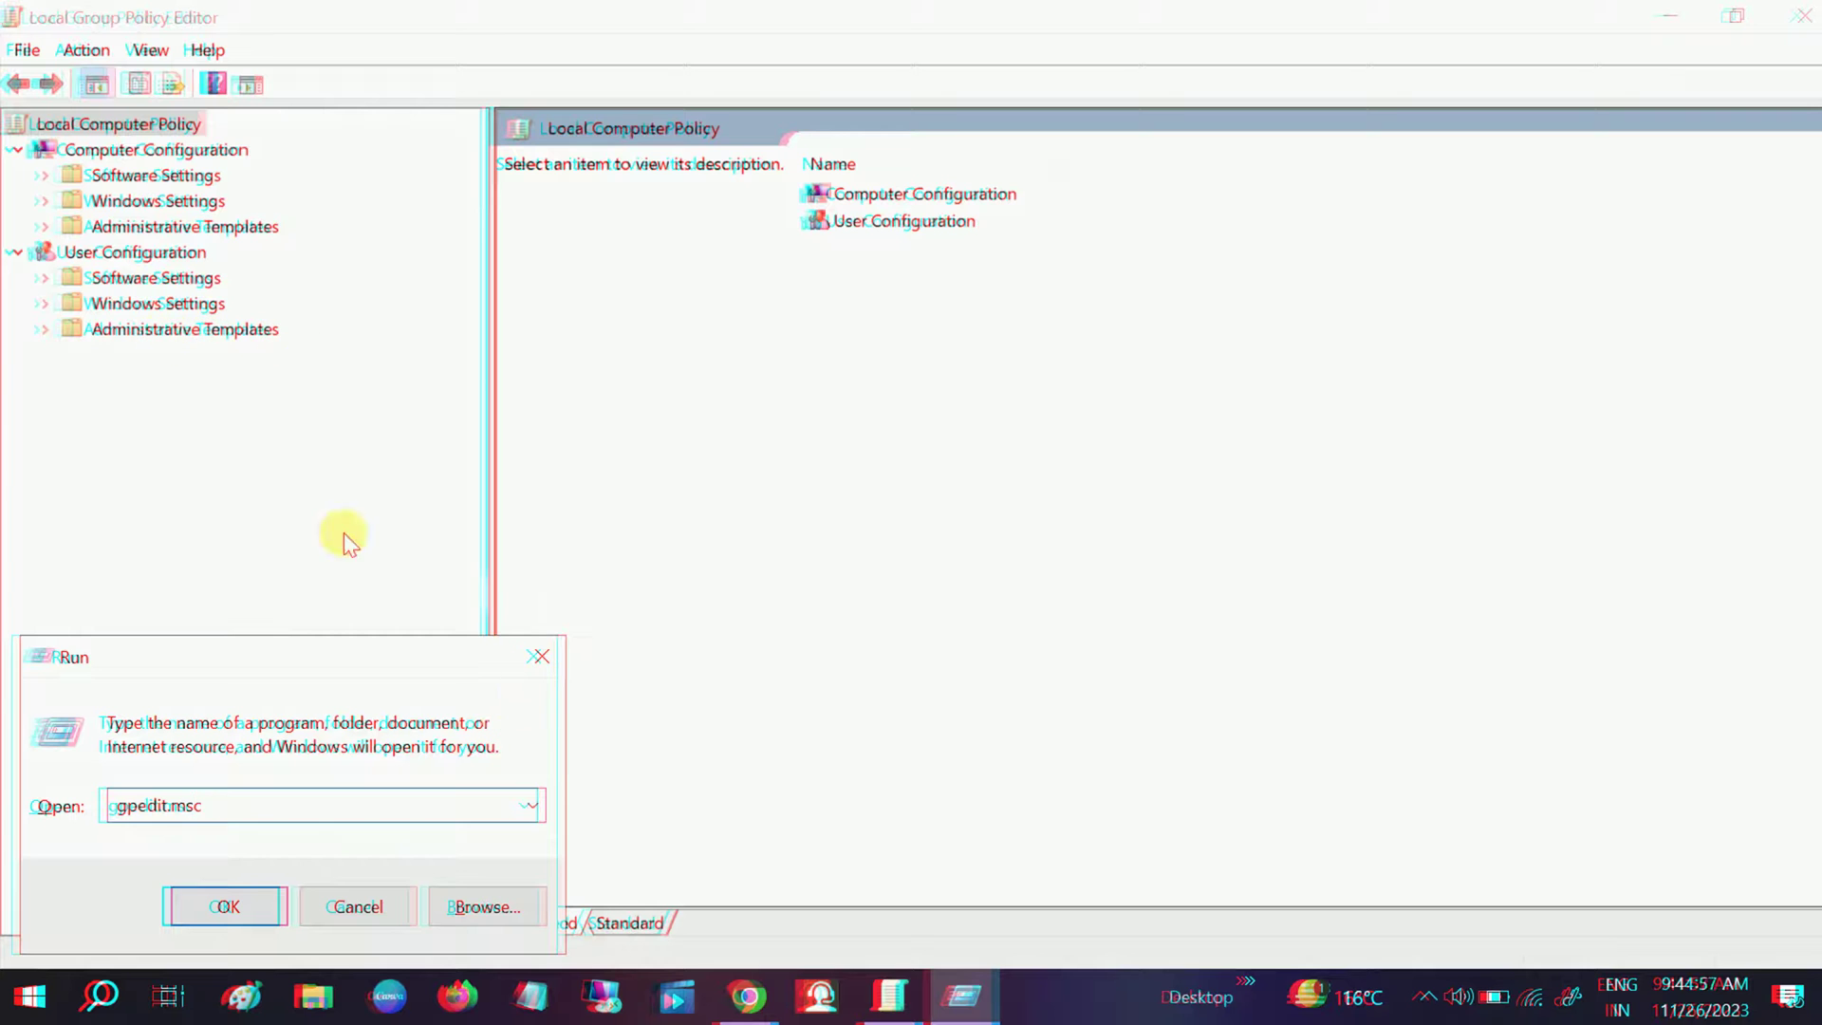
{"action": "left_click", "coordinate": [534, 658]}
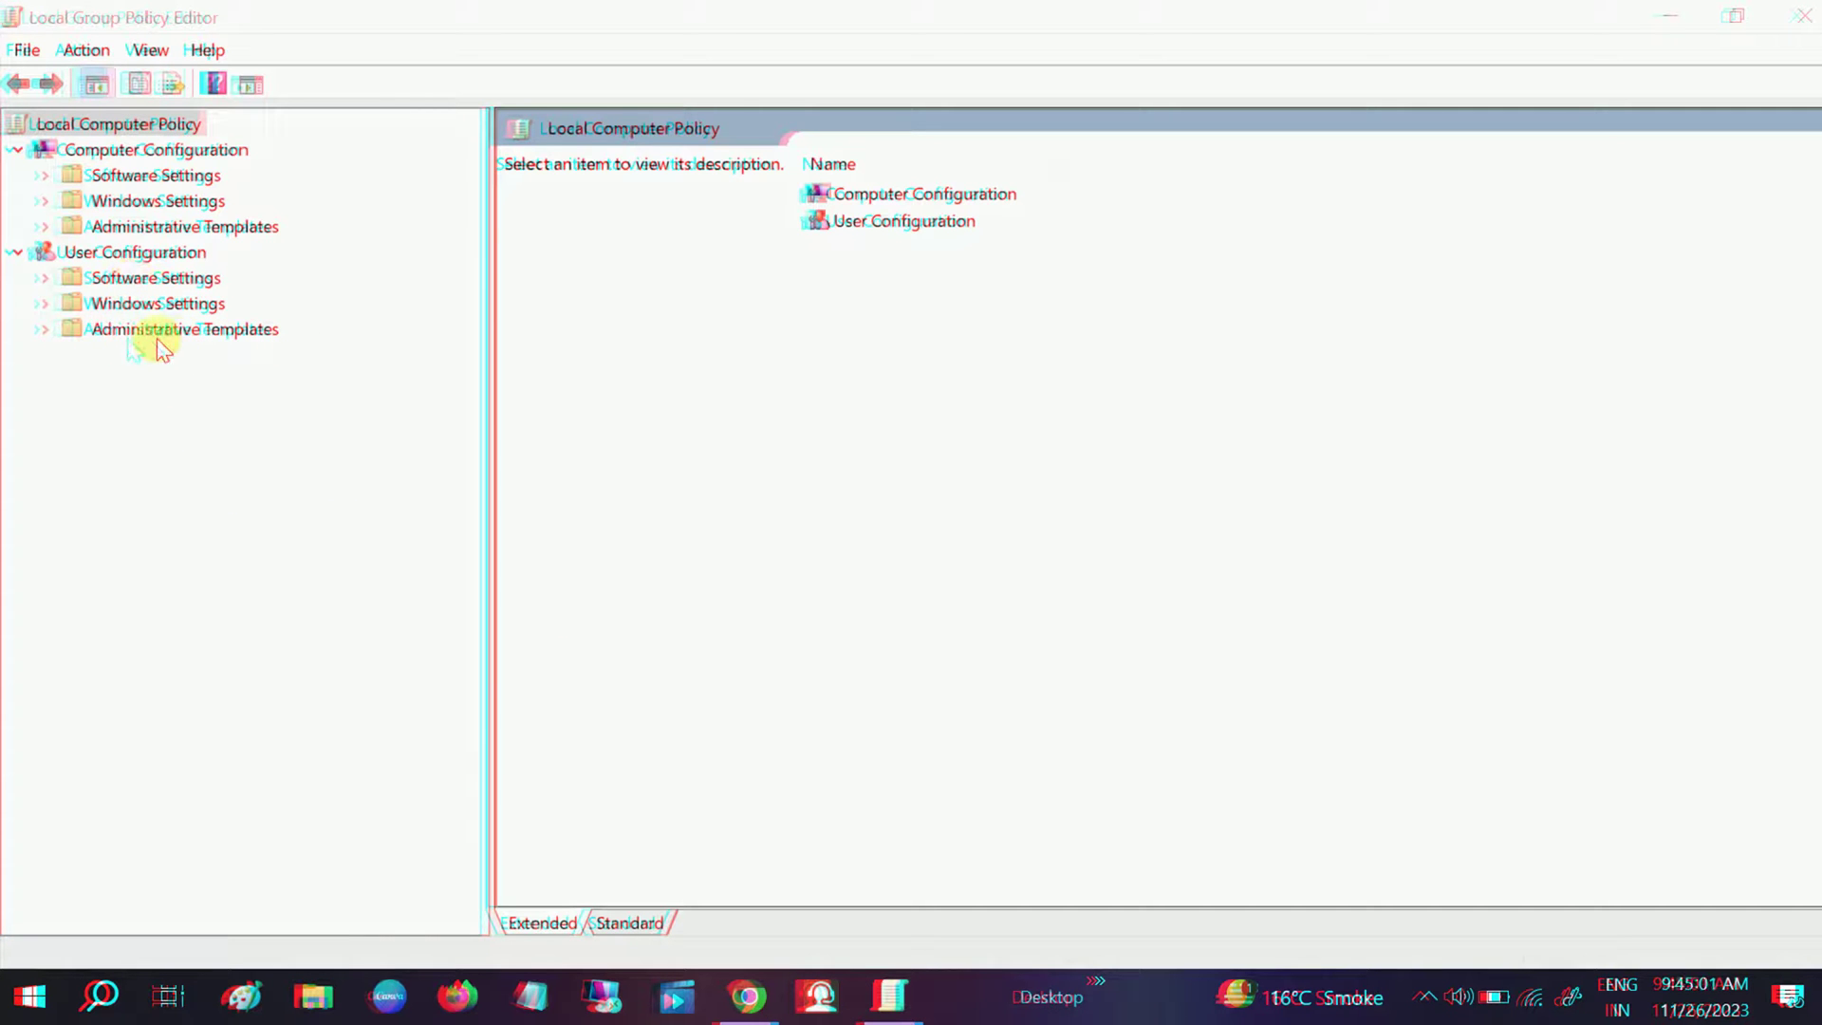
Step: Expand User Configuration's Administrative Templates > Desktop and open 'Remove Computer icon on the desktop'
{"action": "double_click", "coordinate": [107, 332]}
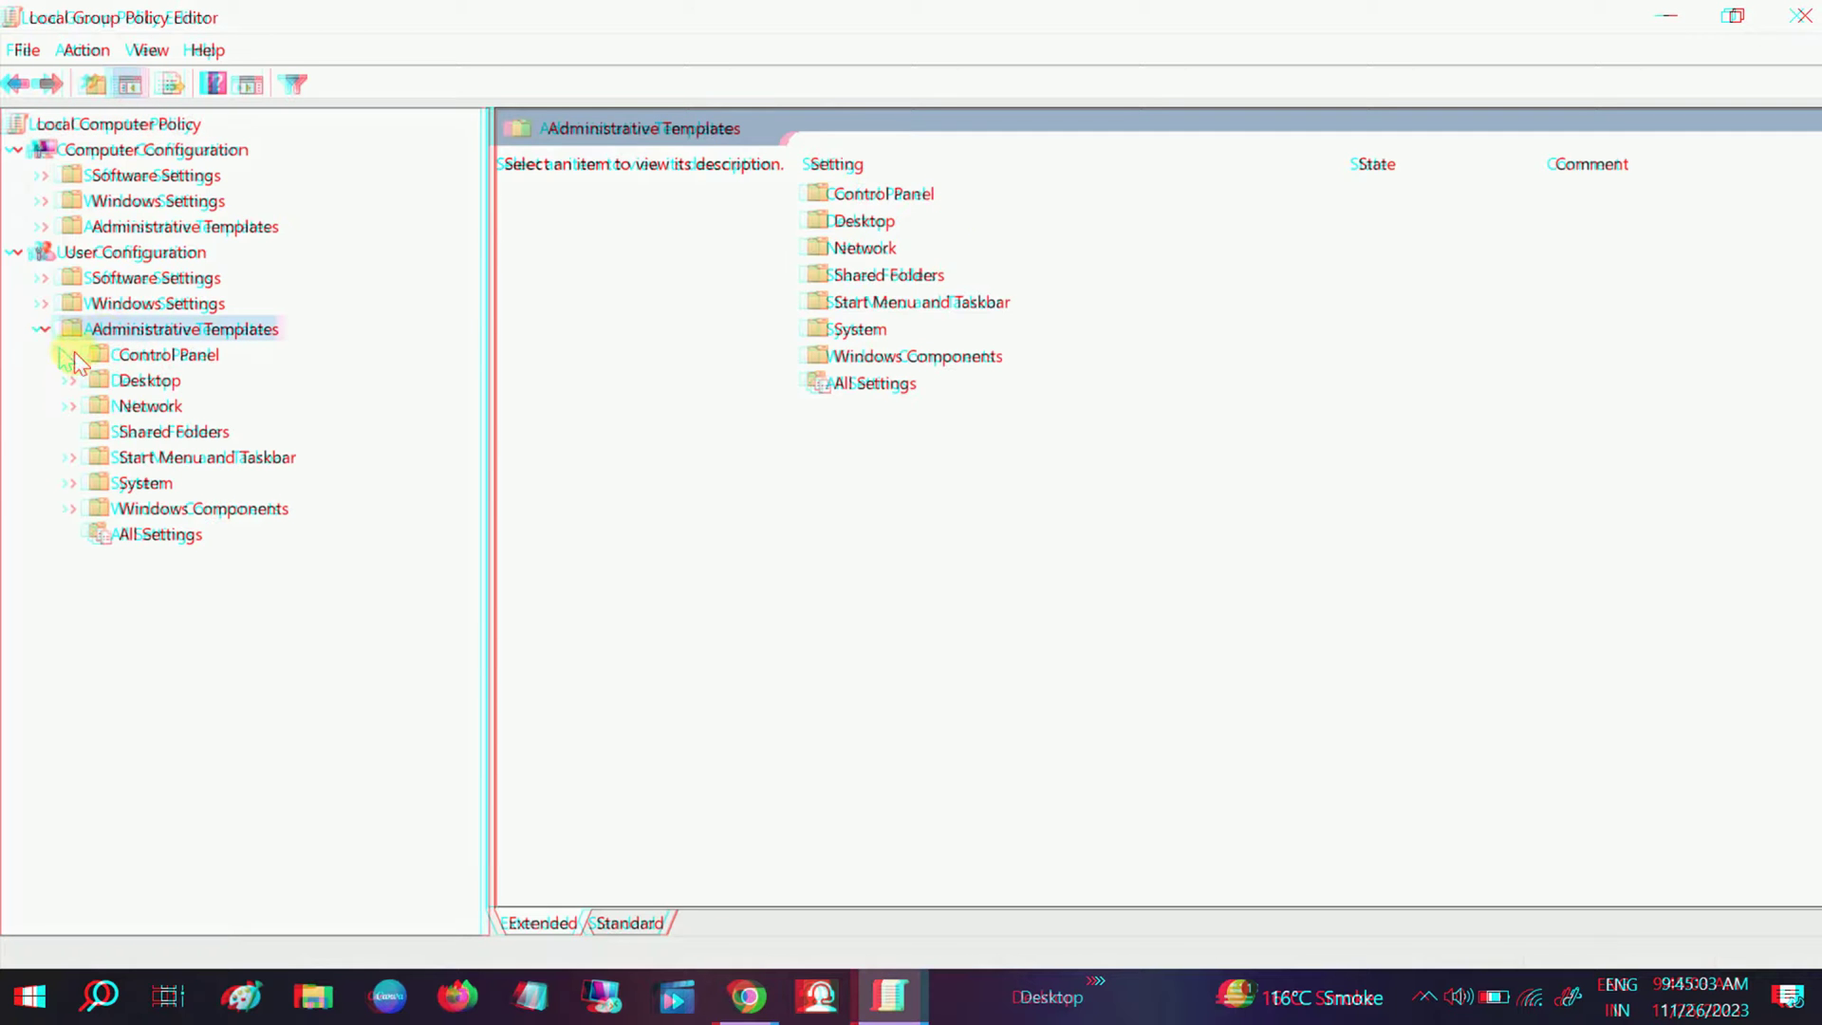
{"action": "double_click", "coordinate": [142, 380]}
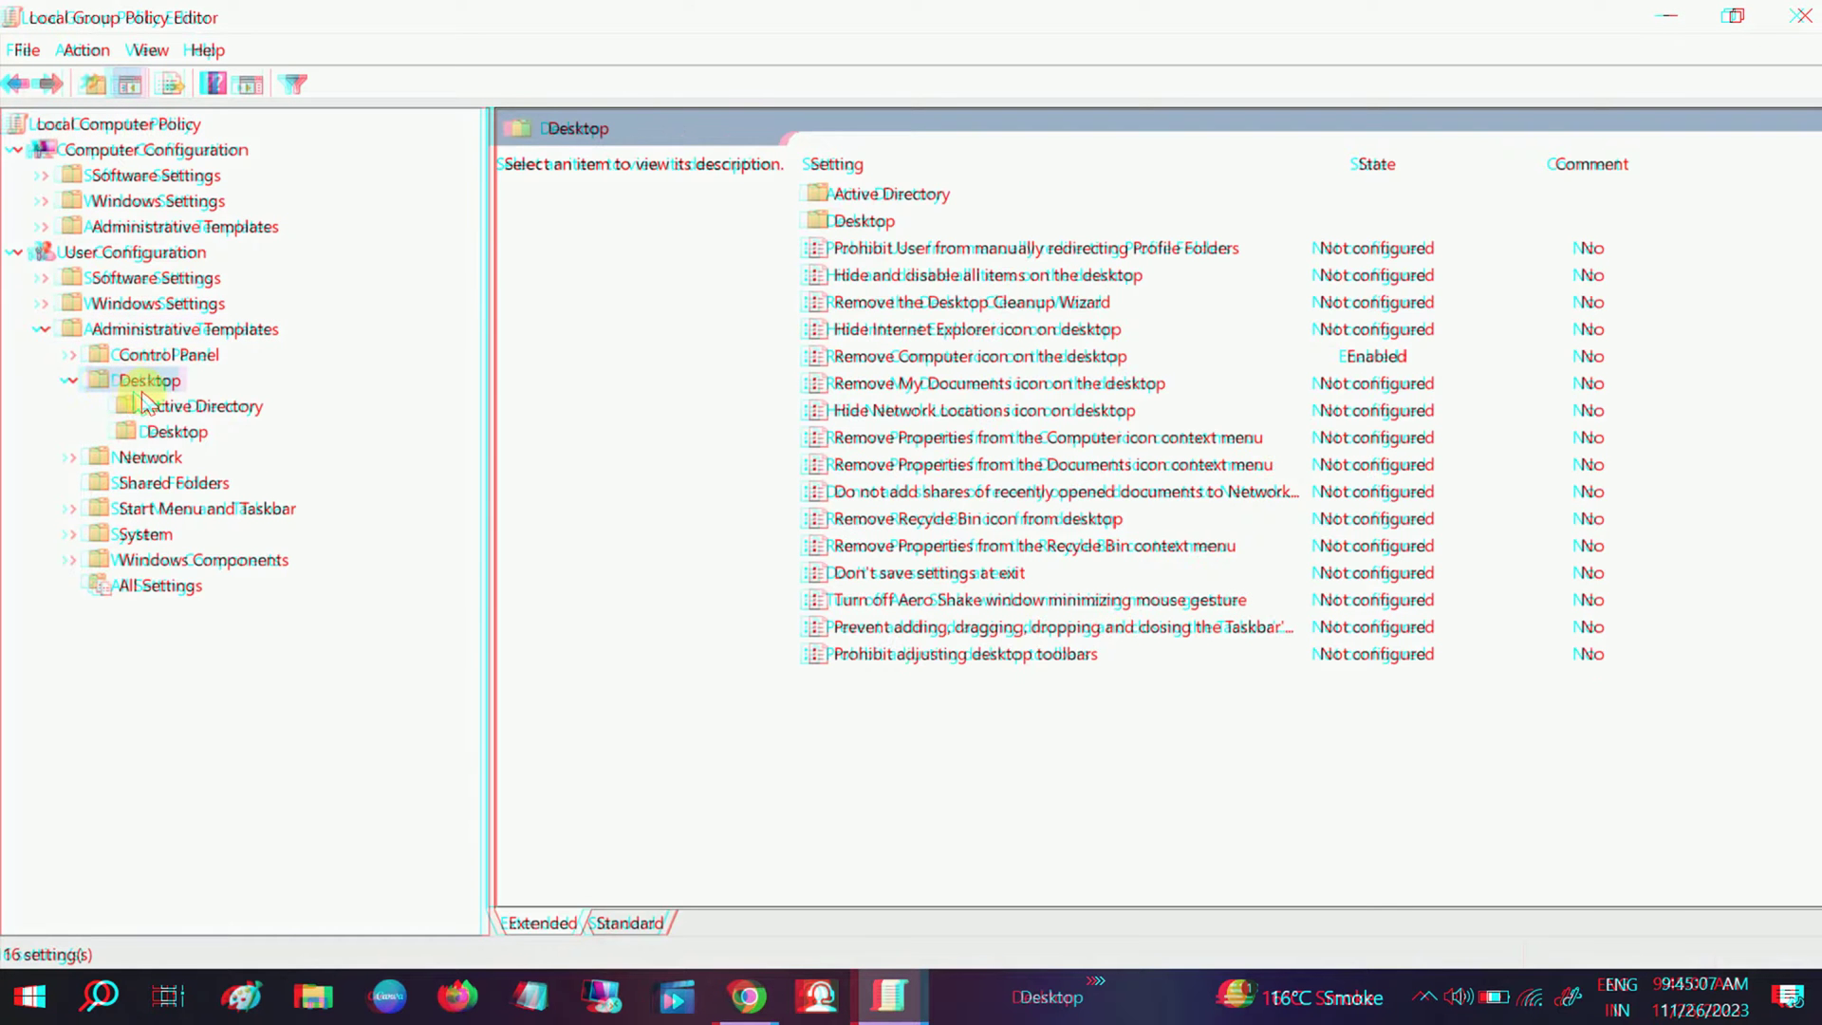
{"action": "left_click", "coordinate": [1023, 359]}
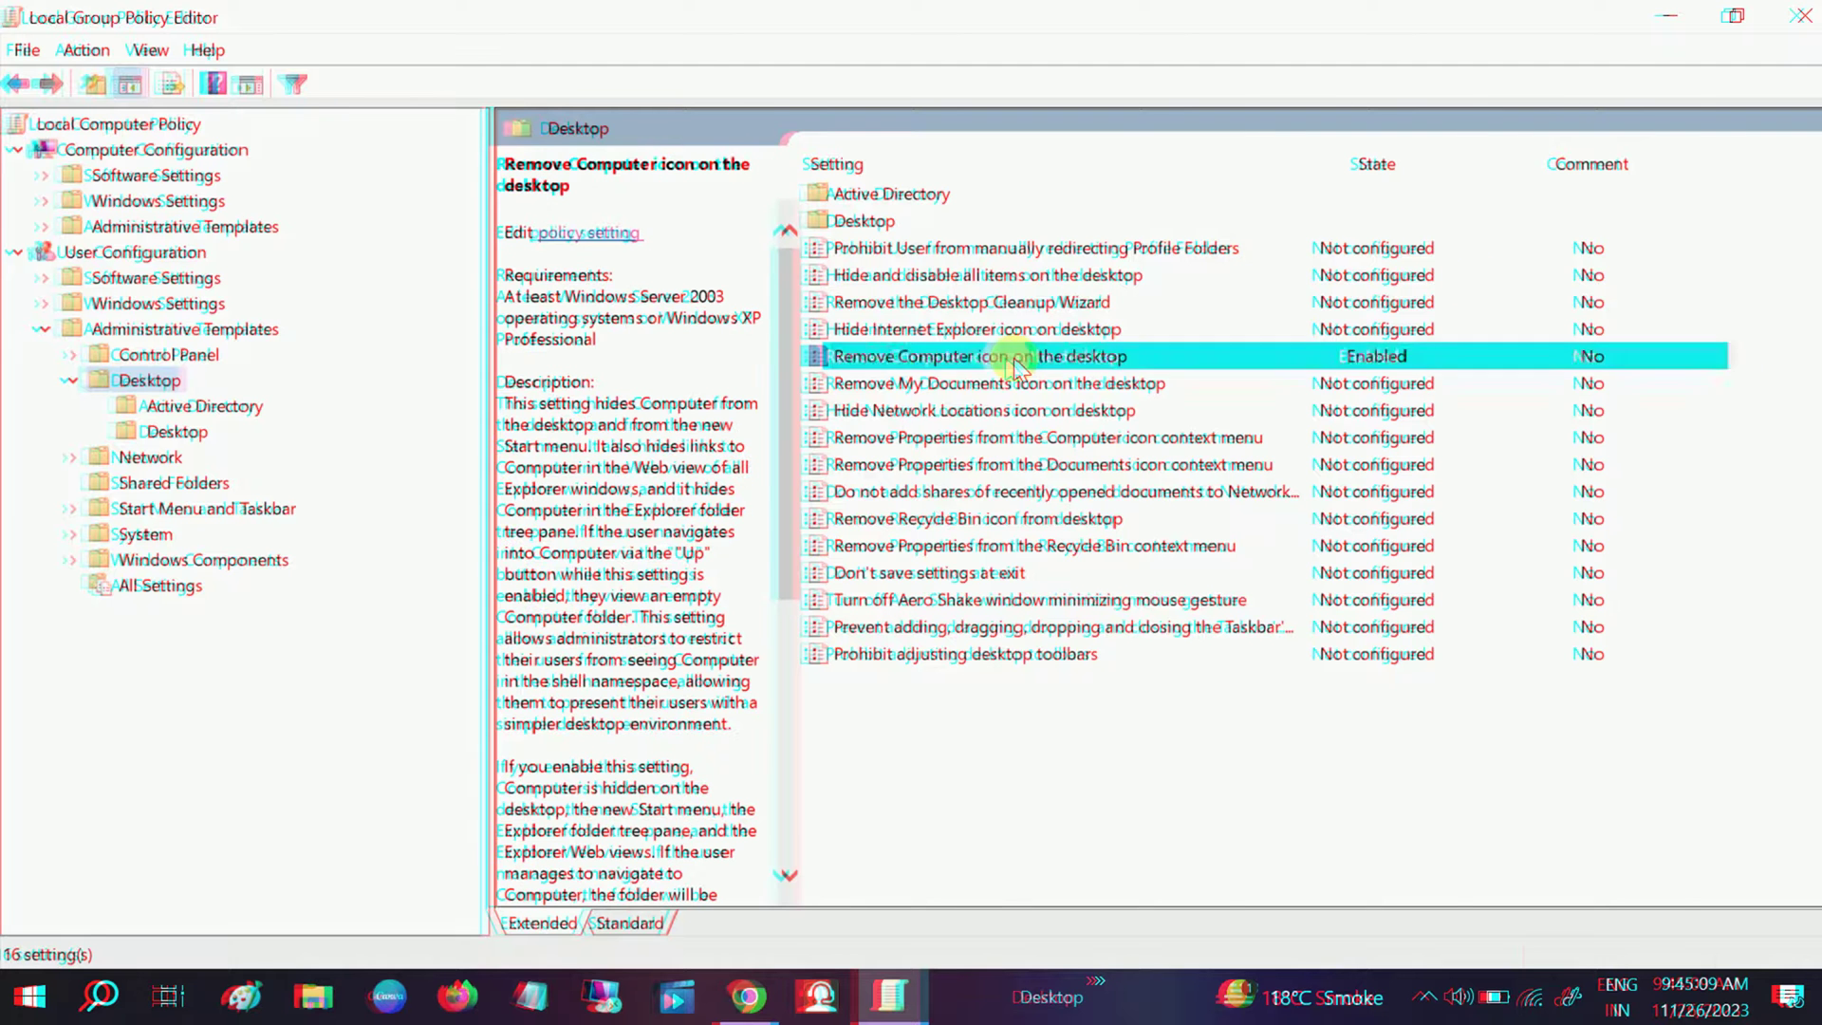
{"action": "double_click", "coordinate": [1107, 361]}
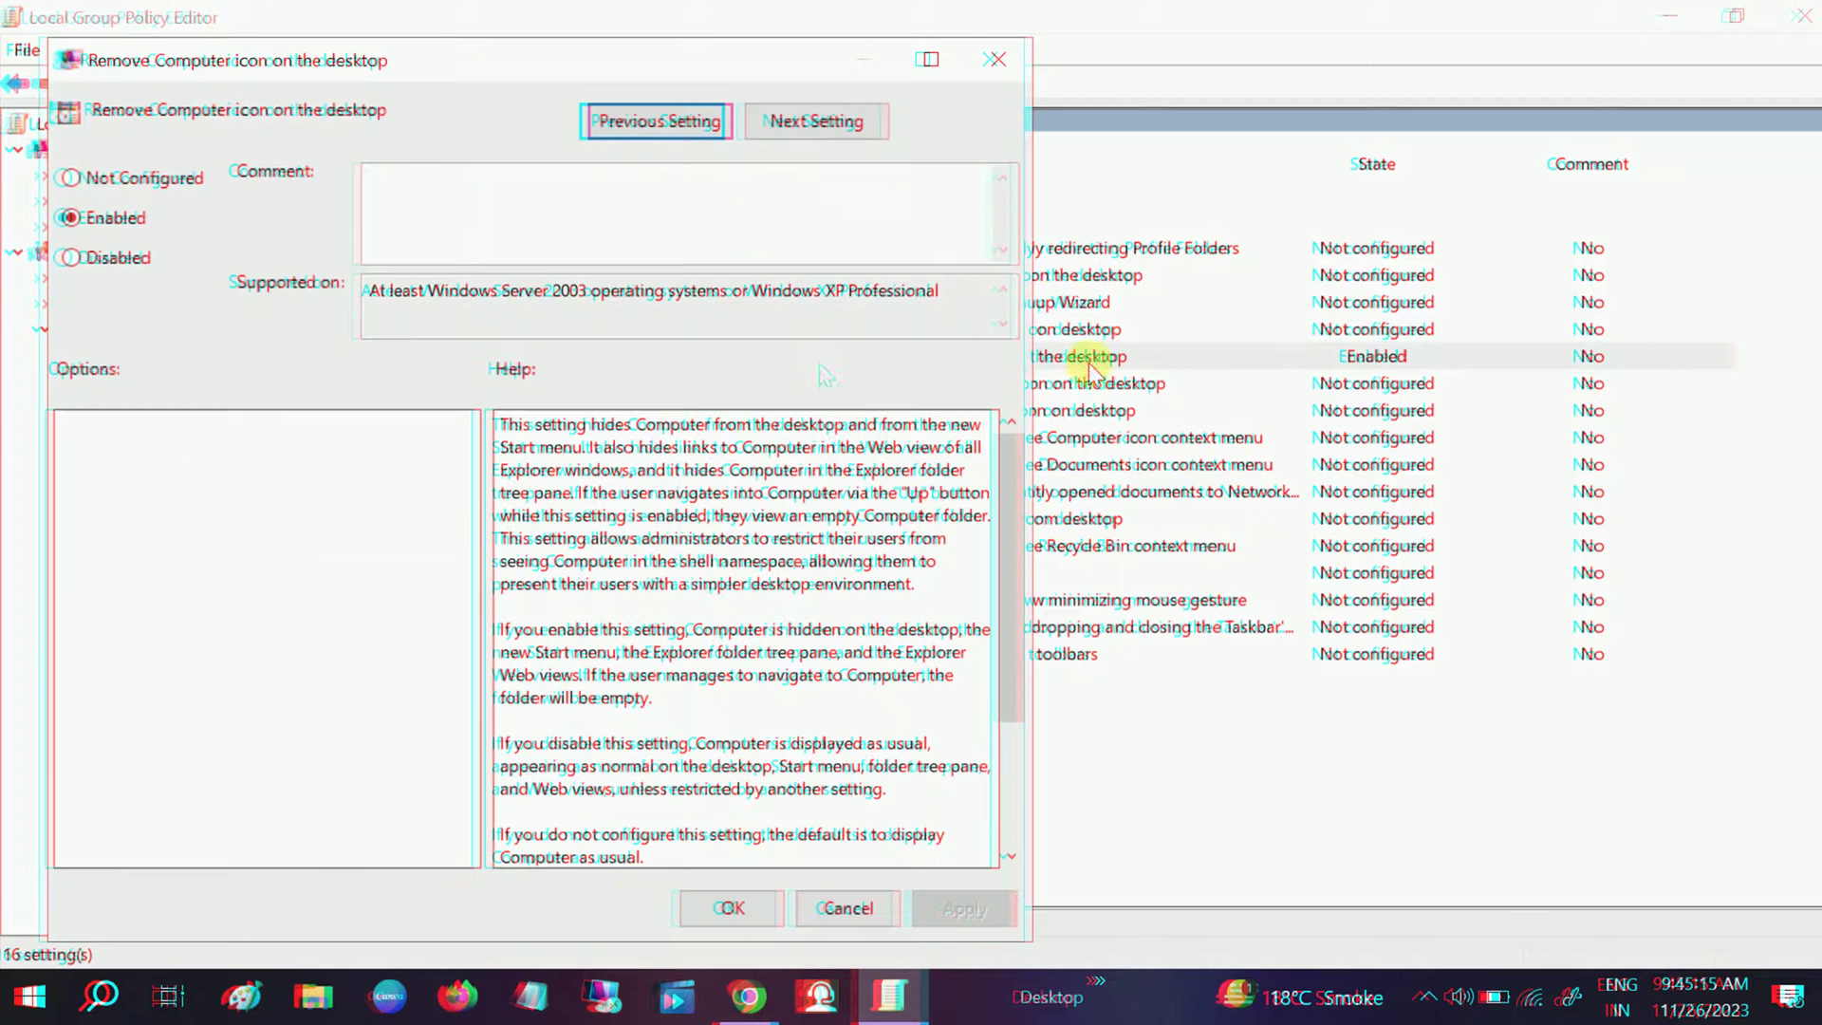
Step: Set 'Remove Computer icon on the desktop' to Not Configured, apply it, and close the editor
{"action": "left_click", "coordinate": [107, 181]}
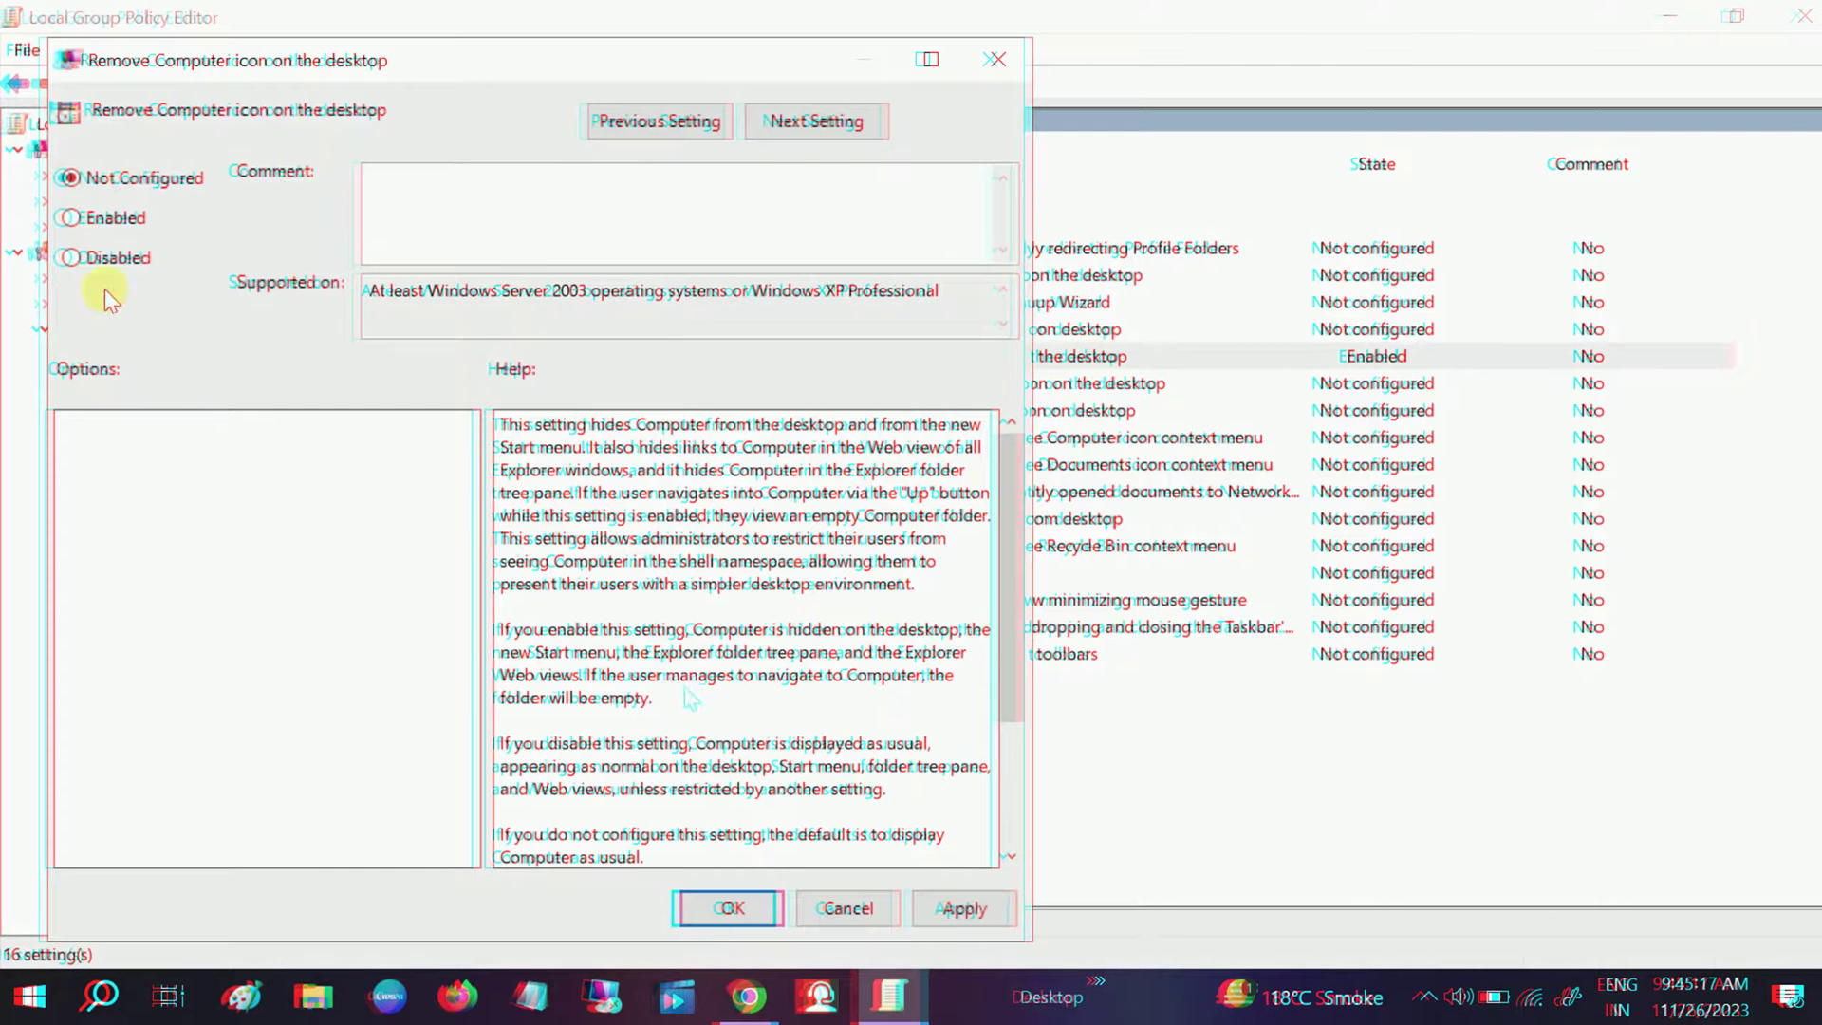
{"action": "left_click", "coordinate": [961, 908]}
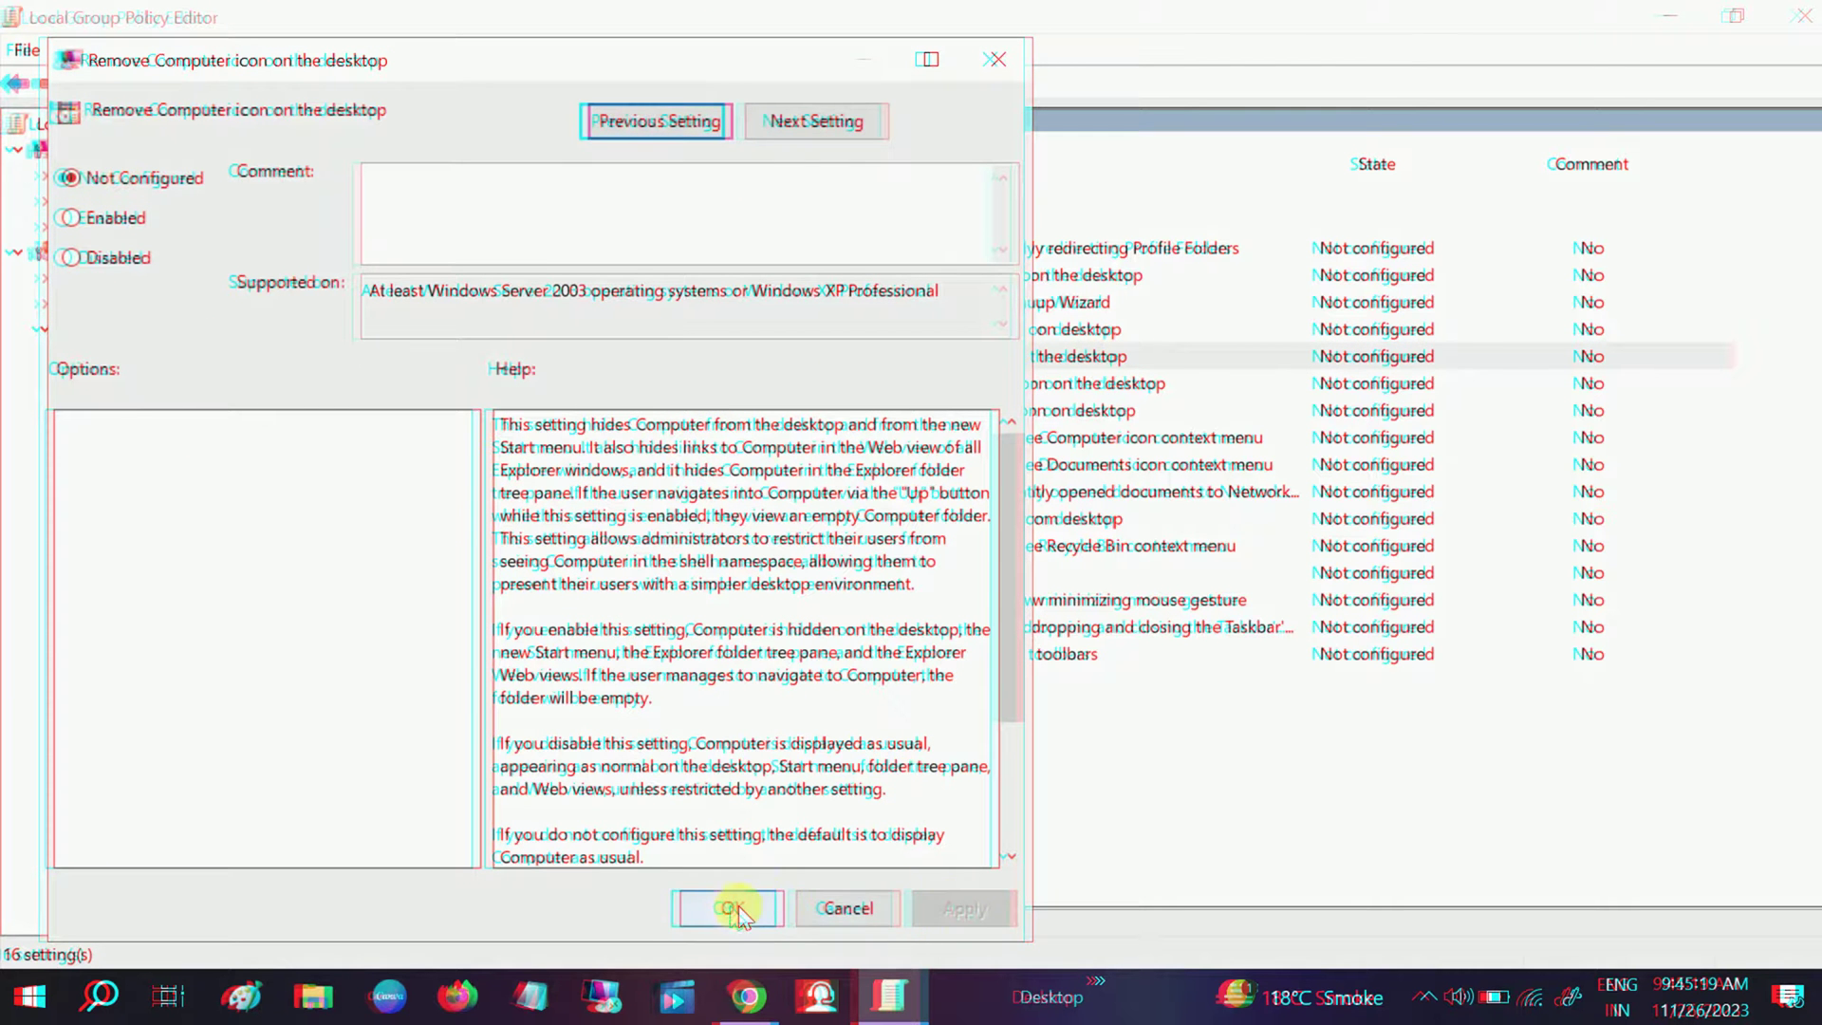
{"action": "left_click", "coordinate": [728, 909]}
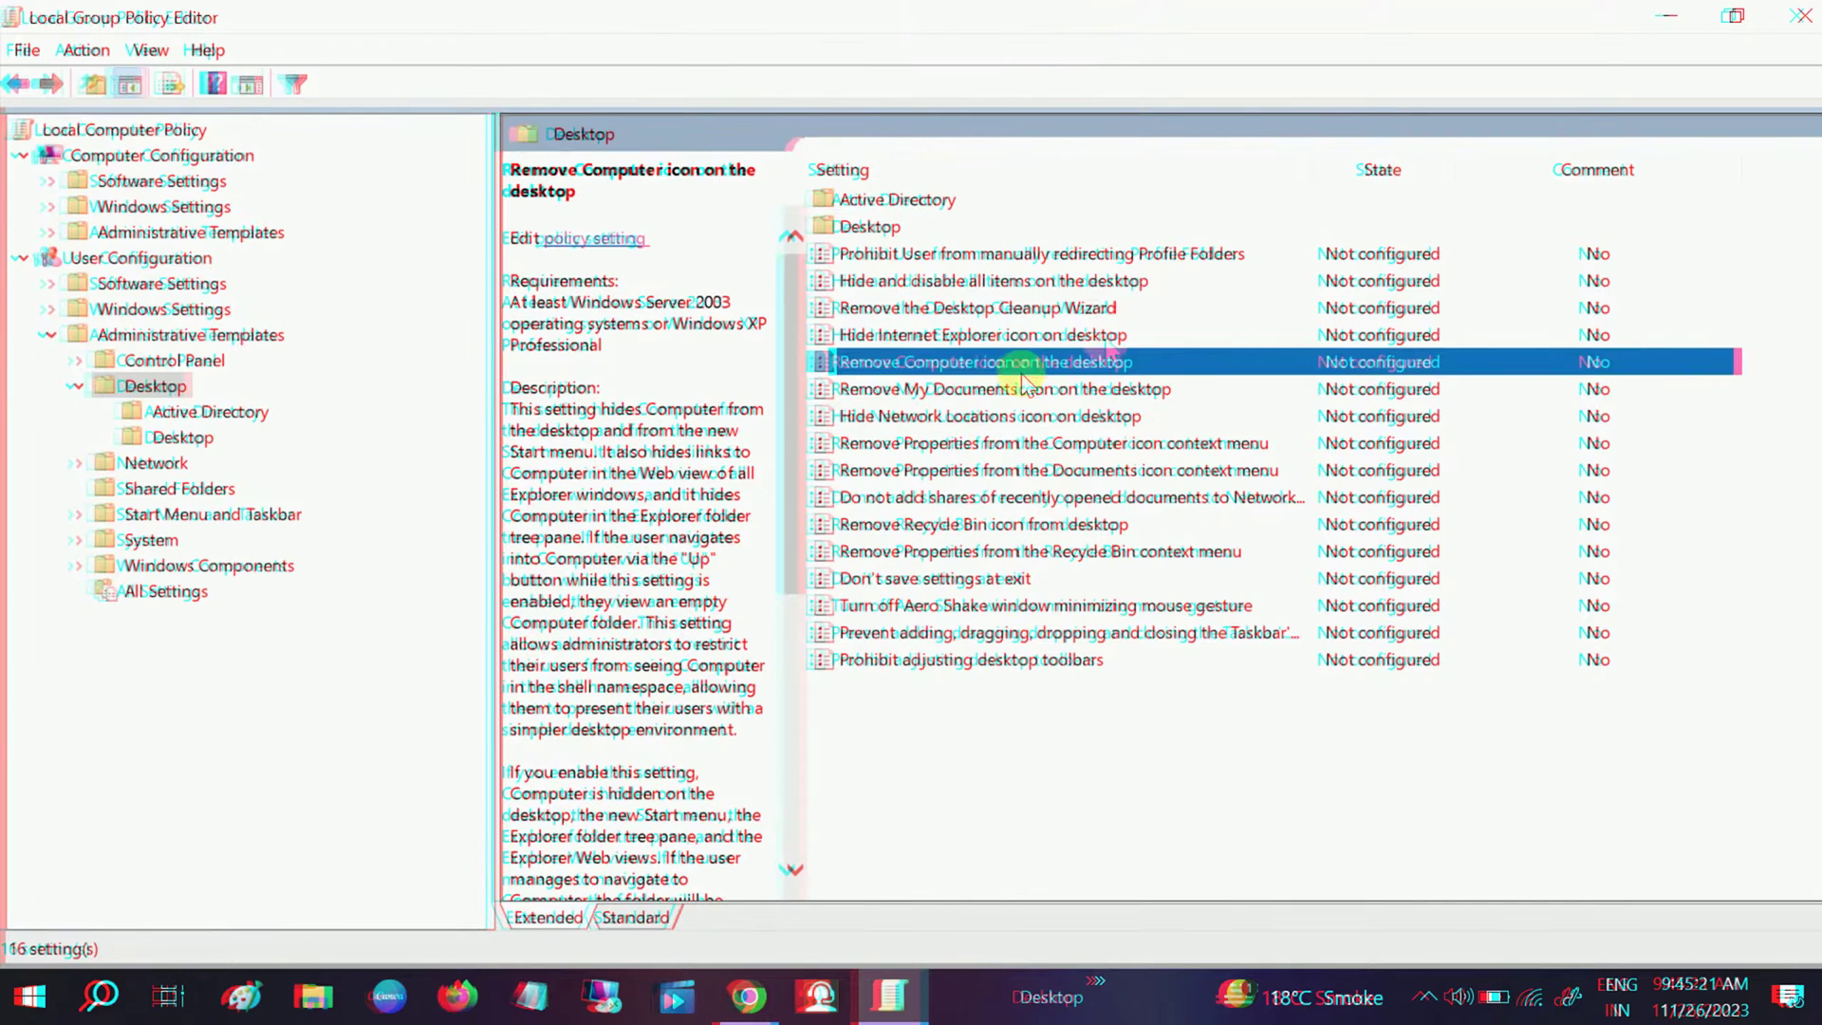
{"action": "left_click", "coordinate": [1797, 16]}
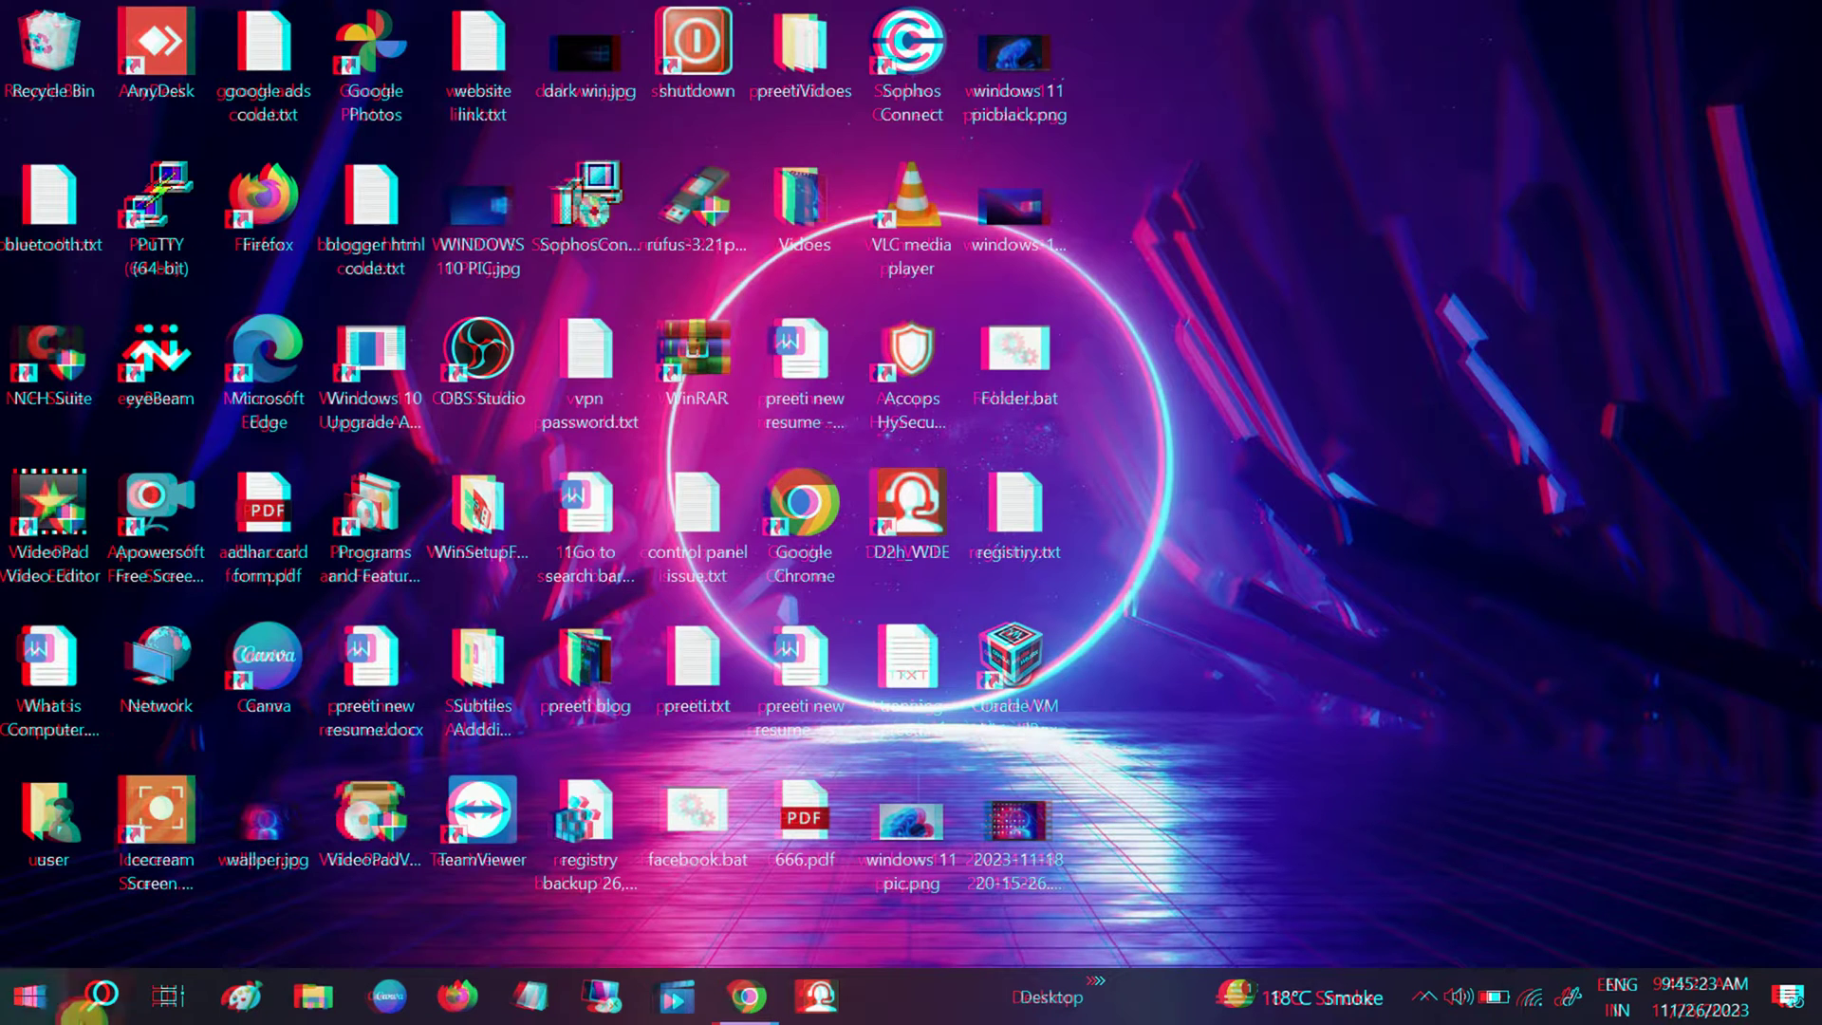
Step: Search 'cmd' and run Command Prompt as administrator, confirming the elevation prompt
{"action": "left_click", "coordinate": [90, 1008]}
{"action": "type", "text": "cmd"}
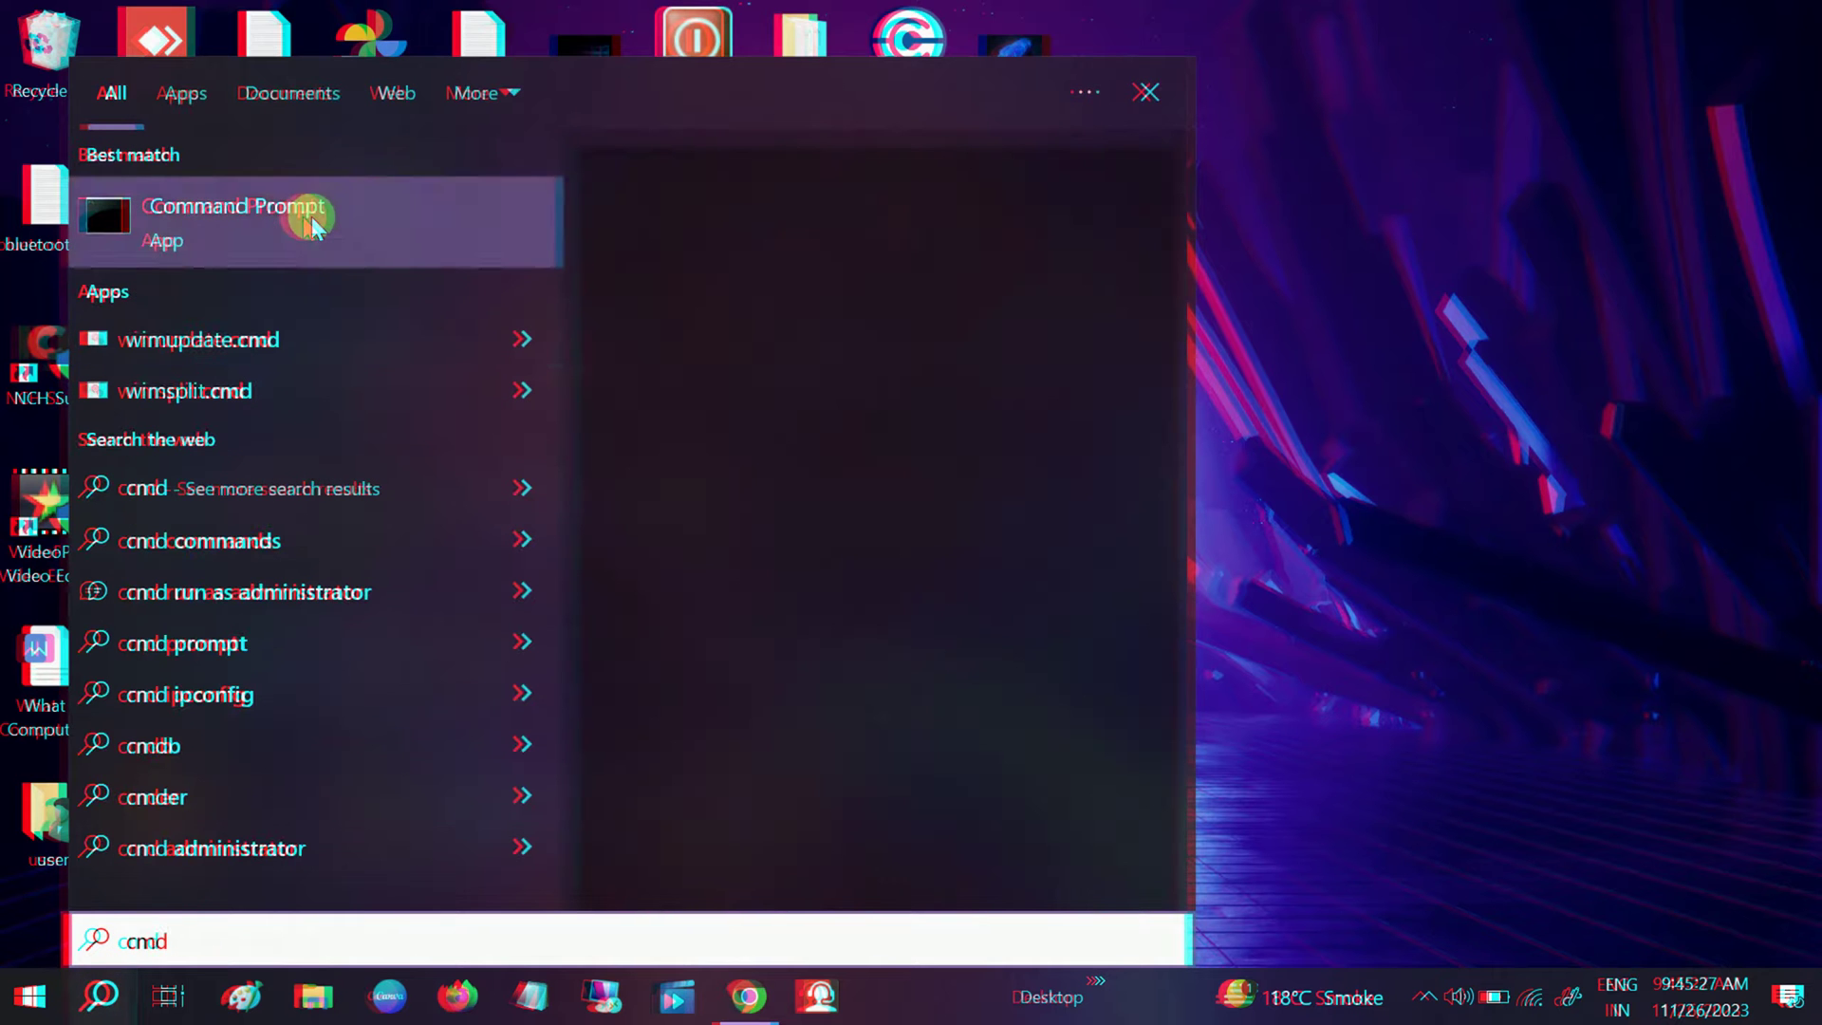
{"action": "right_click", "coordinate": [312, 222]}
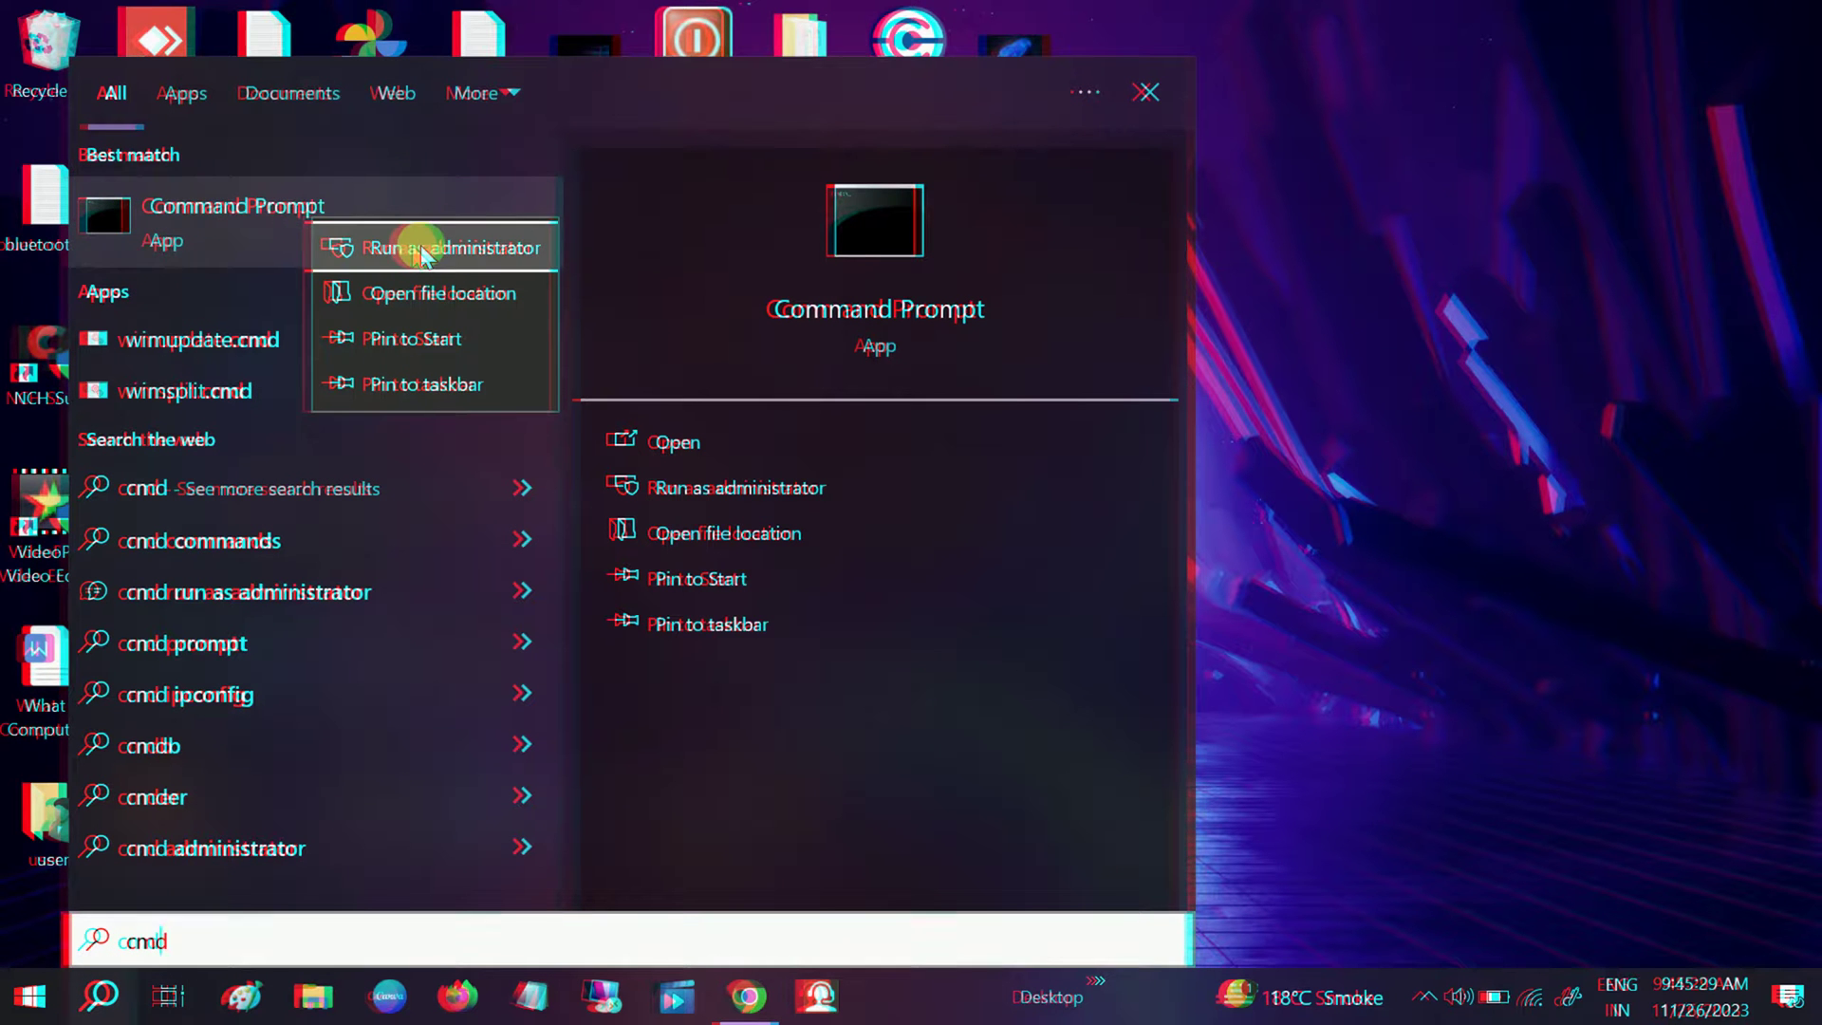
{"action": "left_click", "coordinate": [603, 286]}
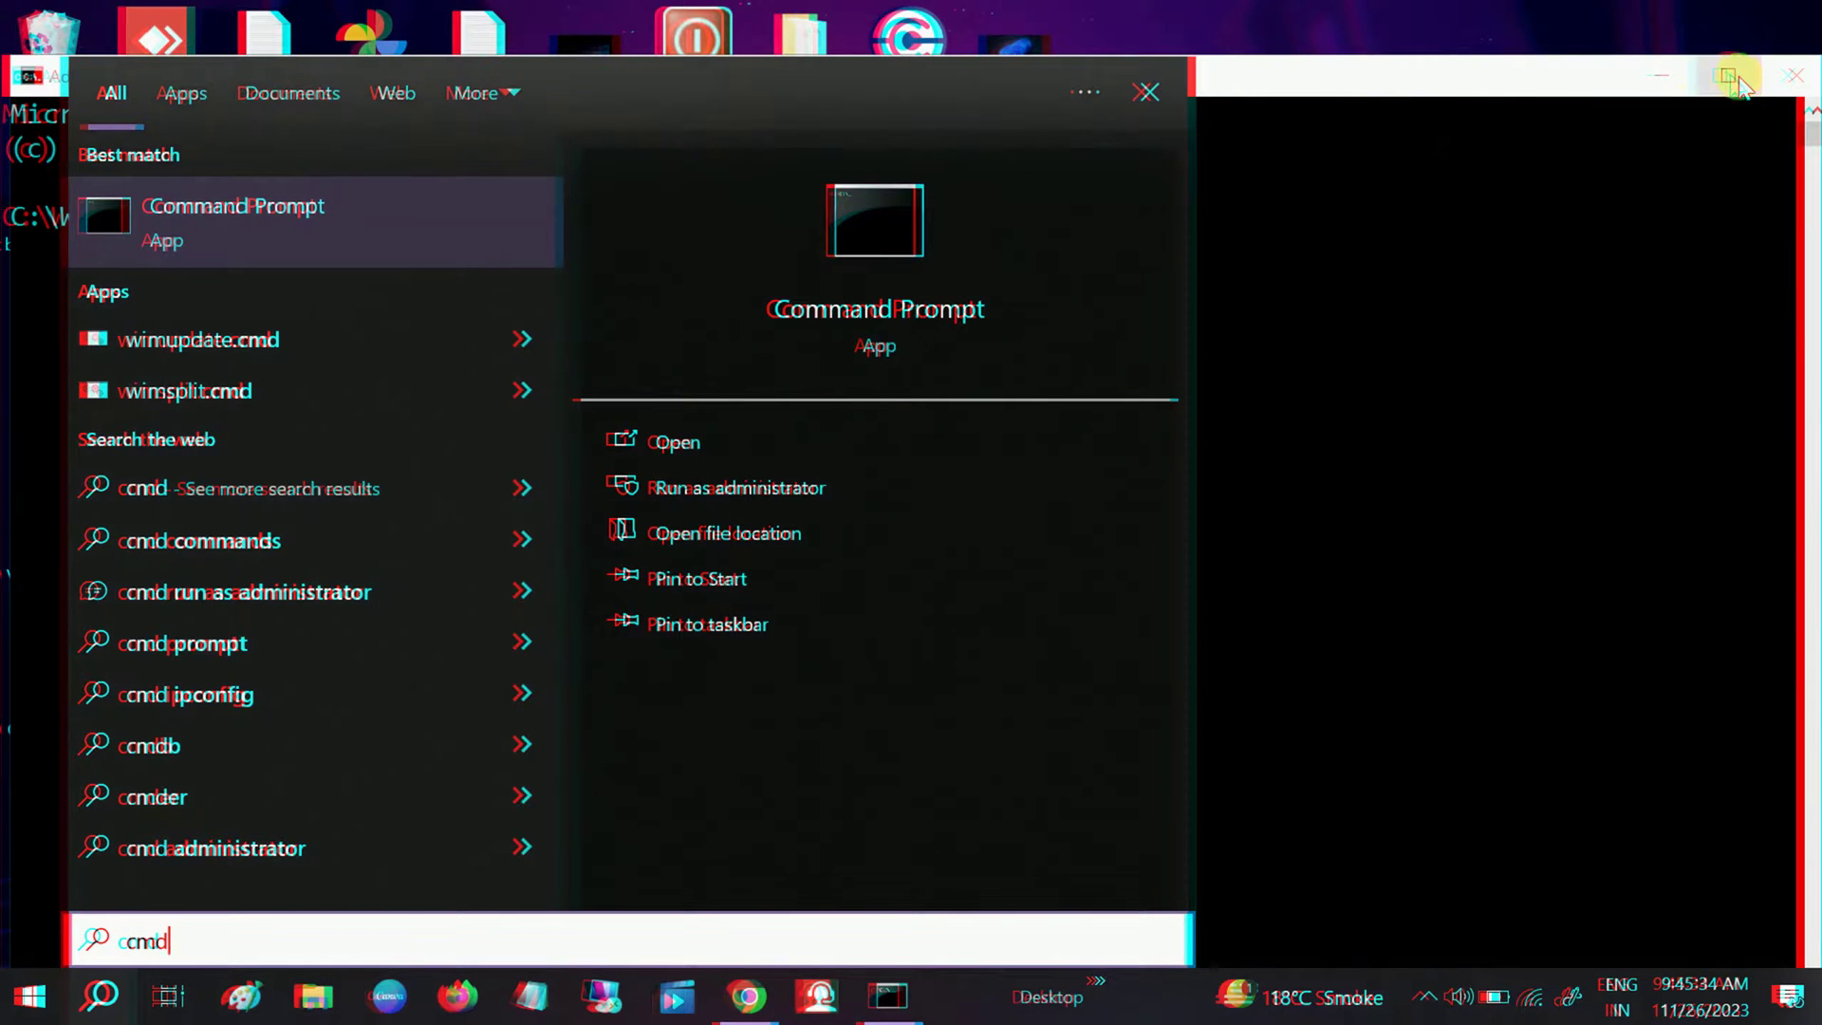
{"action": "left_click", "coordinate": [1729, 76]}
{"action": "left_click", "coordinate": [199, 370]}
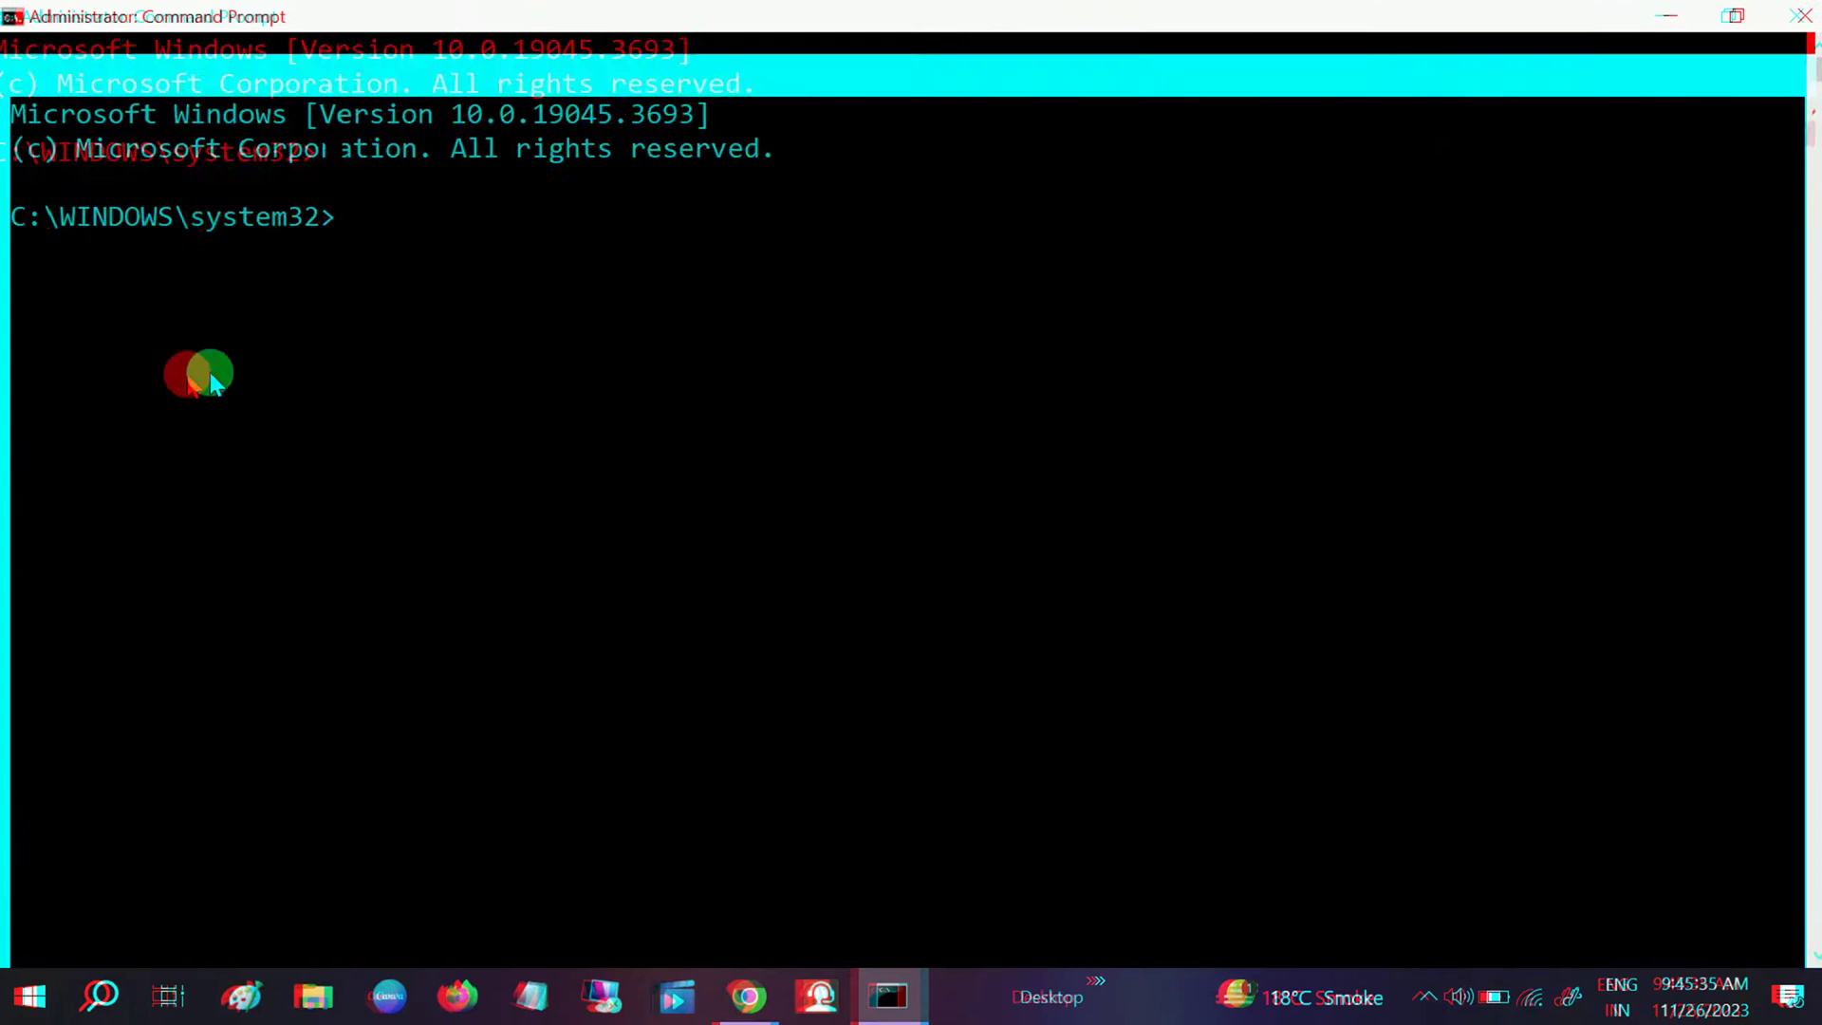
Step: Run gpupdate /force until Computer and User Policy updates complete, then open File Explorer
{"action": "type", "text": "gpupdate "}
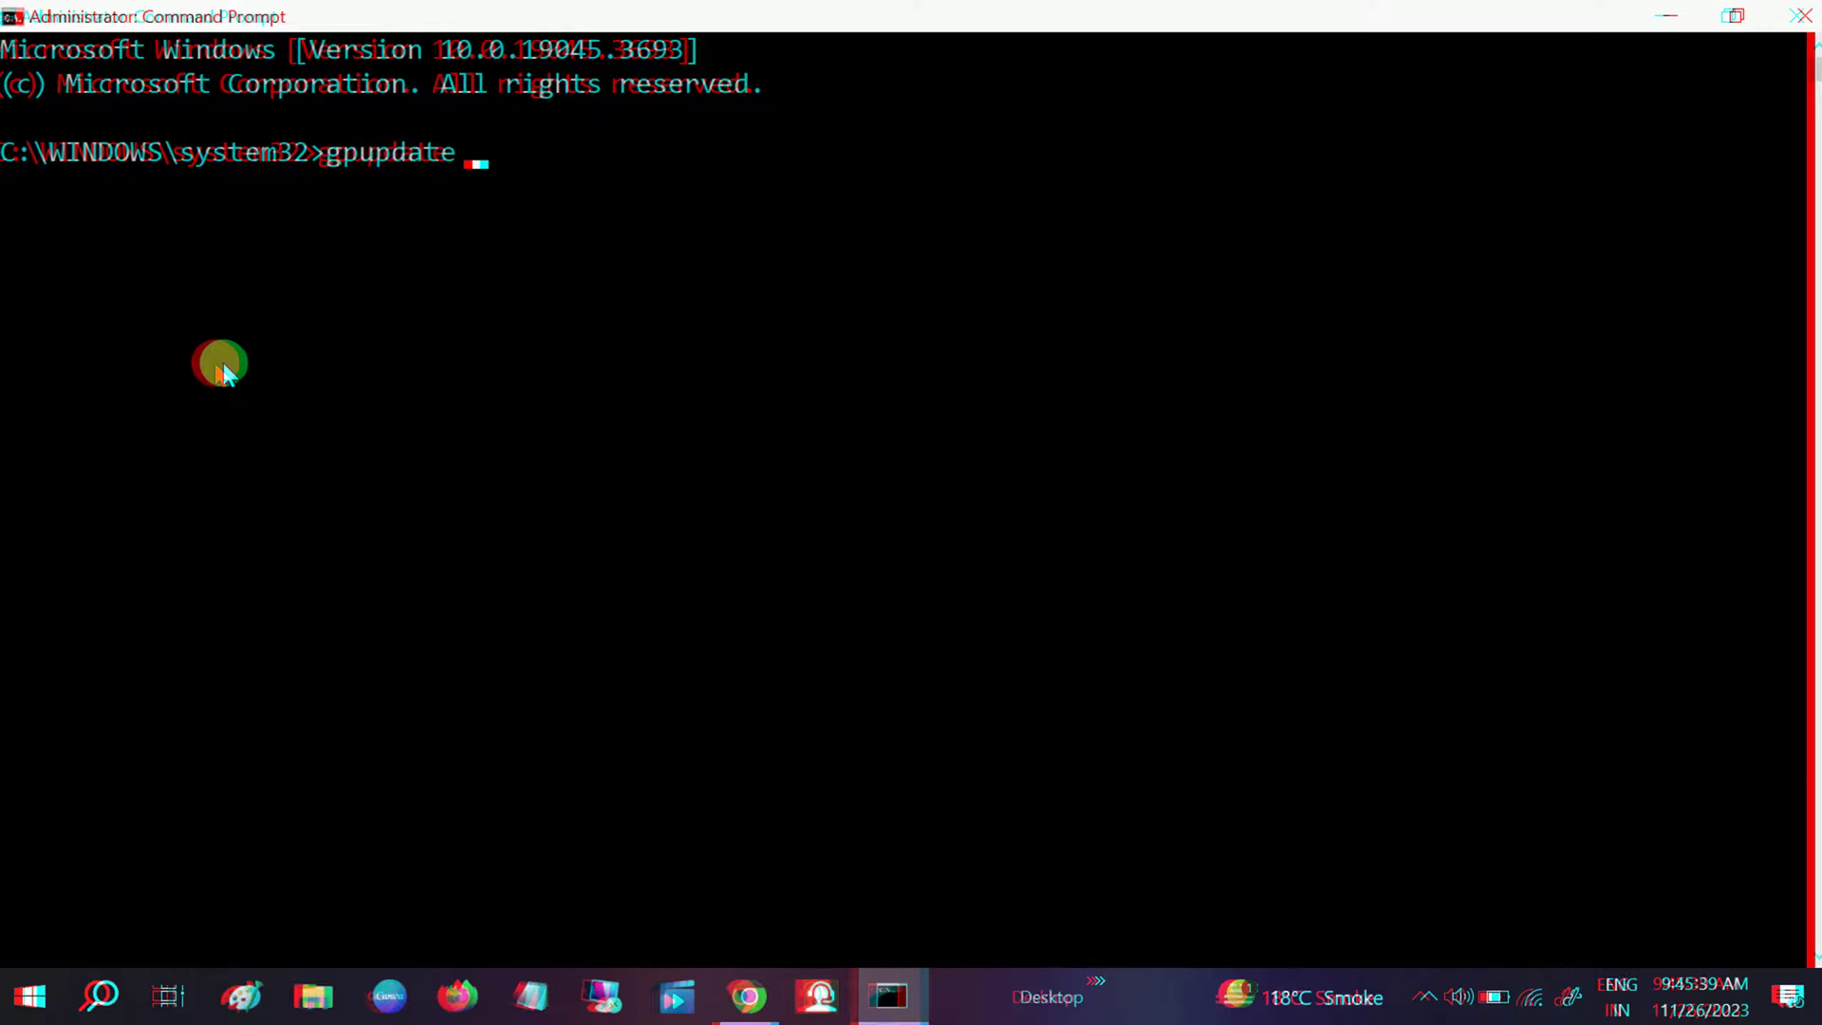
{"action": "type", "text": "/forc"}
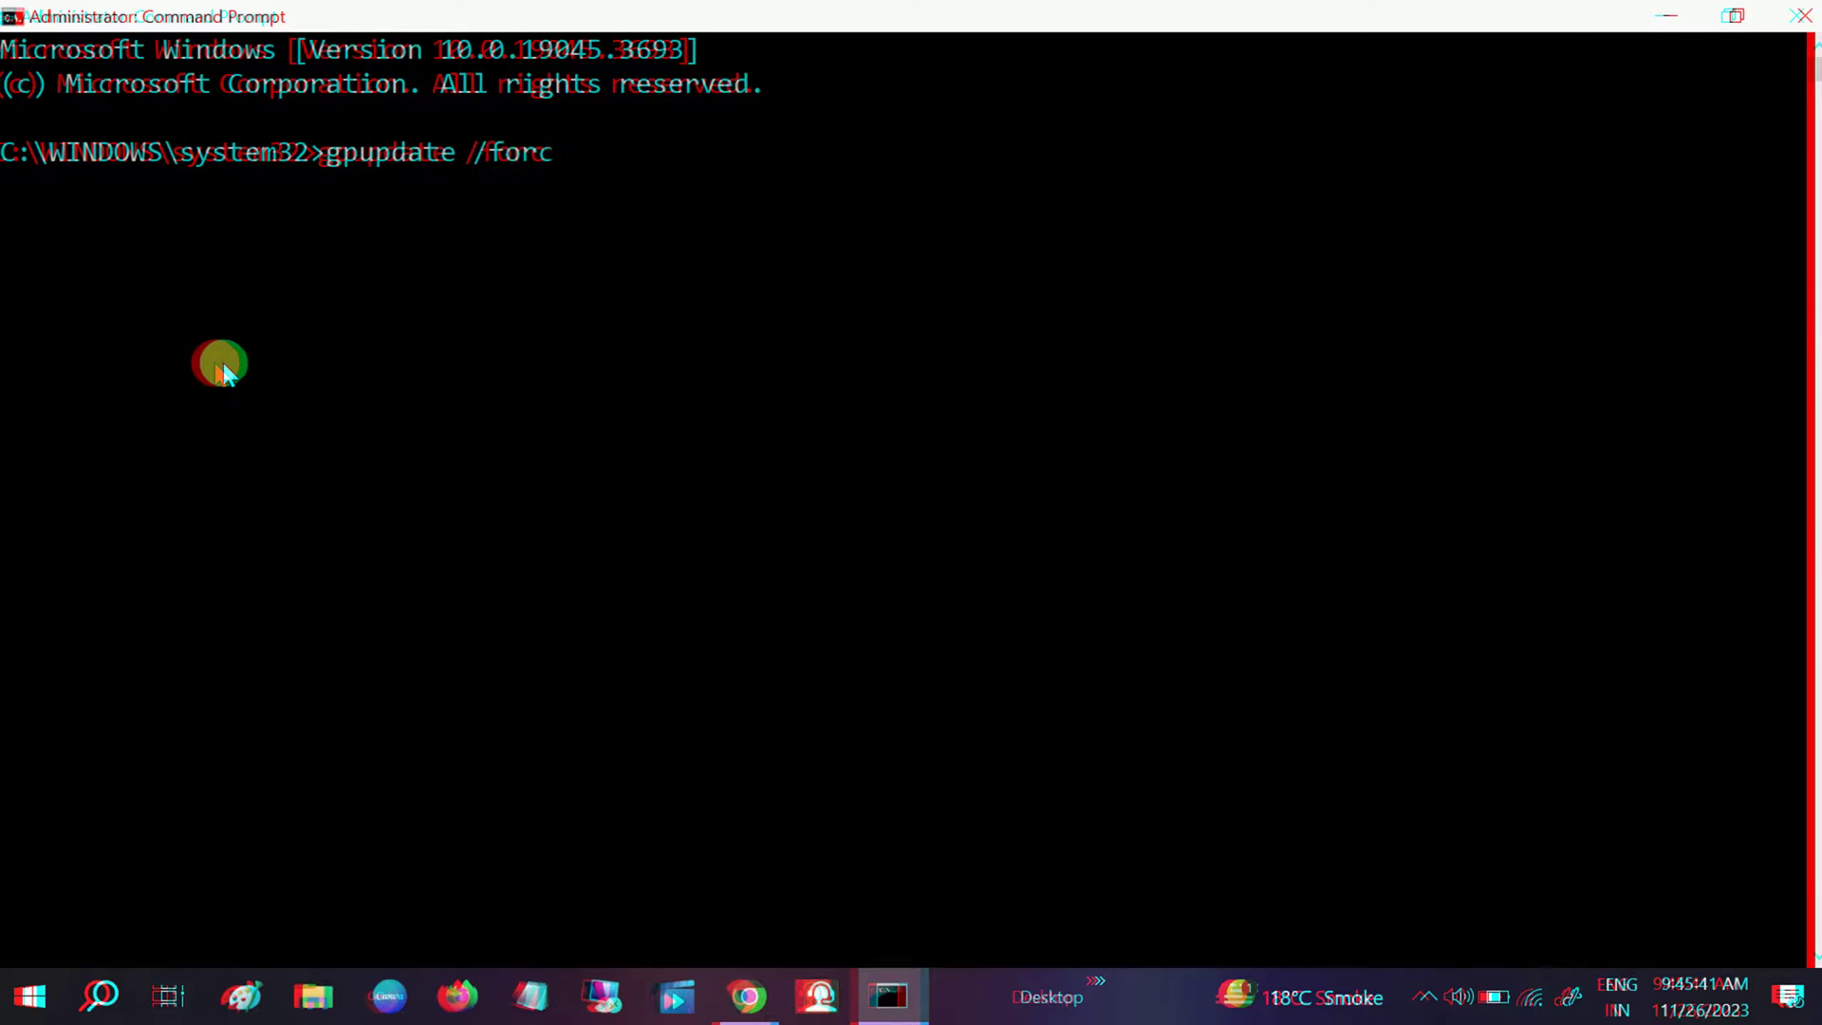
{"action": "type", "text": "e"}
{"action": "key", "text": "Return"}
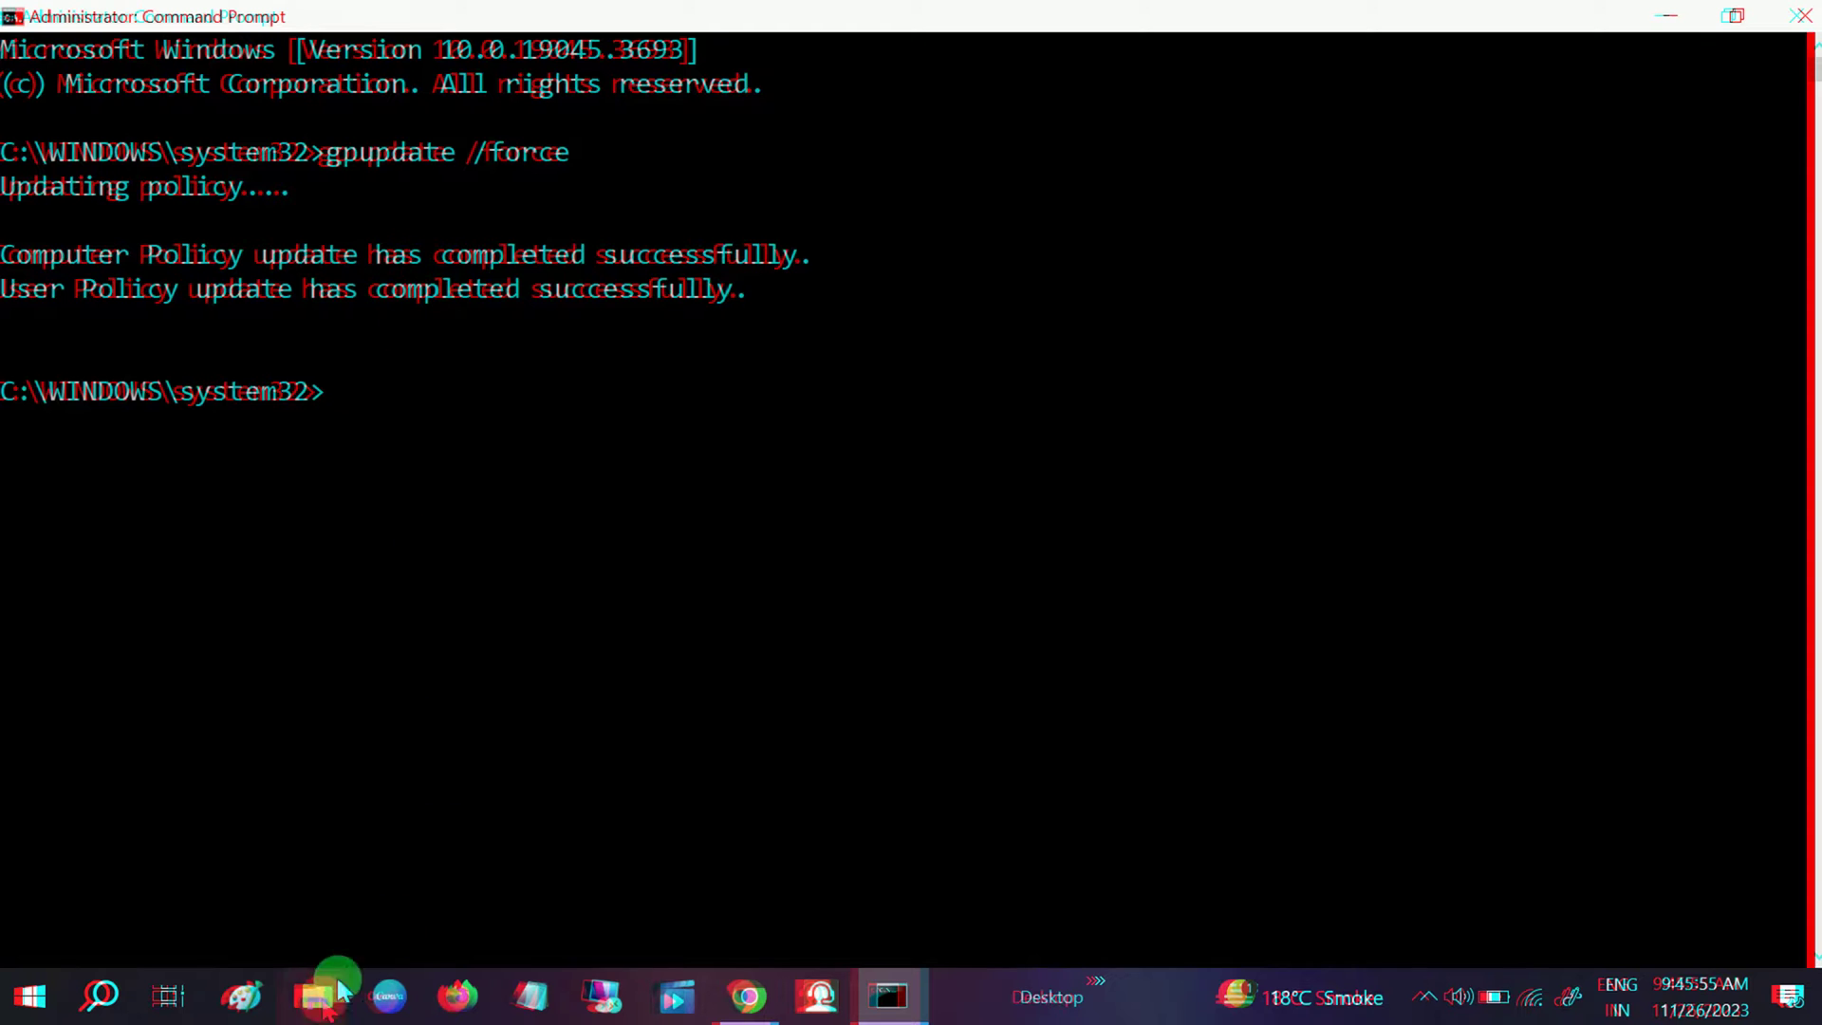
{"action": "left_click", "coordinate": [319, 1014]}
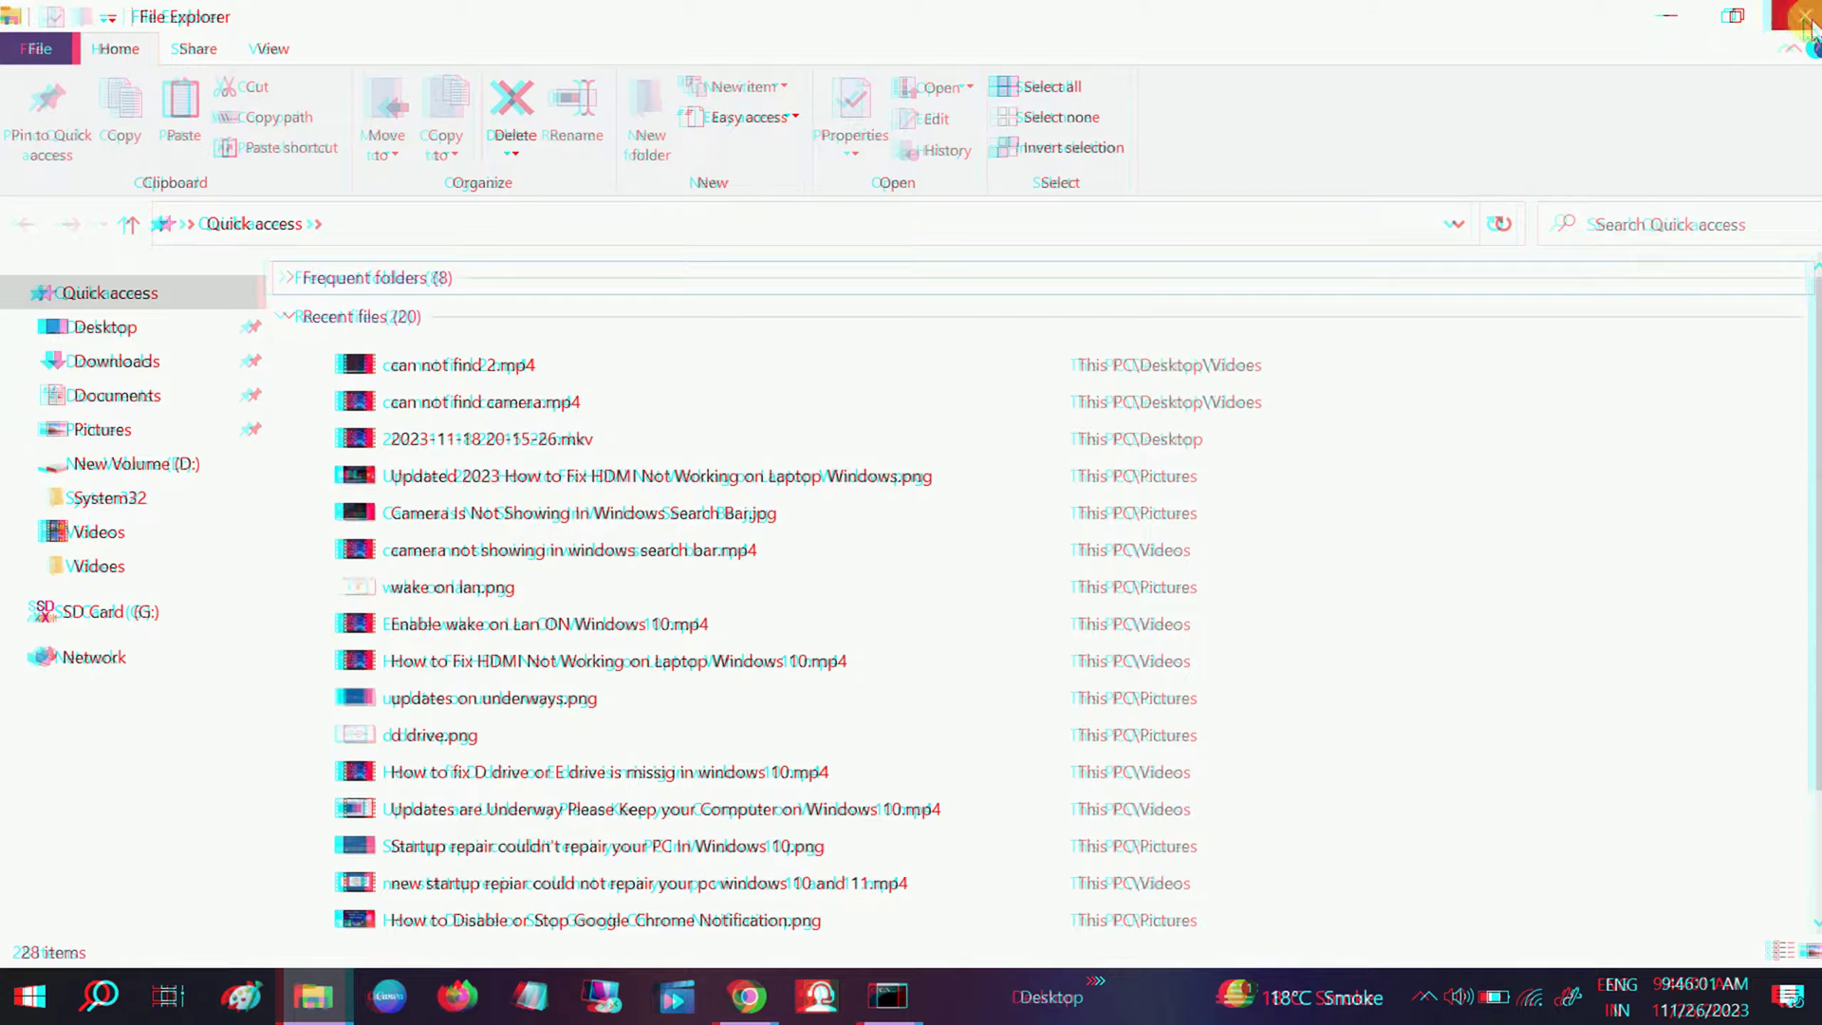
Step: Turn Show all folders on and back off in the navigation pane, then close File Explorer
{"action": "left_click", "coordinate": [275, 51]}
{"action": "left_click", "coordinate": [45, 142]}
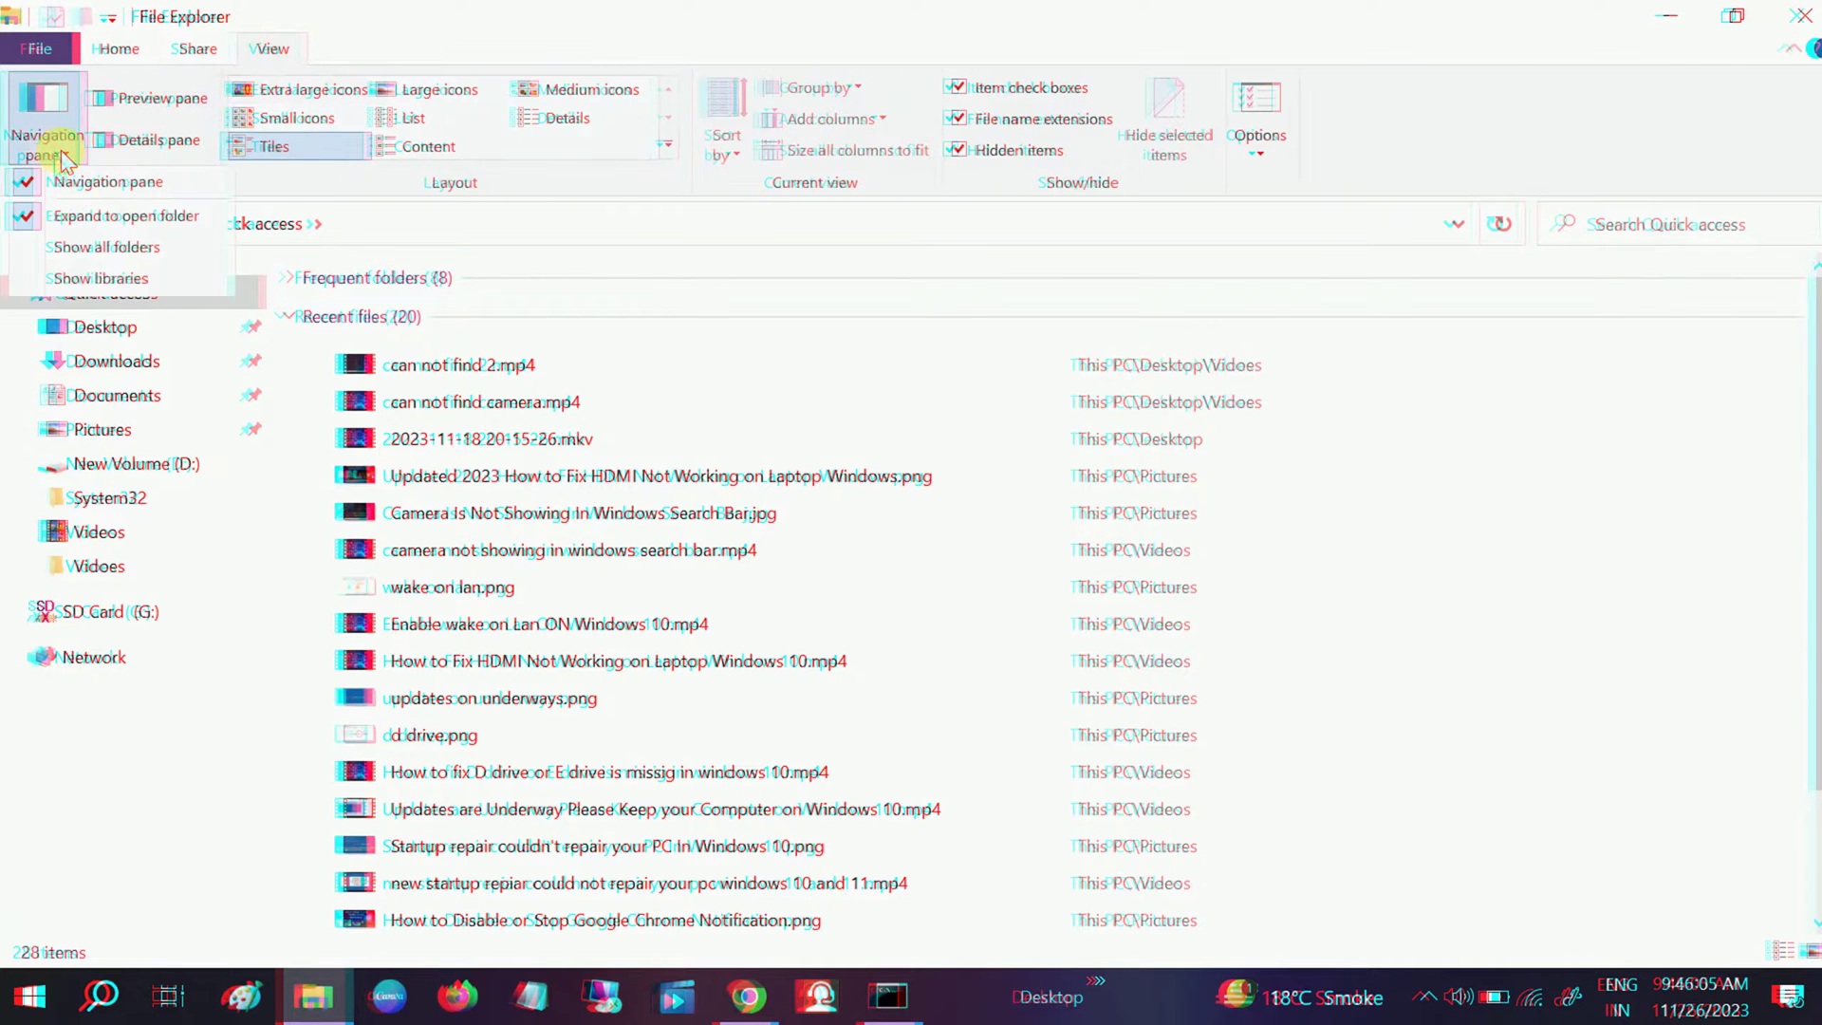
{"action": "left_click", "coordinate": [80, 249]}
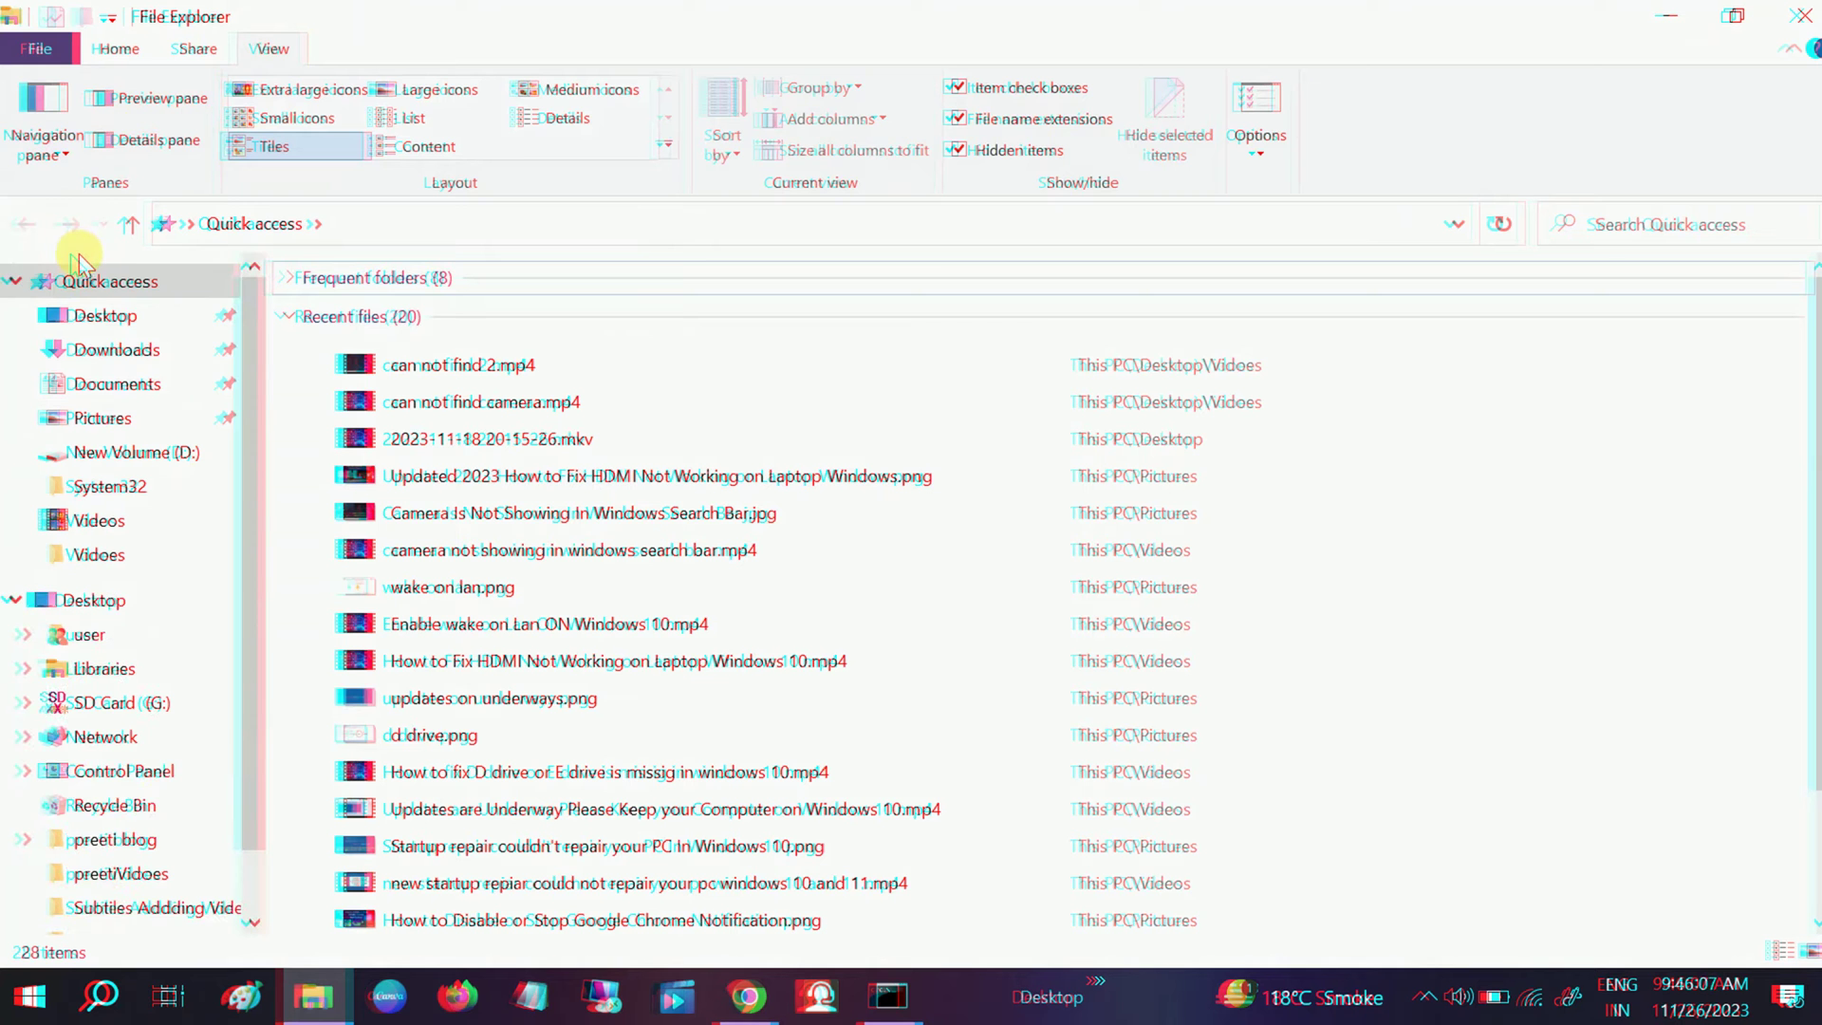
{"action": "left_click", "coordinate": [47, 142]}
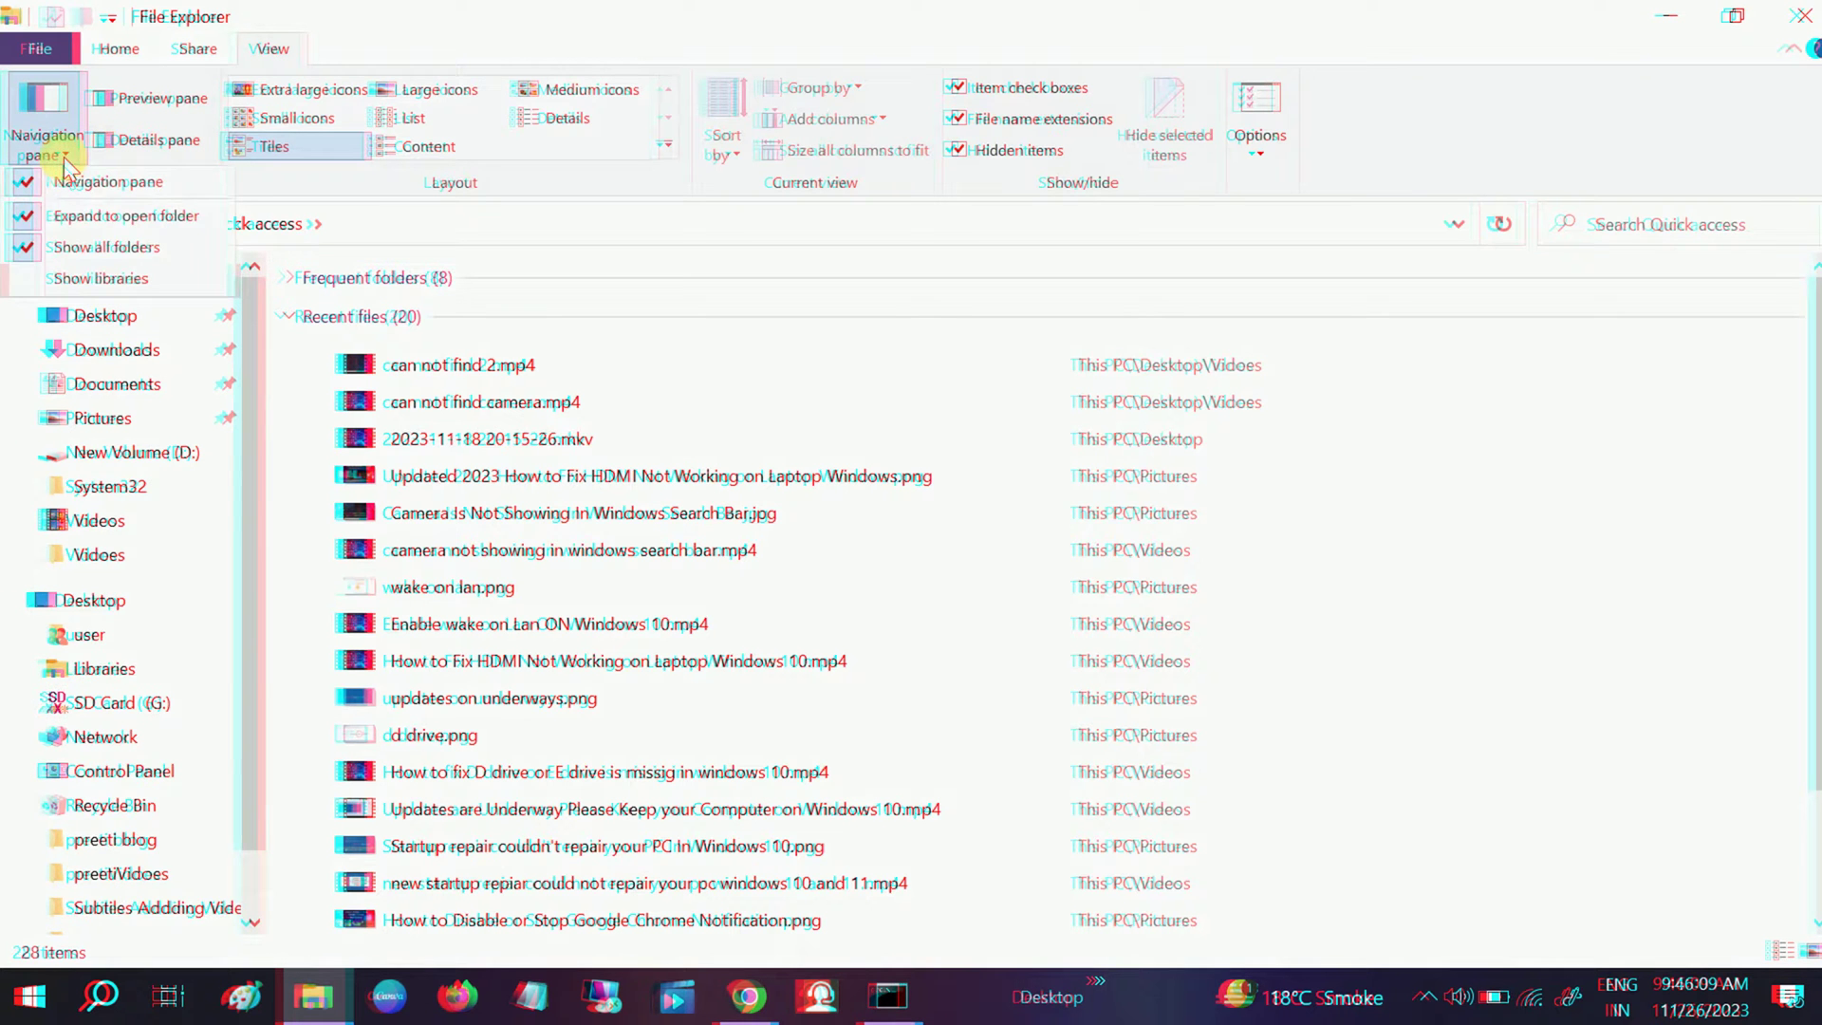
{"action": "left_click", "coordinate": [75, 249]}
{"action": "left_click", "coordinate": [1801, 16]}
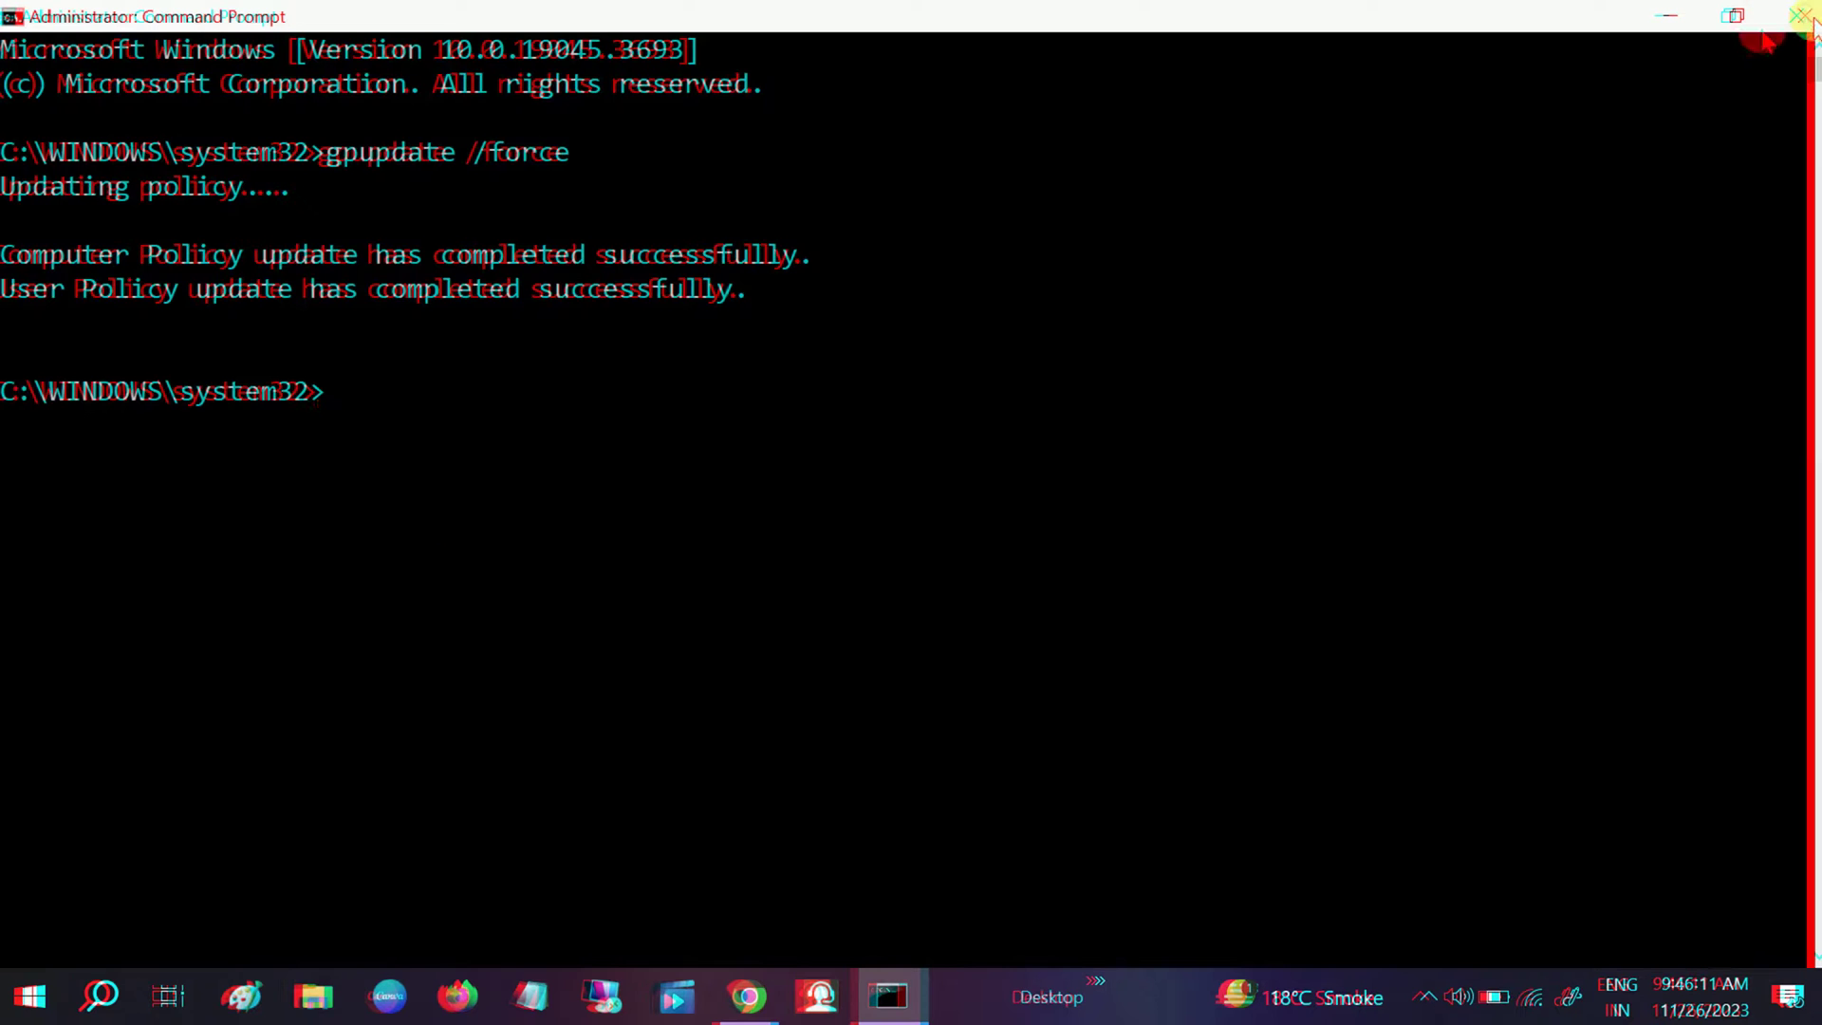
Step: Rerun gpupdate /force from command history, minimize Command Prompt, and open the desktop's context menu
{"action": "key", "text": "Up"}
{"action": "key", "text": "Return"}
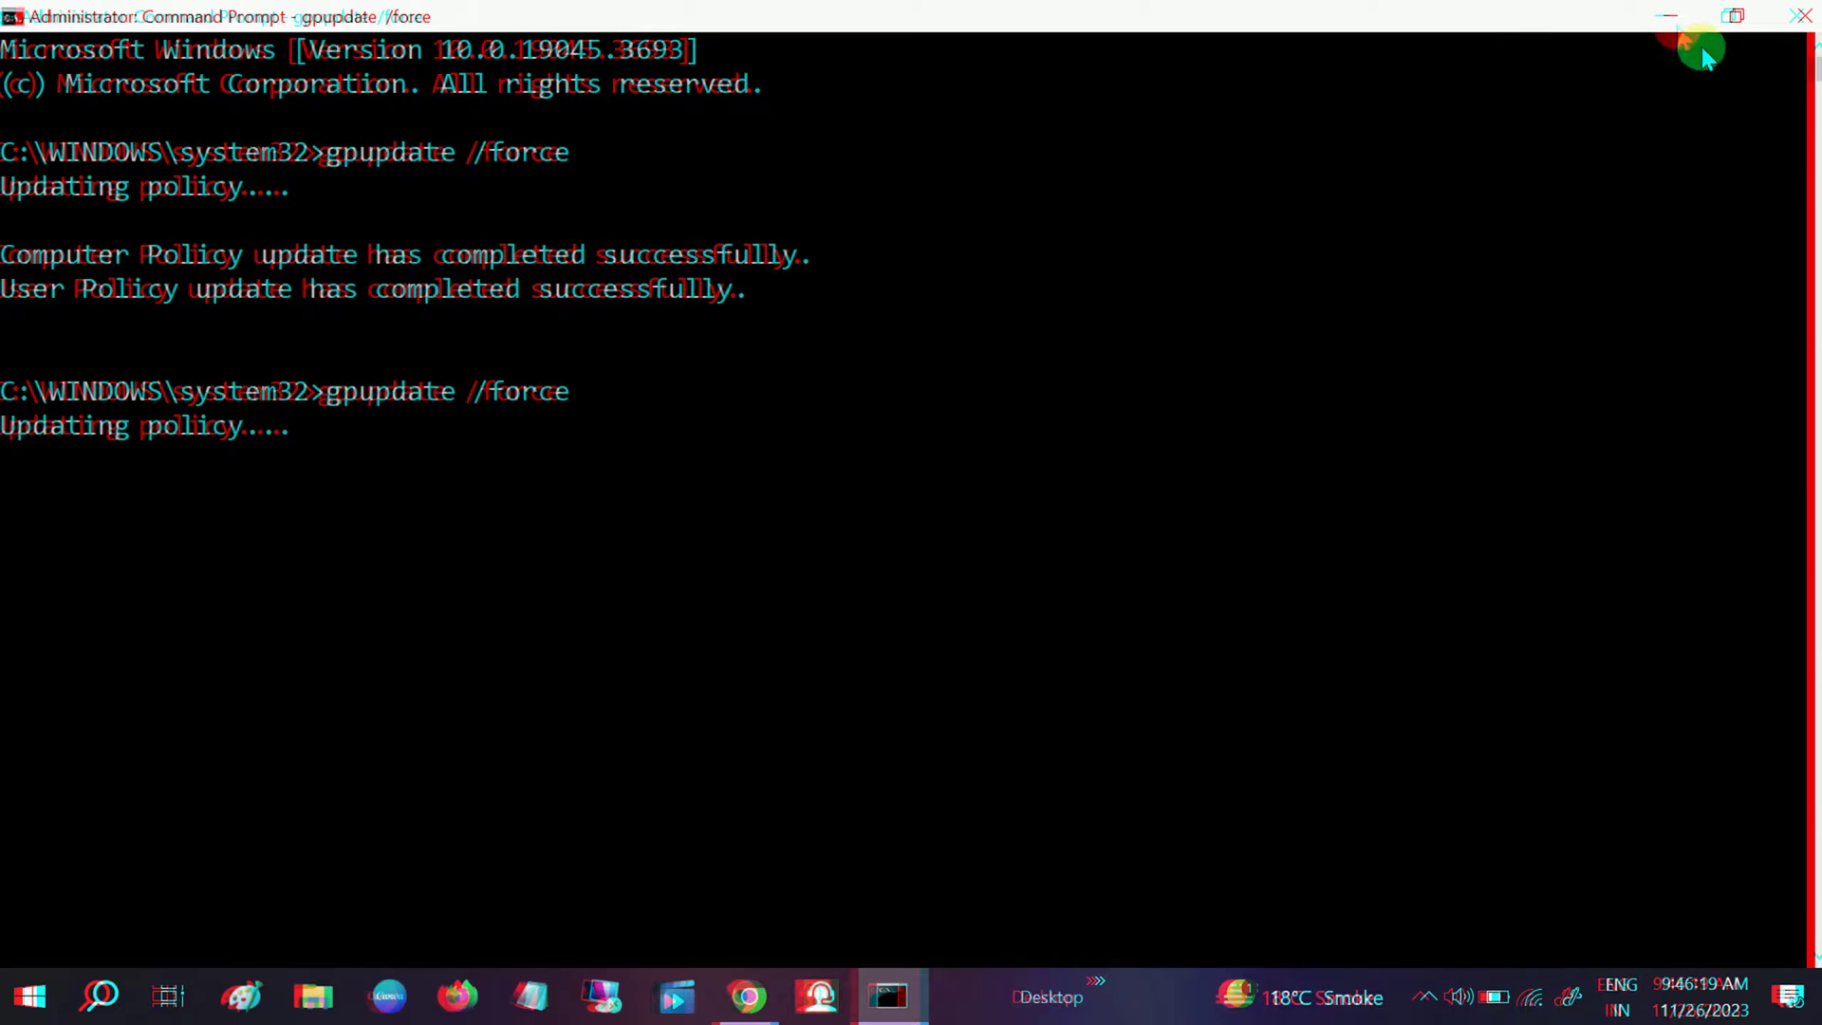
{"action": "left_click", "coordinate": [1667, 16]}
{"action": "right_click", "coordinate": [1549, 112]}
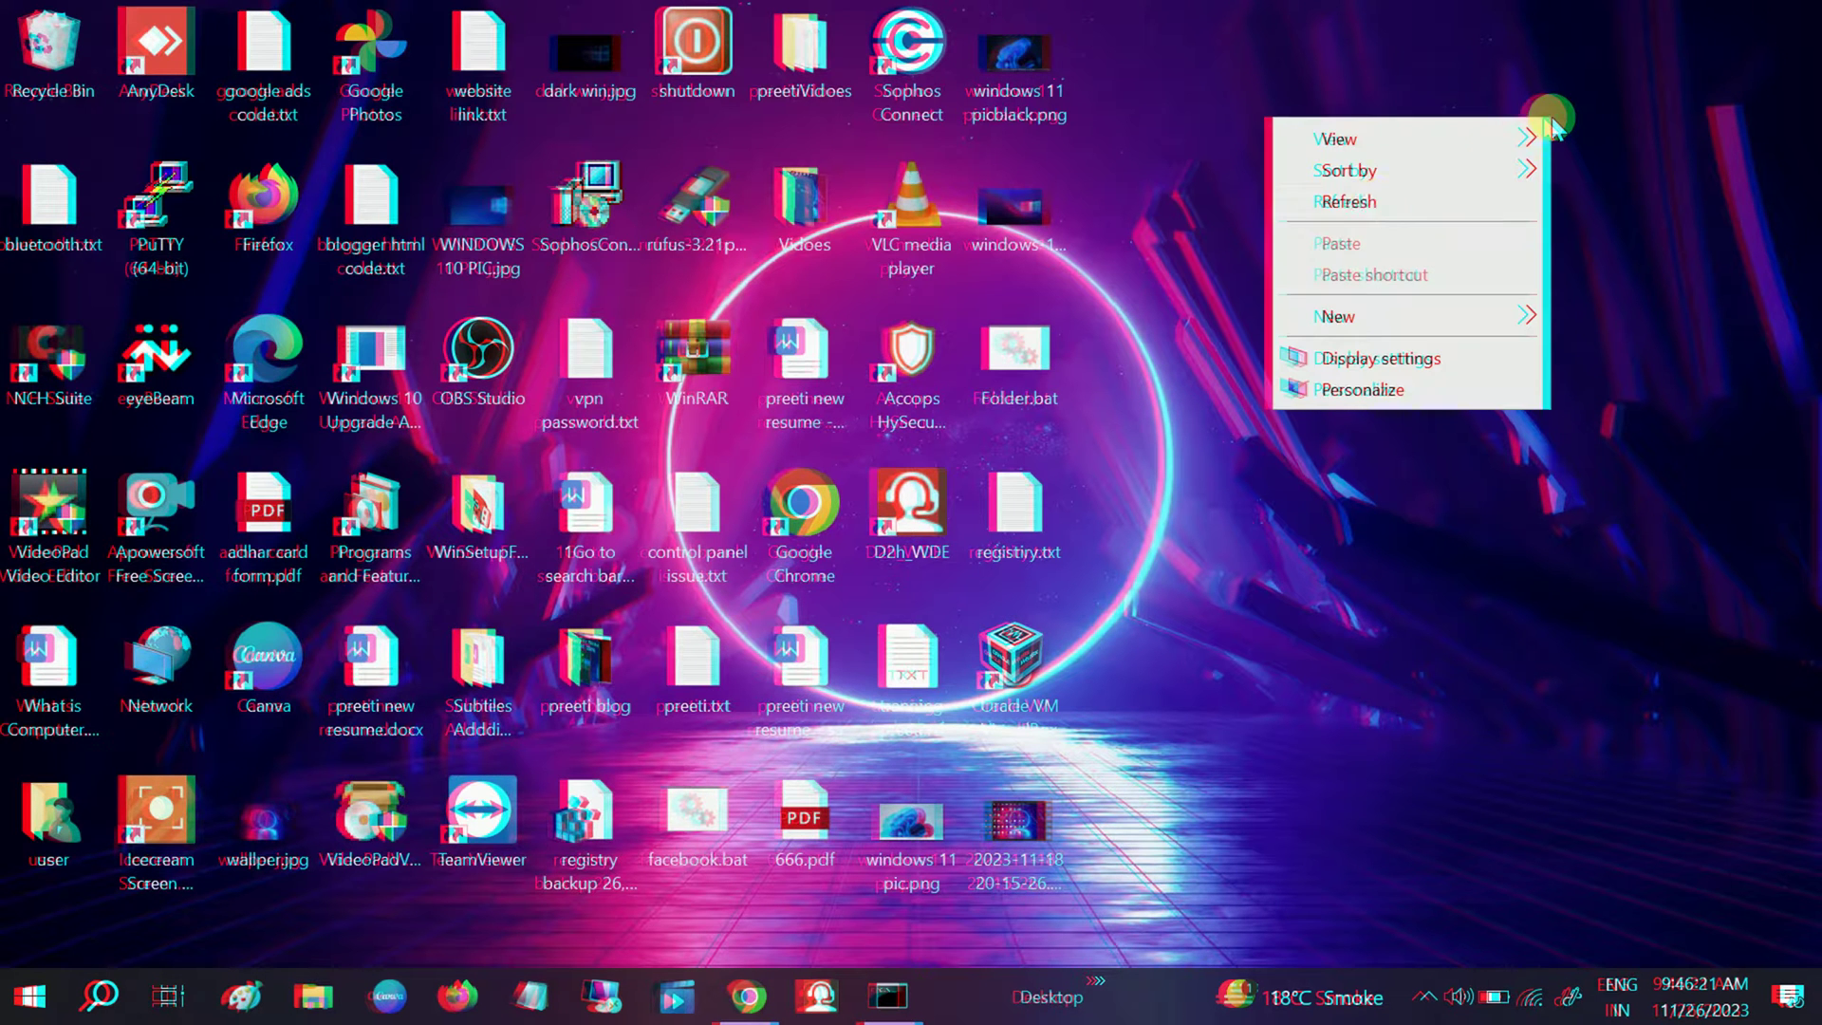
Step: Refresh the desktop and go to the Themes page in Personalization settings
{"action": "left_click", "coordinate": [1376, 196]}
{"action": "right_click", "coordinate": [1346, 106]}
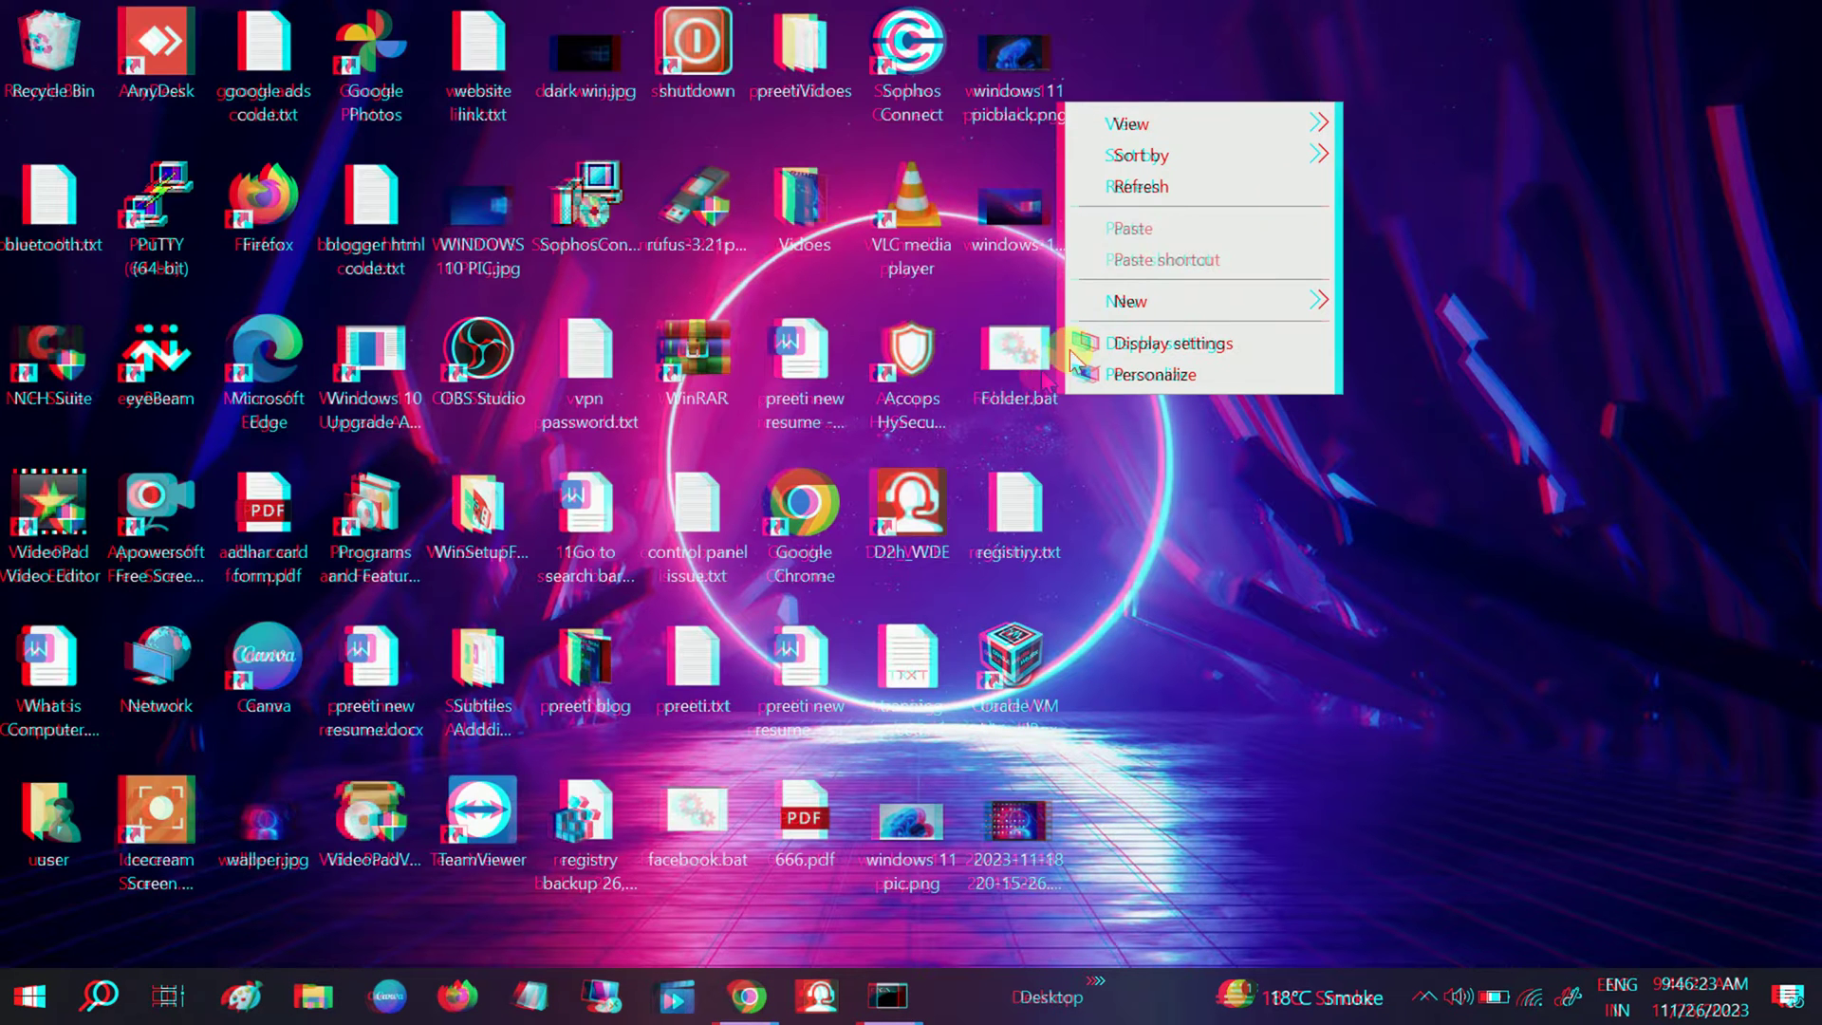
{"action": "left_click", "coordinate": [1145, 387]}
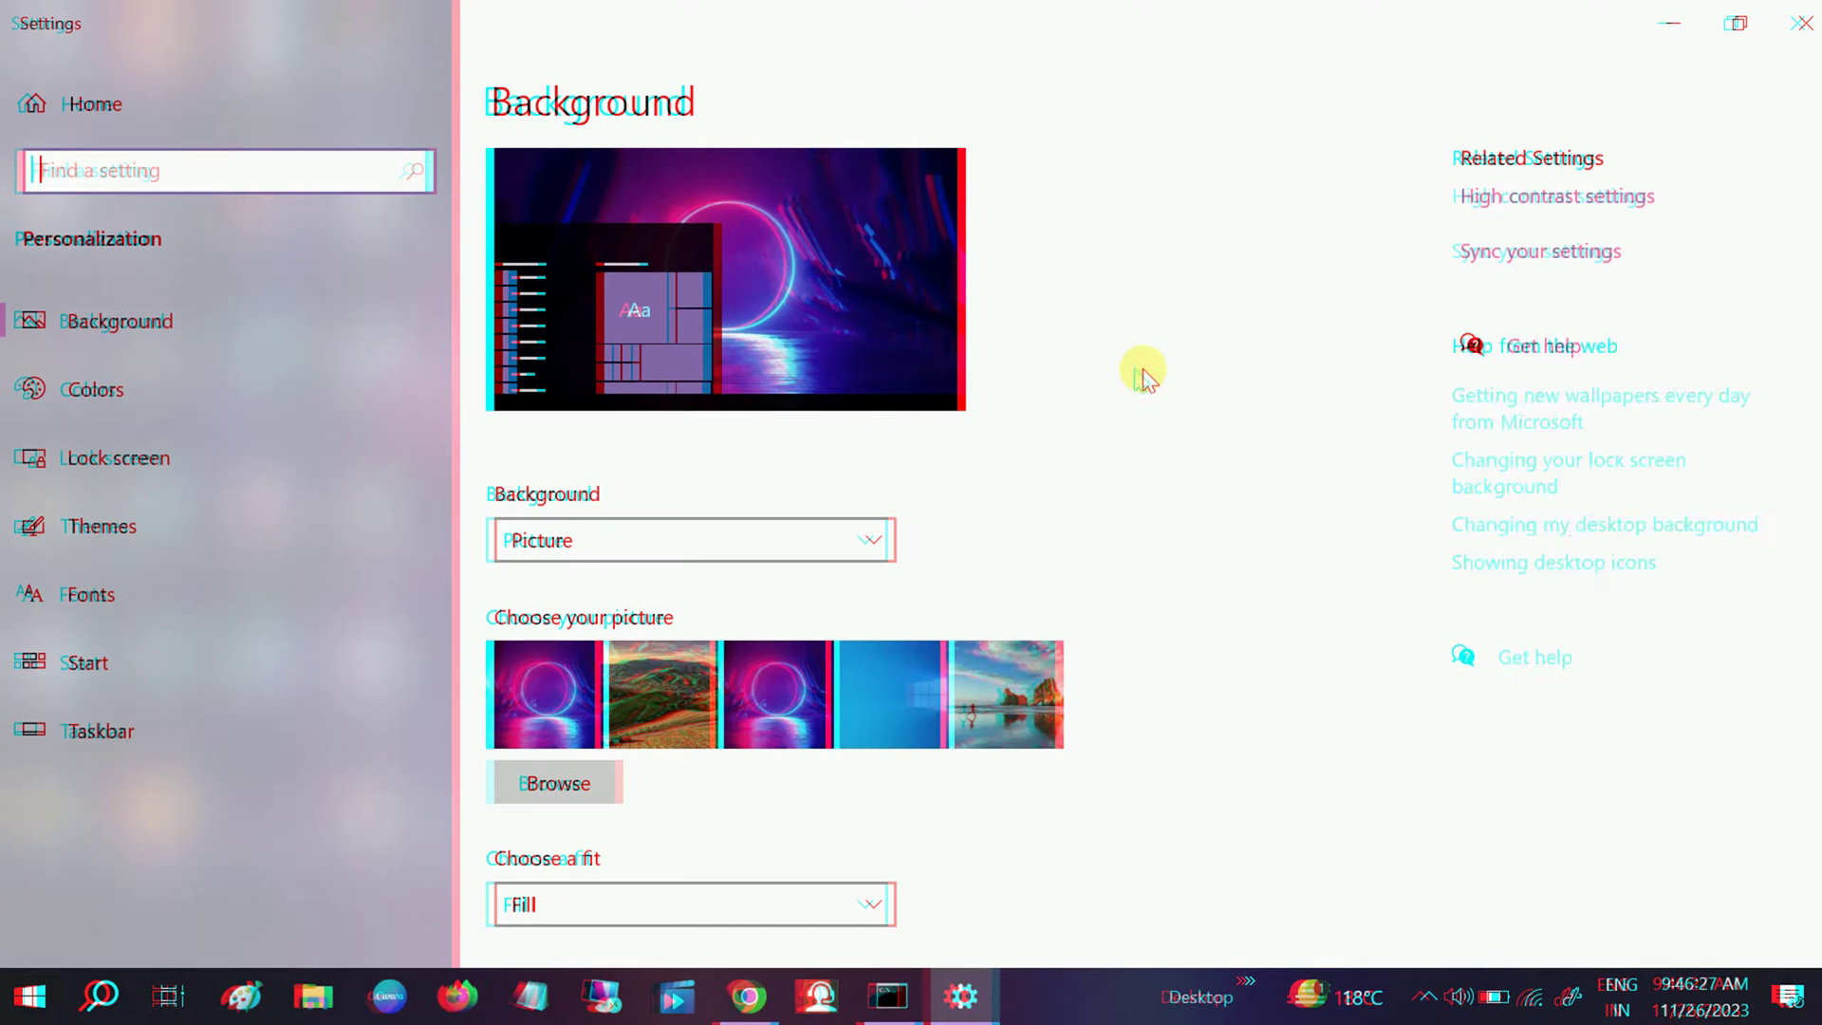
{"action": "scroll", "coordinate": [1415, 356], "scroll_direction": "down", "scroll_amount": 2}
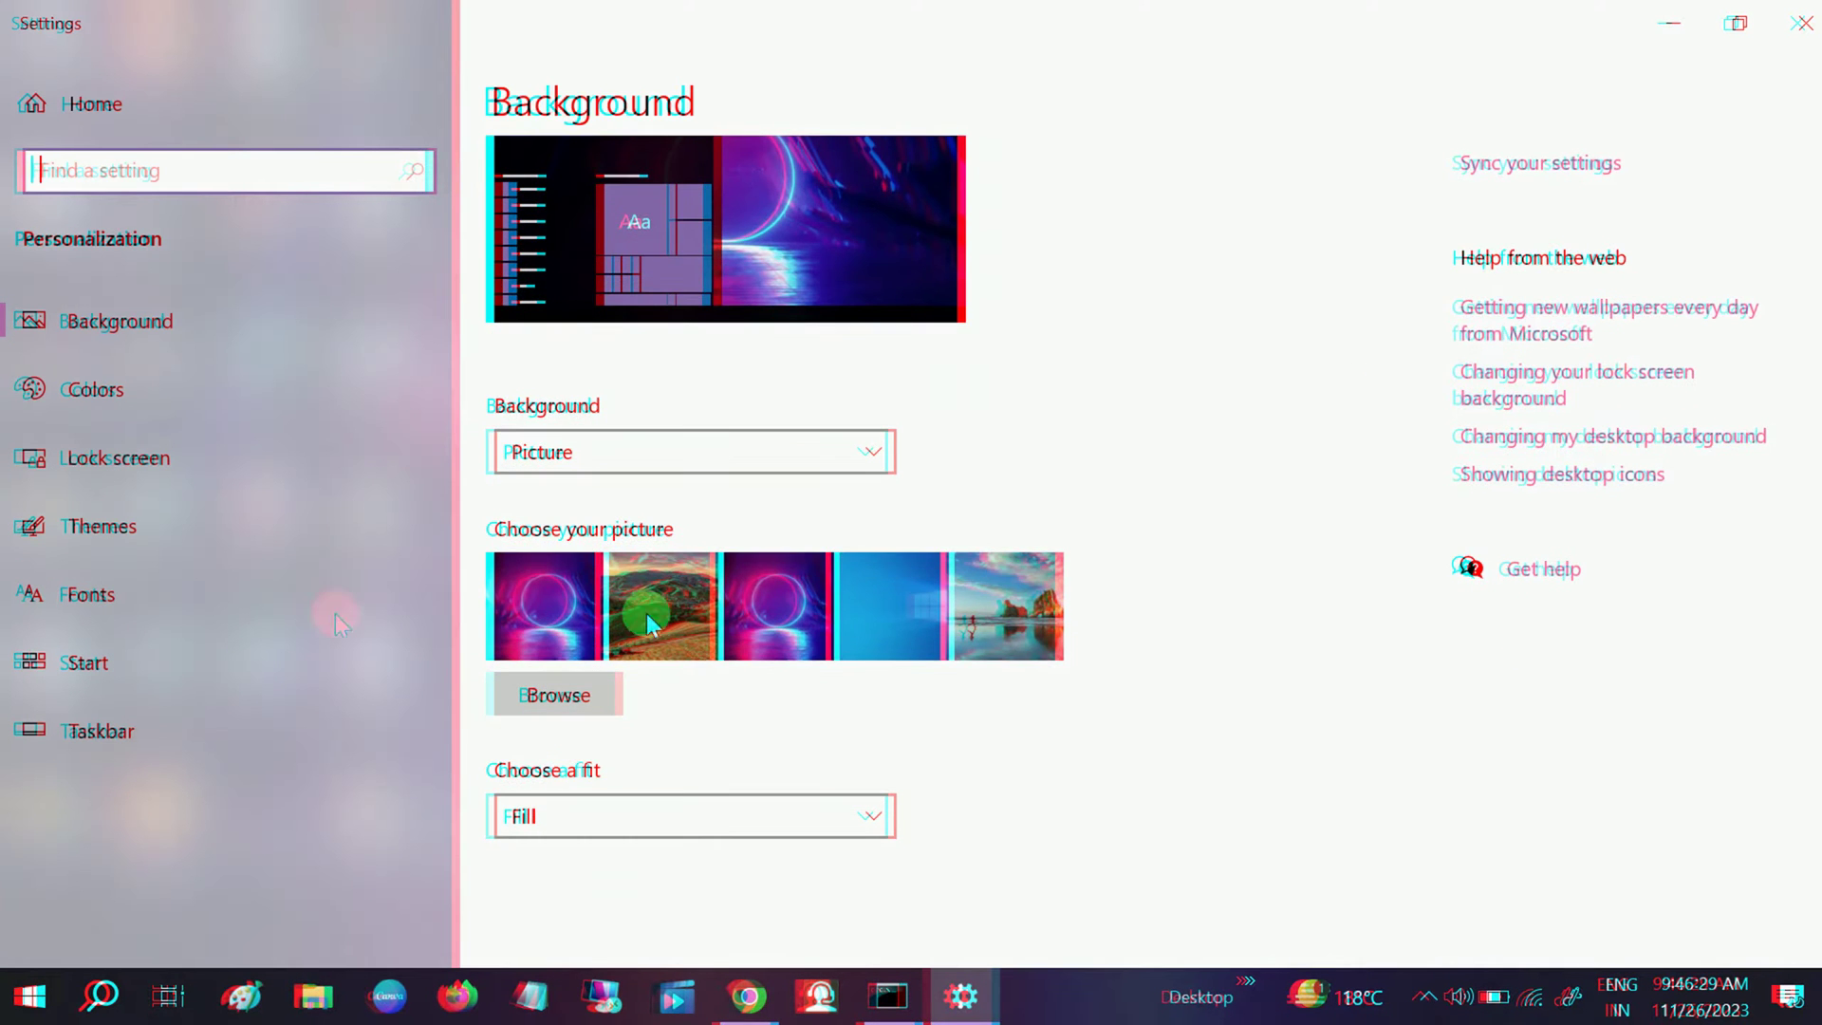
{"action": "left_click", "coordinate": [43, 534]}
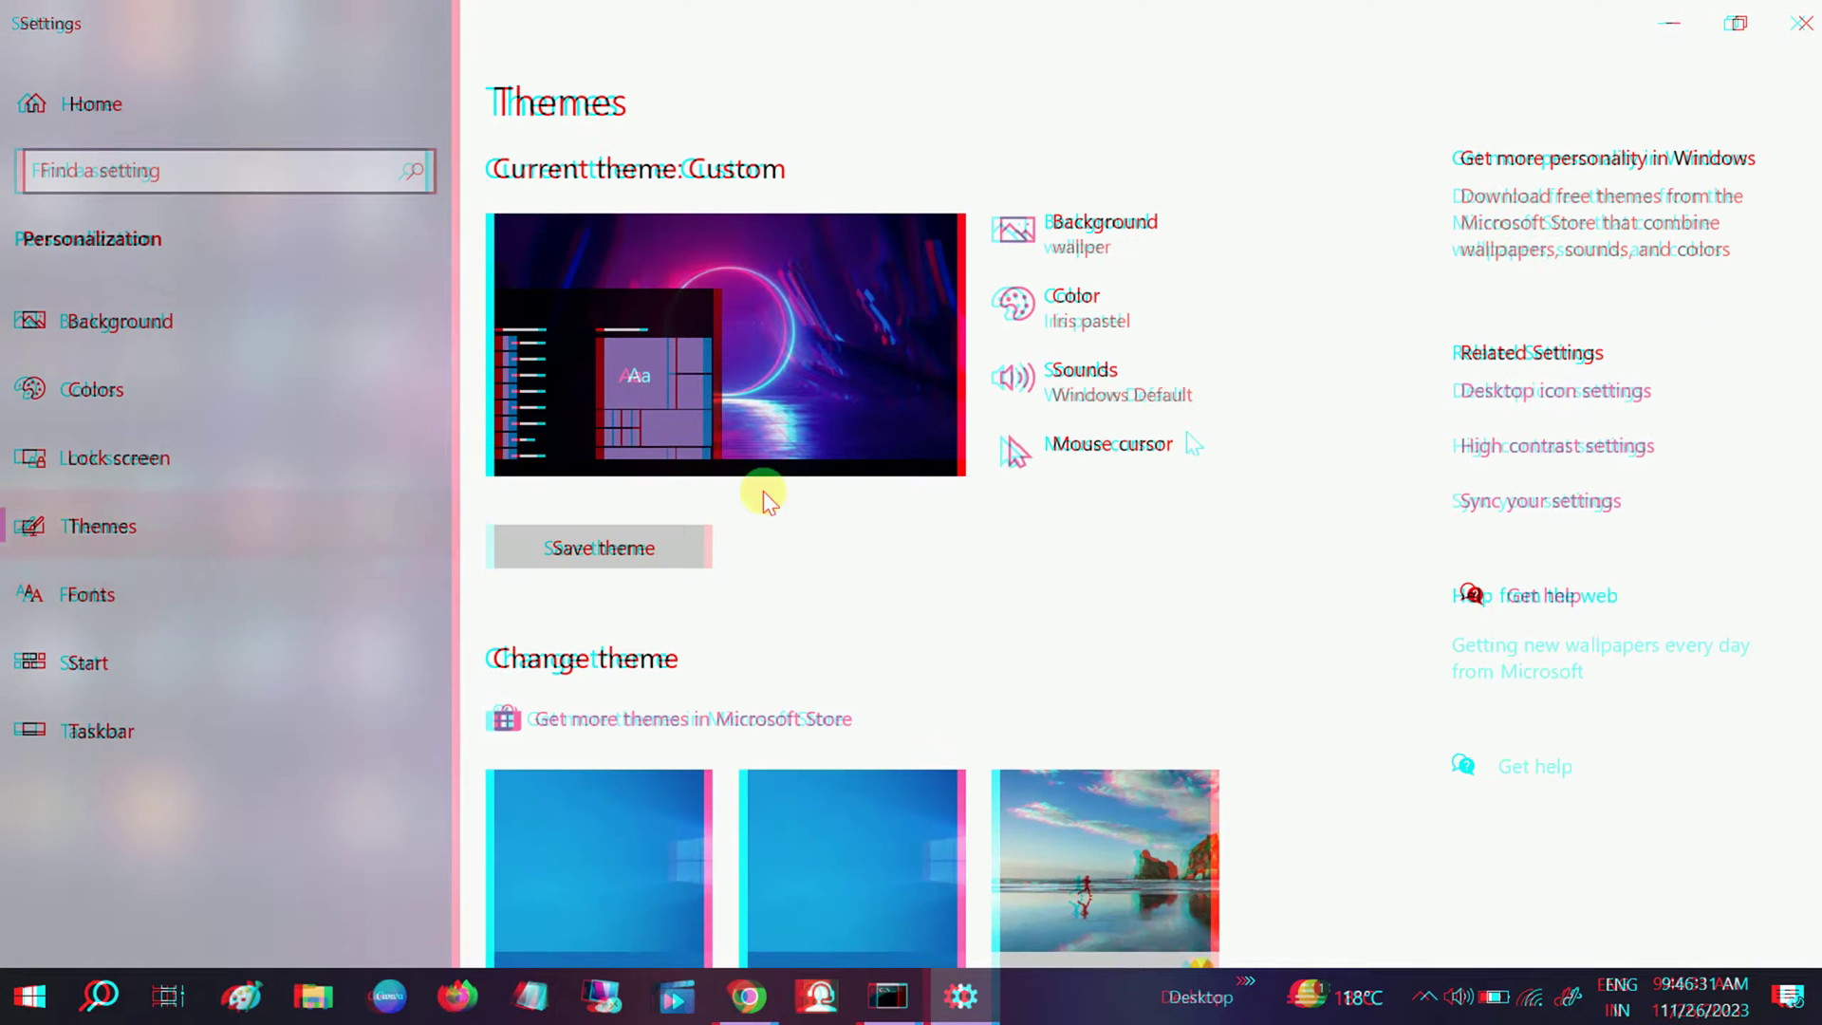
Step: Confirm Computer is ticked in Desktop icon settings, then close Settings
{"action": "left_click", "coordinate": [1509, 392]}
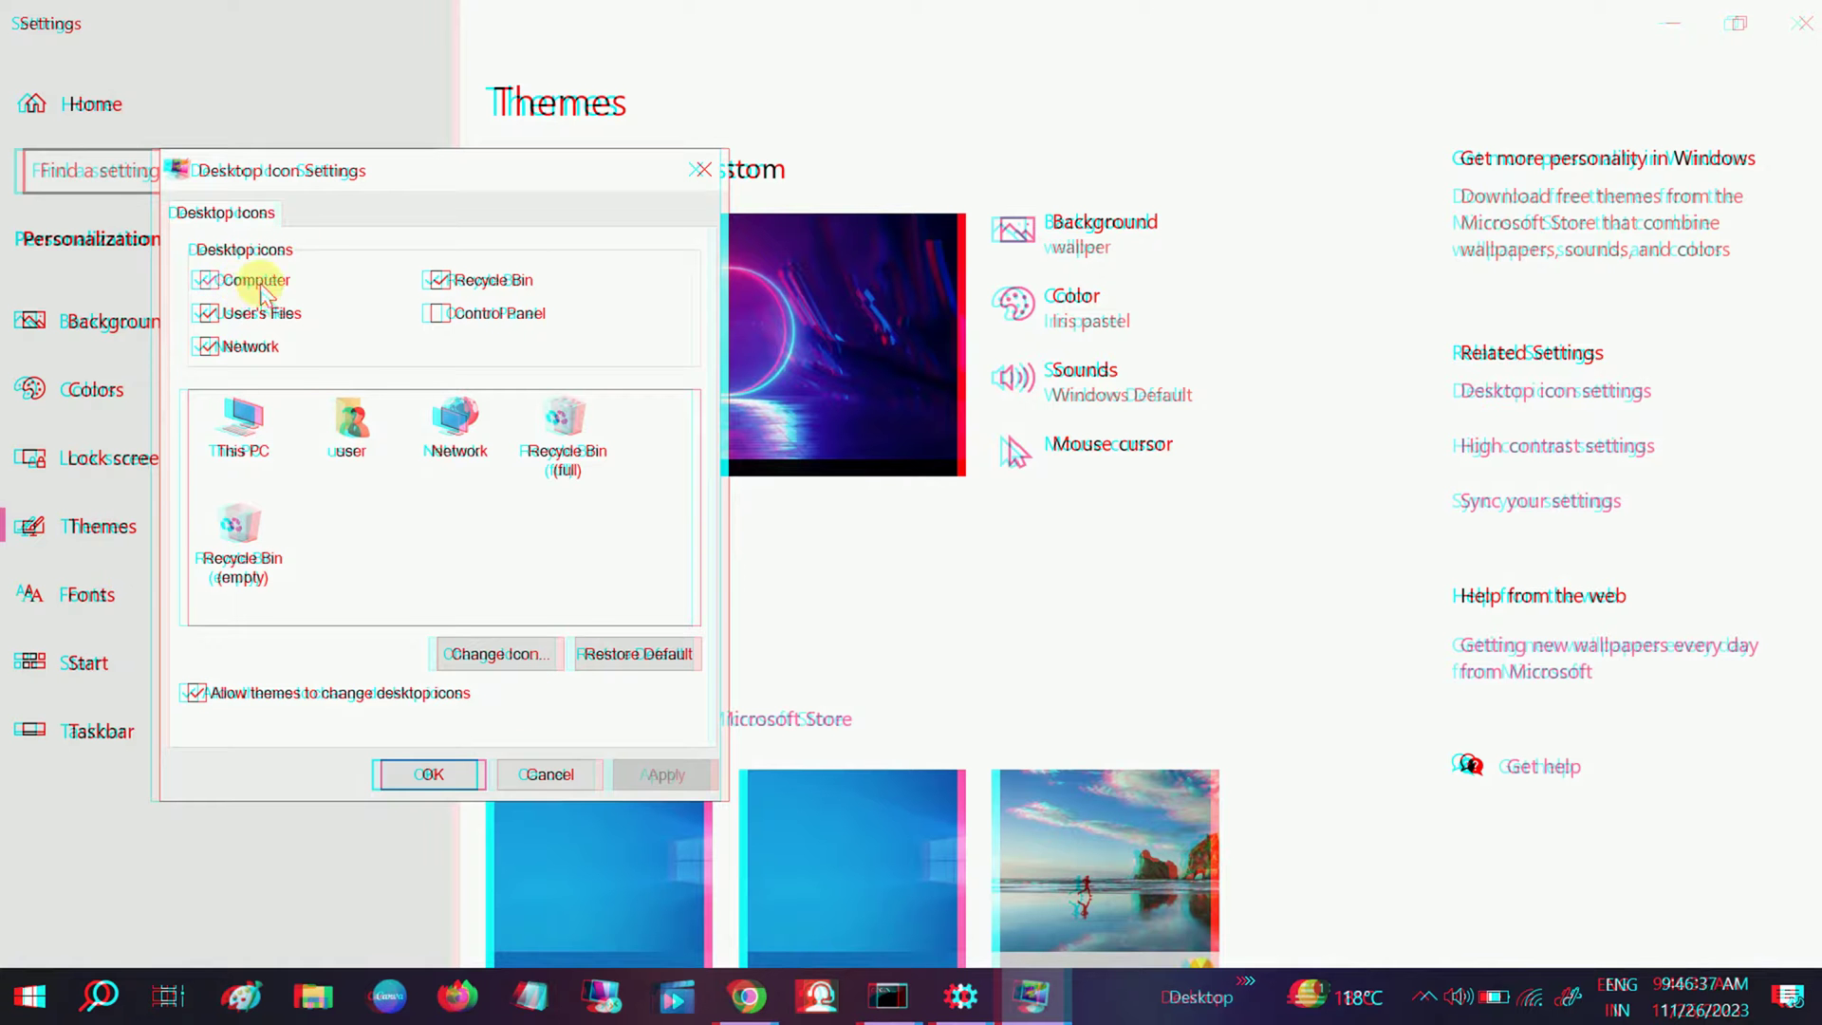
{"action": "left_click", "coordinate": [434, 775]}
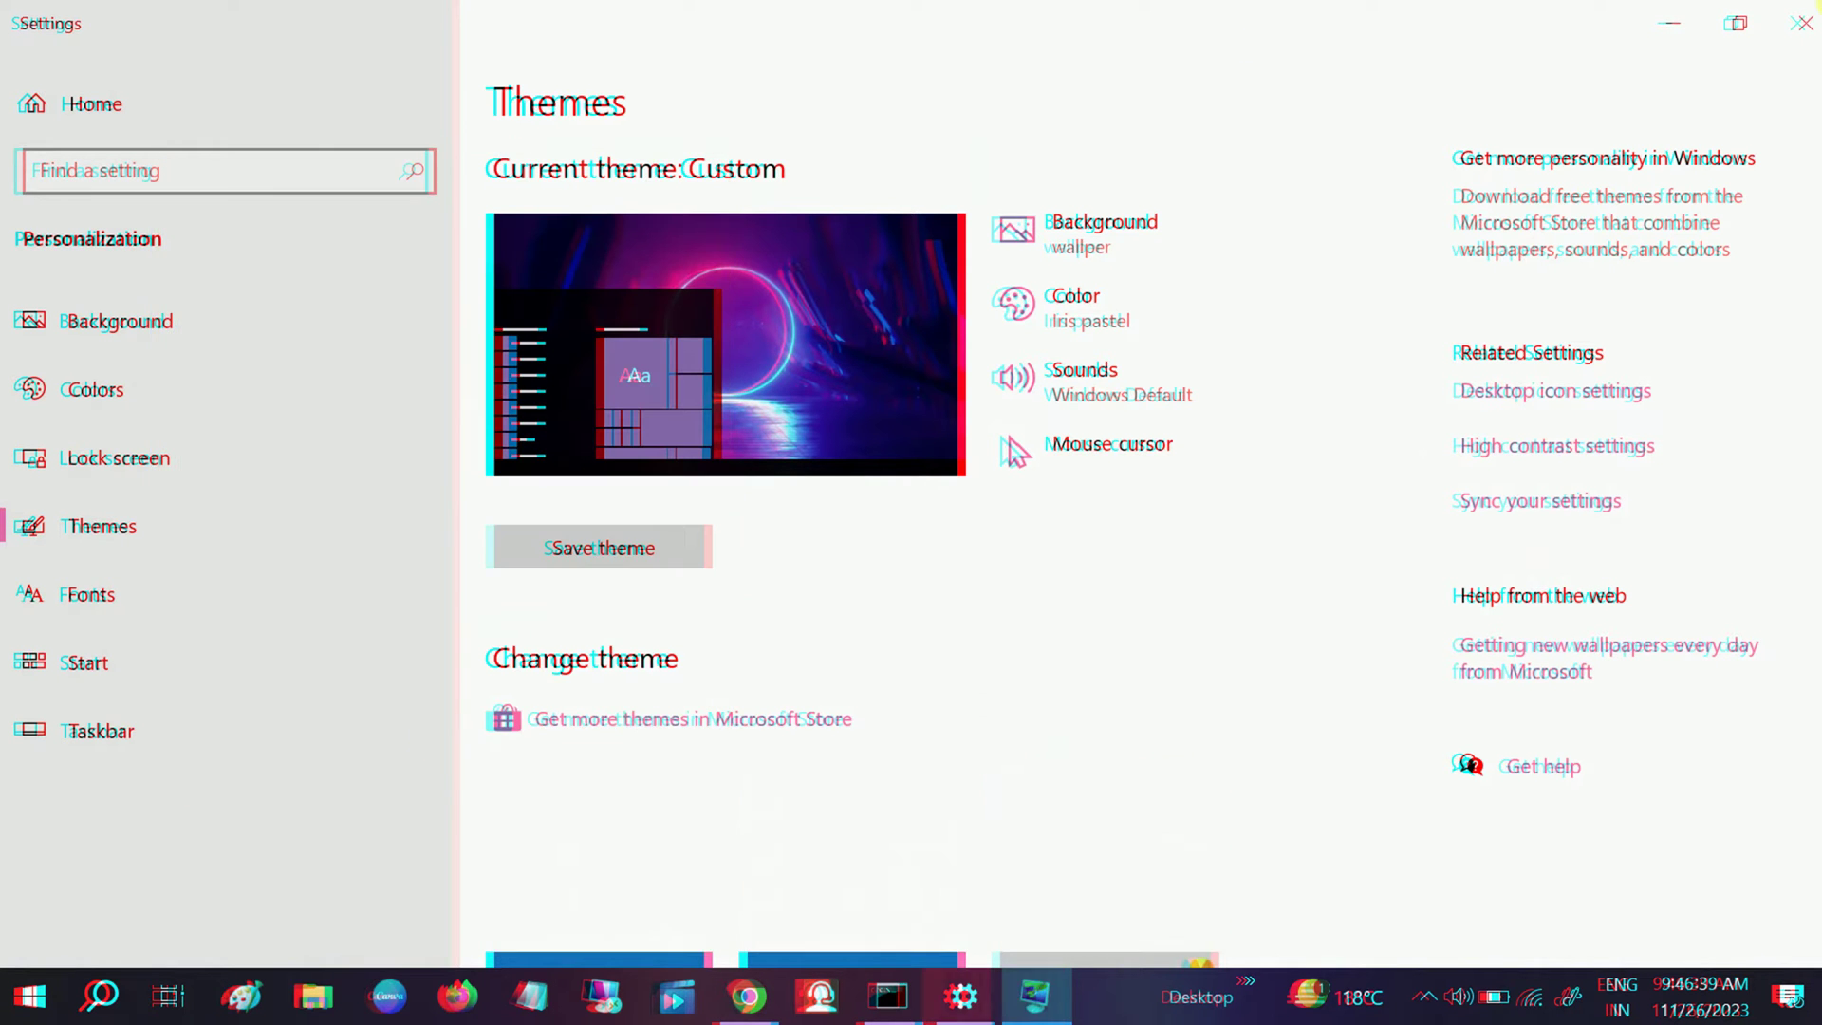
{"action": "left_click", "coordinate": [1804, 23]}
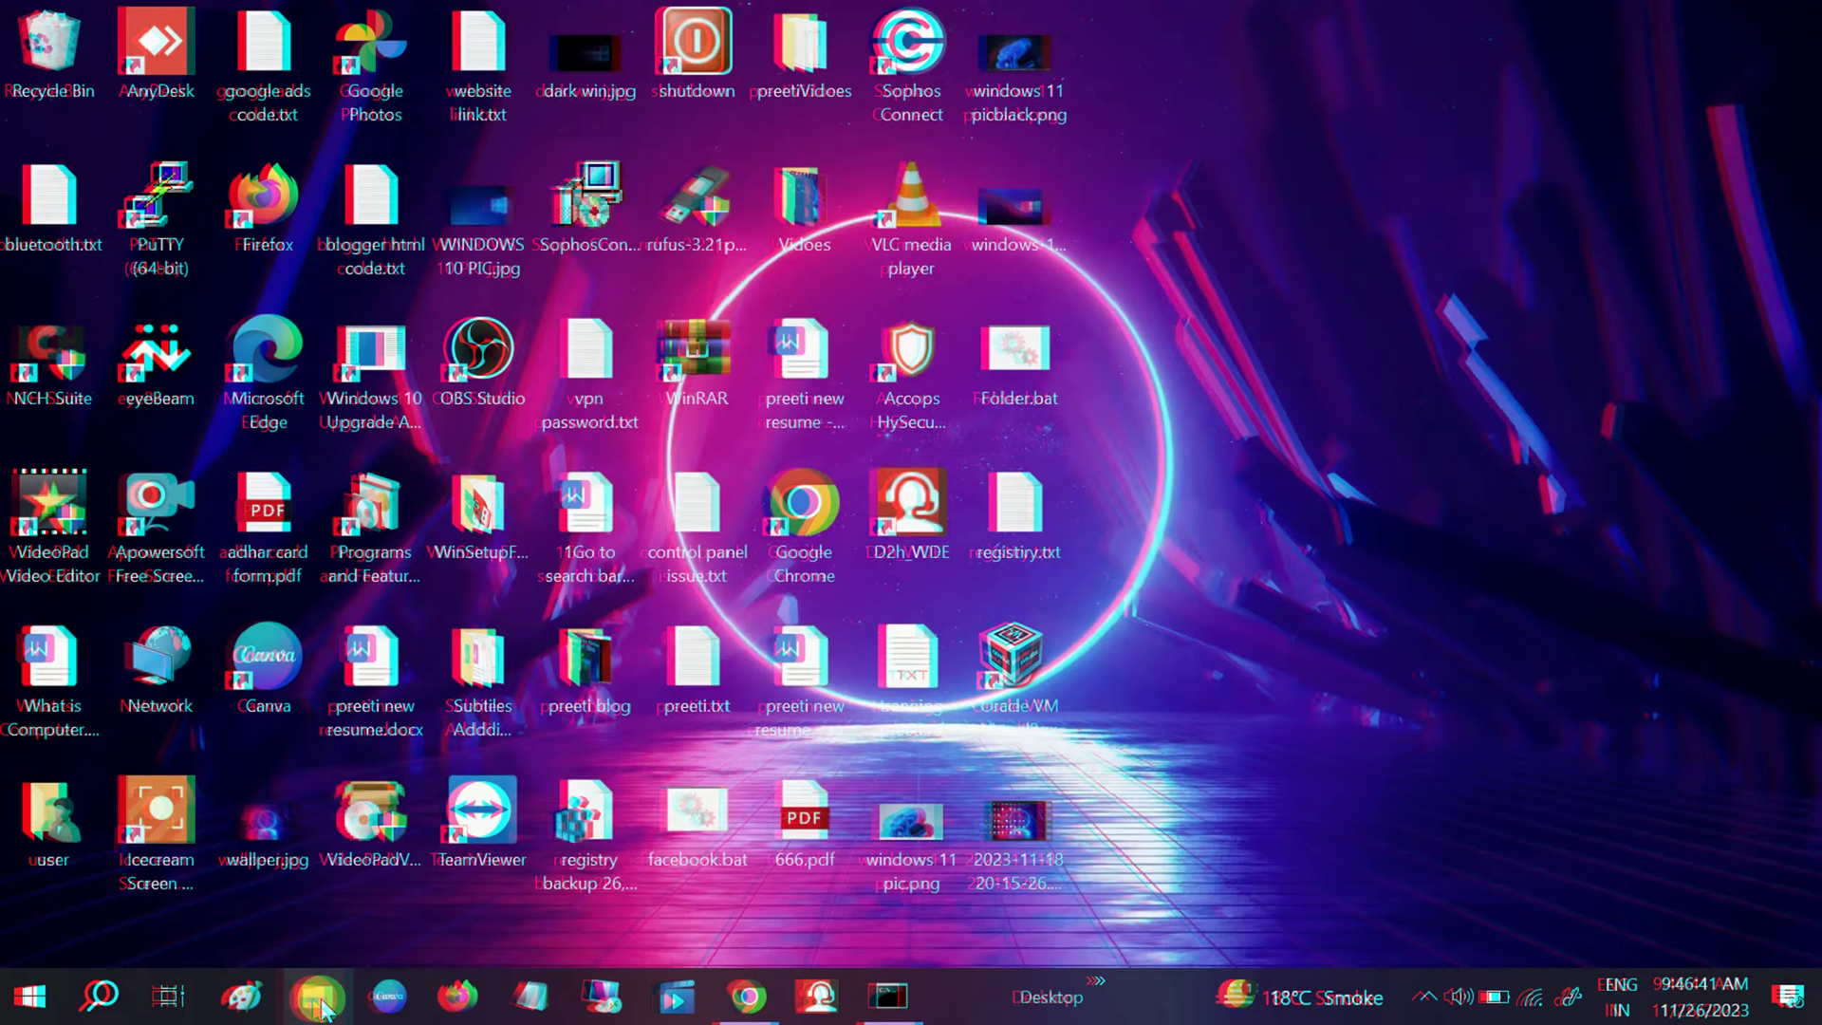
Step: Open File Explorer at Quick access from the taskbar, then close it
{"action": "left_click", "coordinate": [317, 996]}
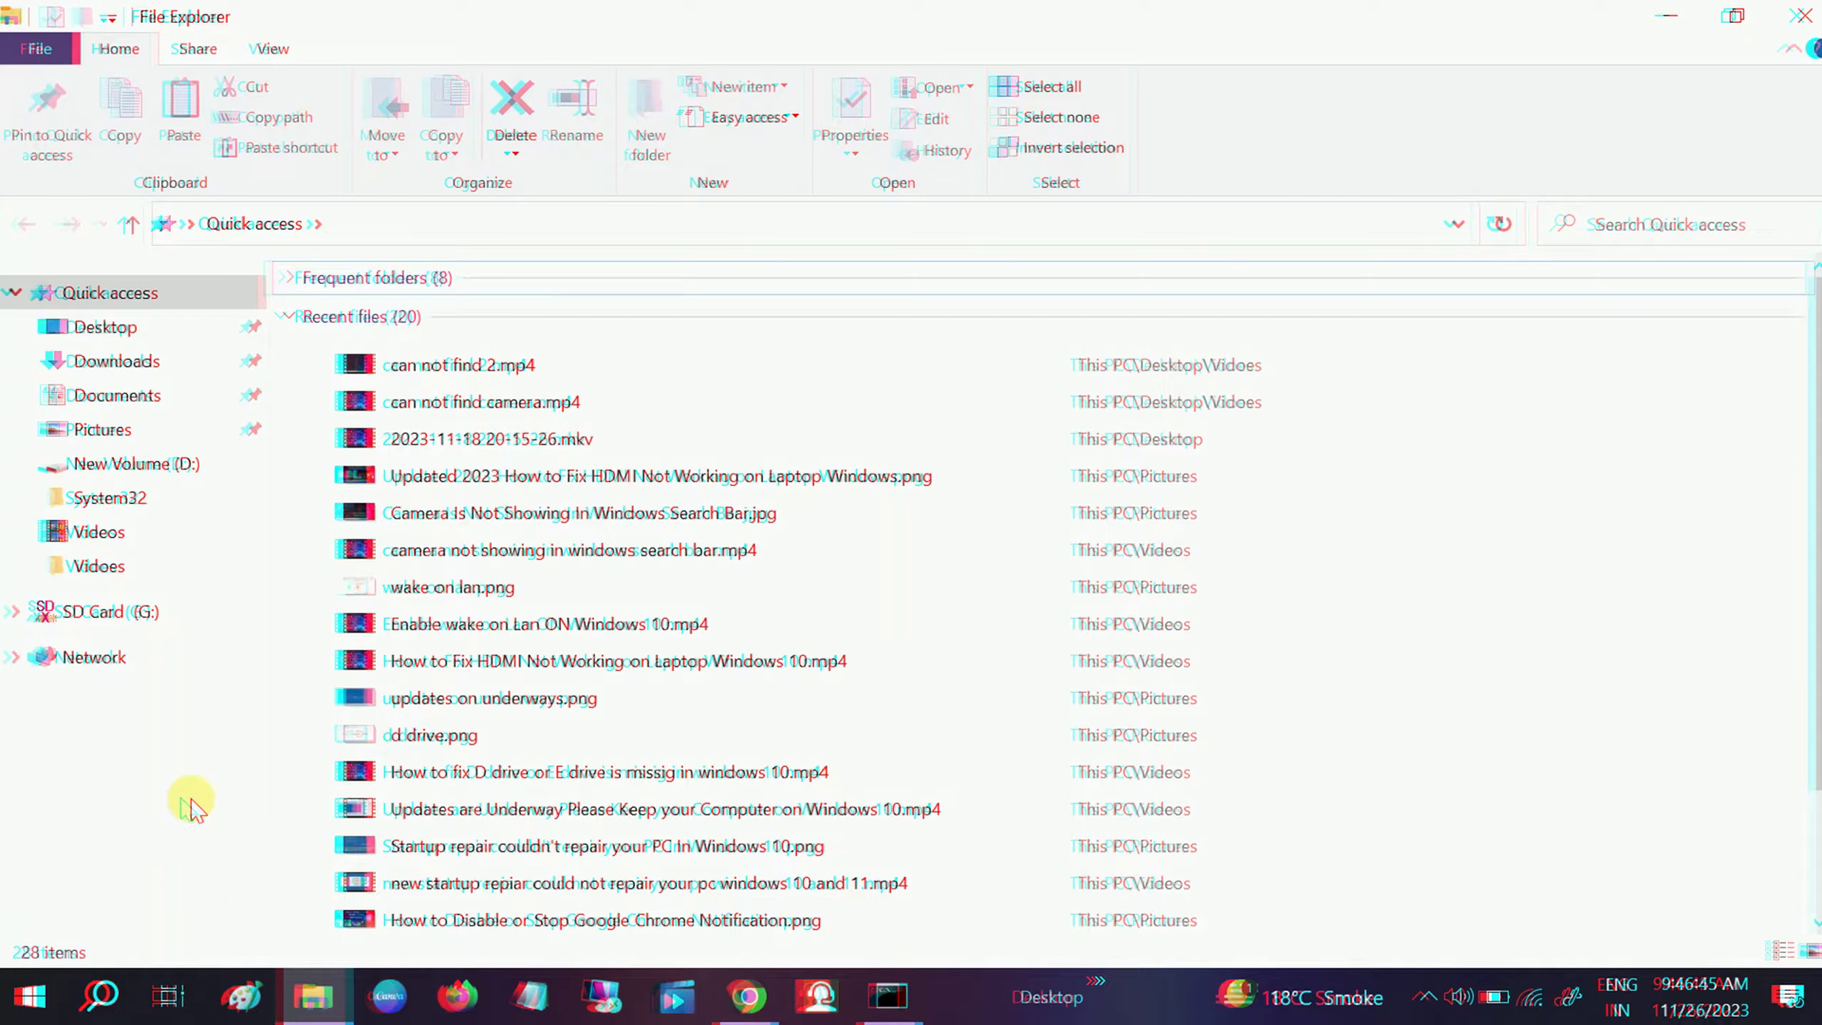
{"action": "left_click", "coordinate": [1802, 17]}
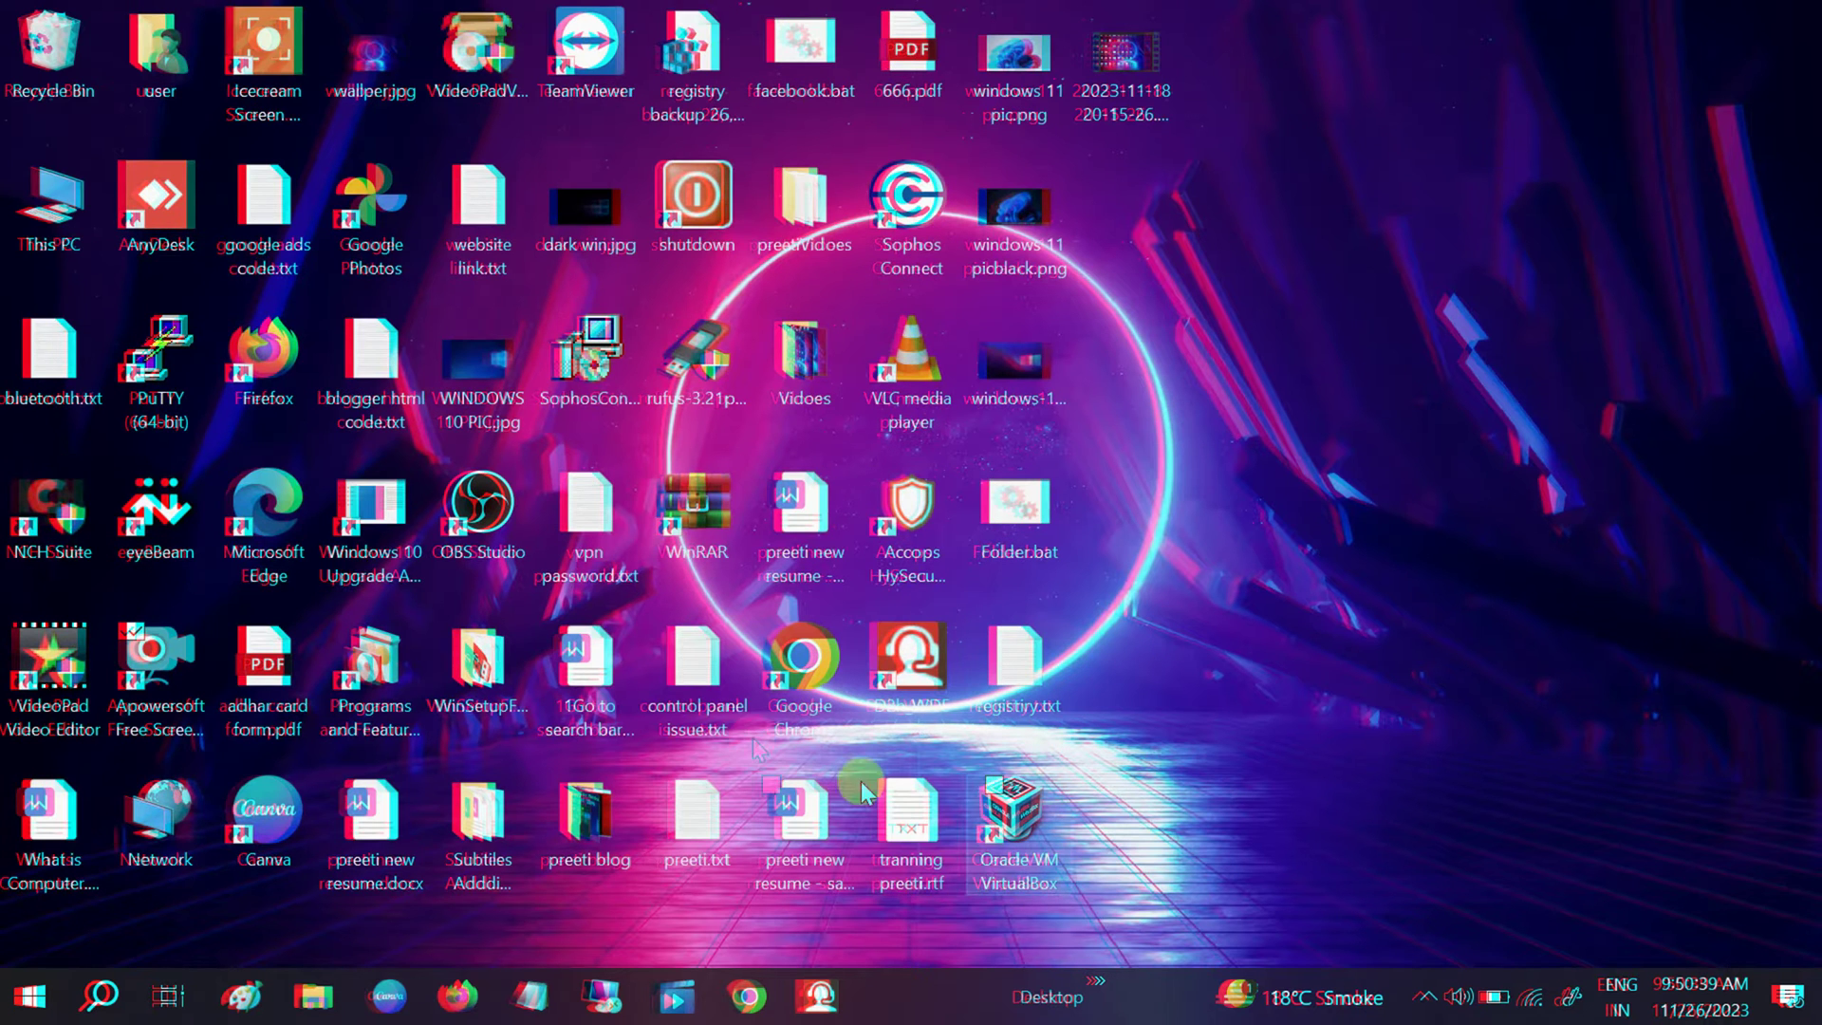
Step: Open This PC from Explorer's navigation pane, then from the restored desktop icon
{"action": "left_click", "coordinate": [316, 996]}
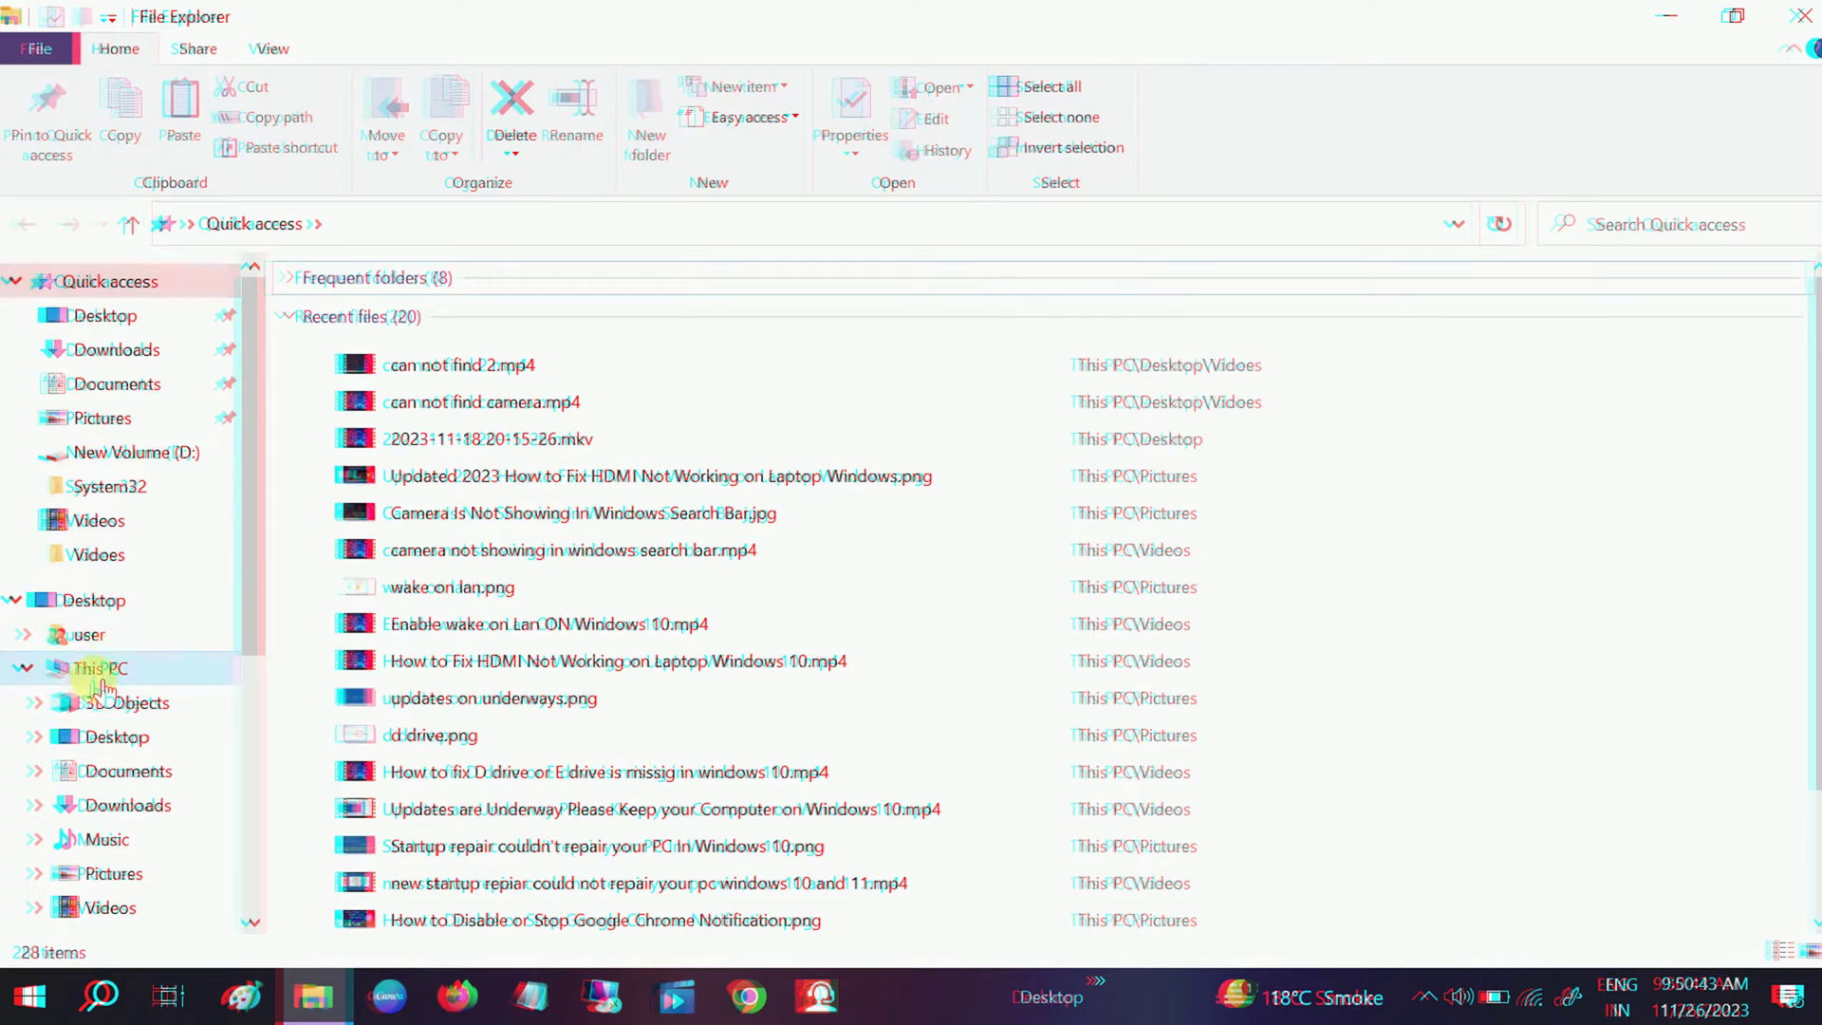
{"action": "left_click", "coordinate": [101, 669]}
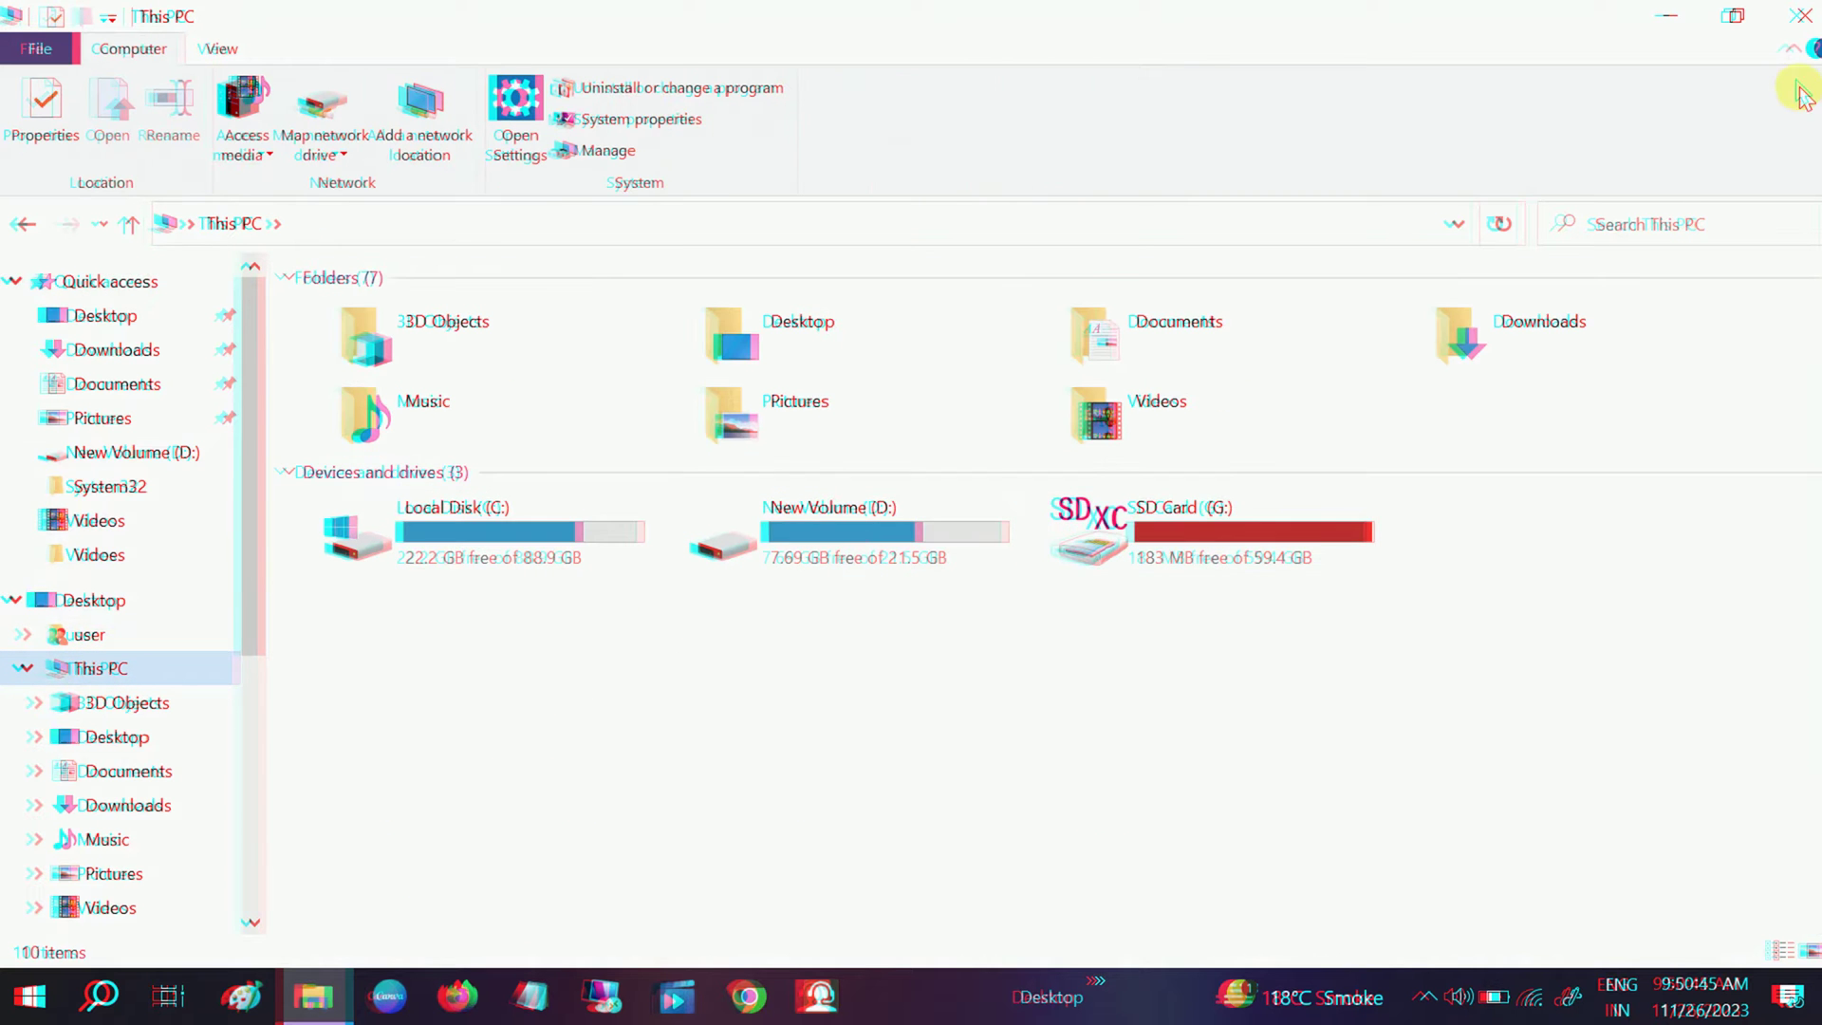
{"action": "key", "text": "super+d"}
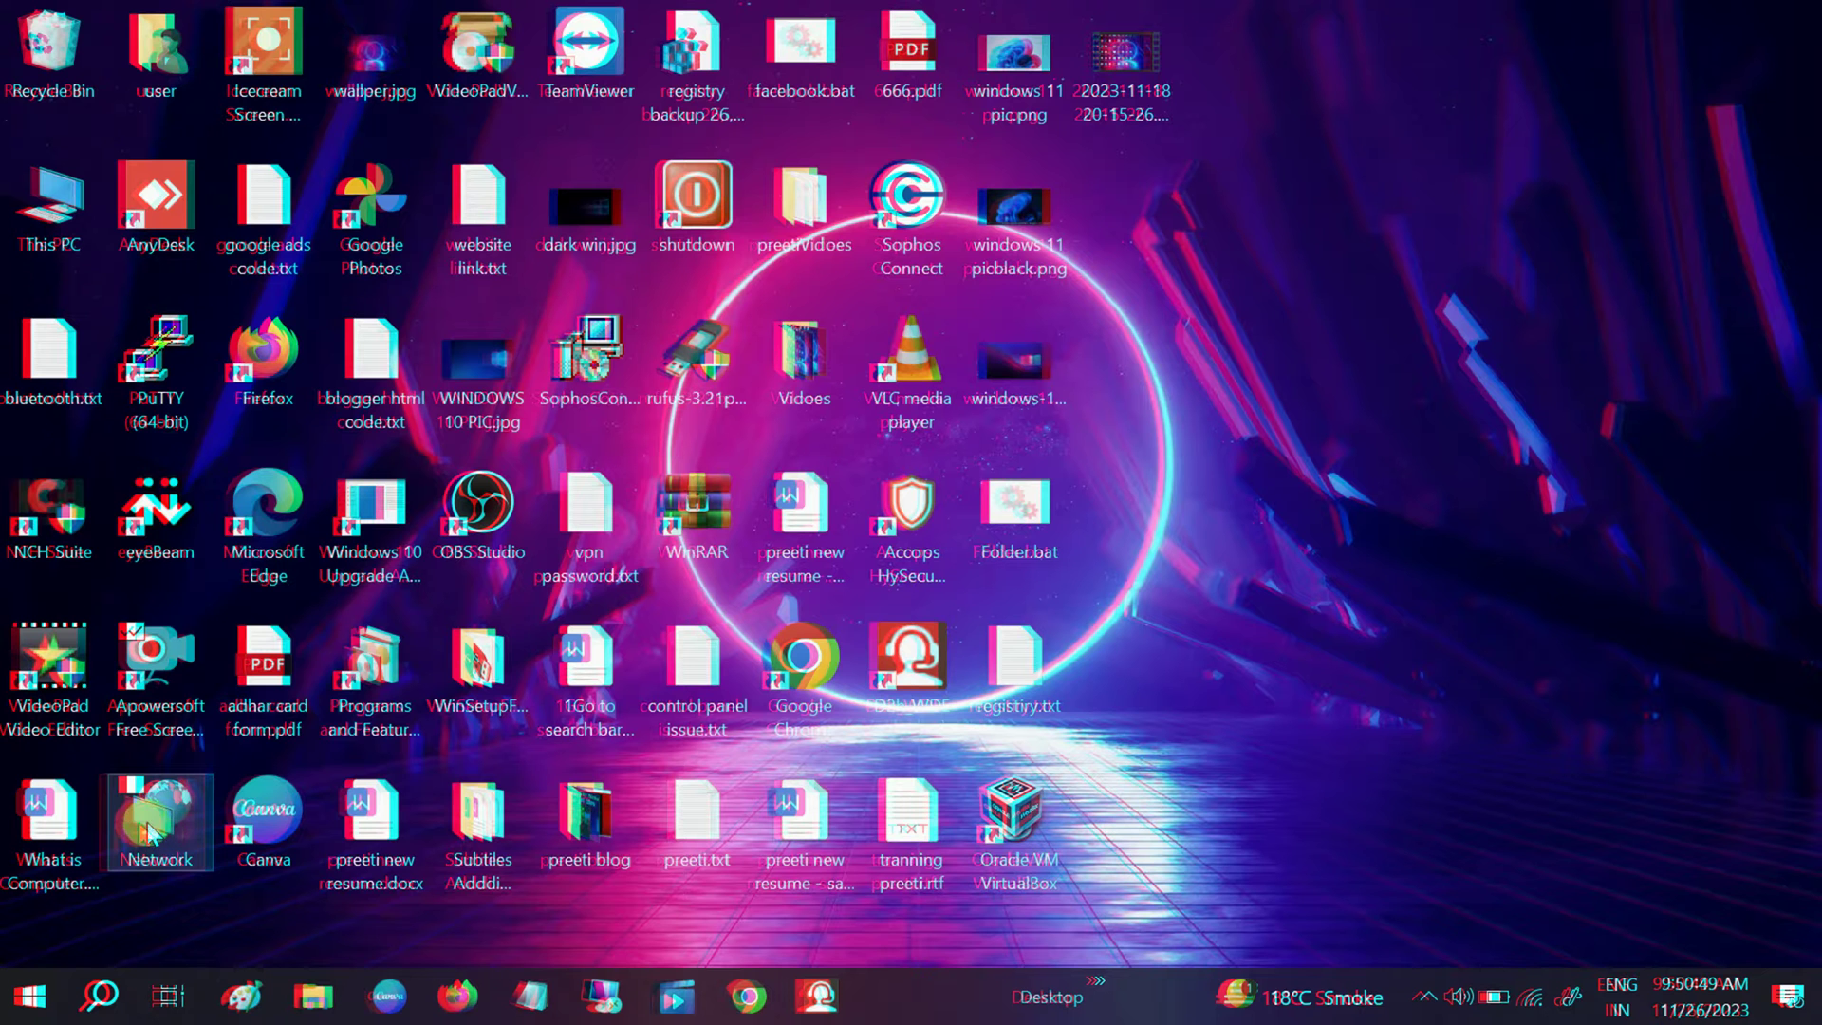
{"action": "left_click", "coordinate": [52, 218]}
{"action": "double_click", "coordinate": [52, 218]}
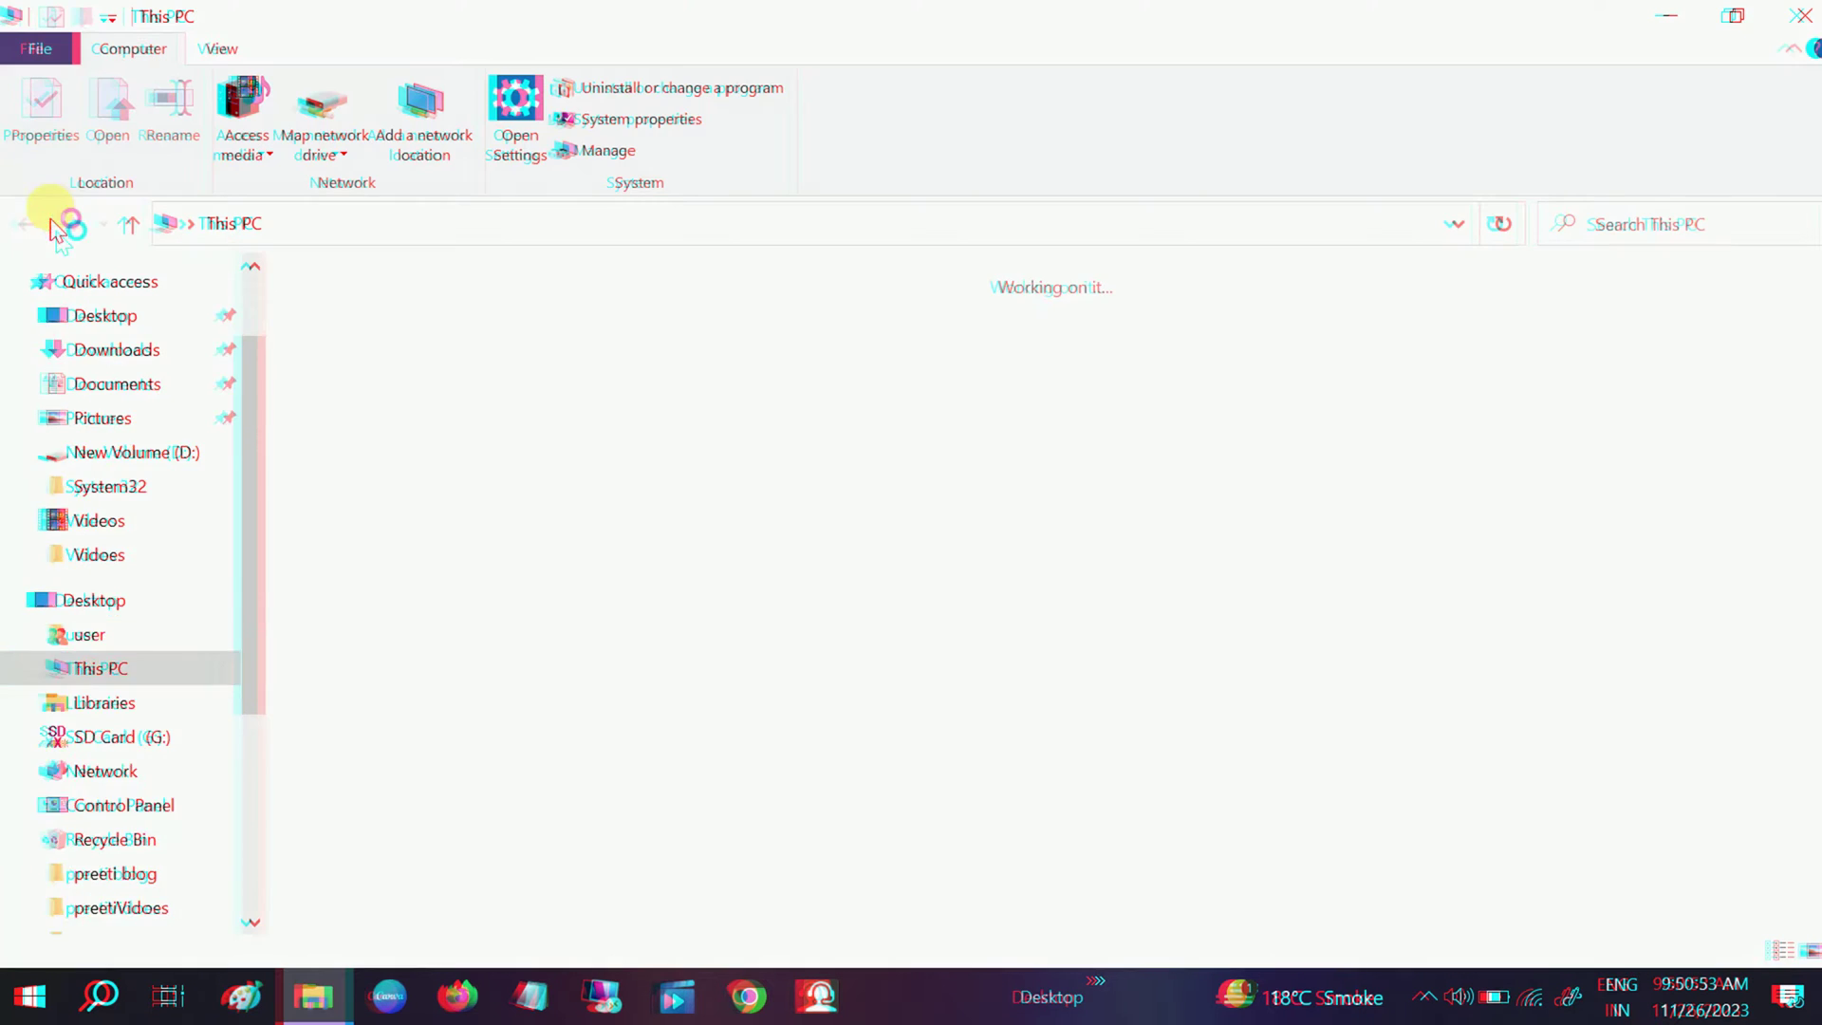